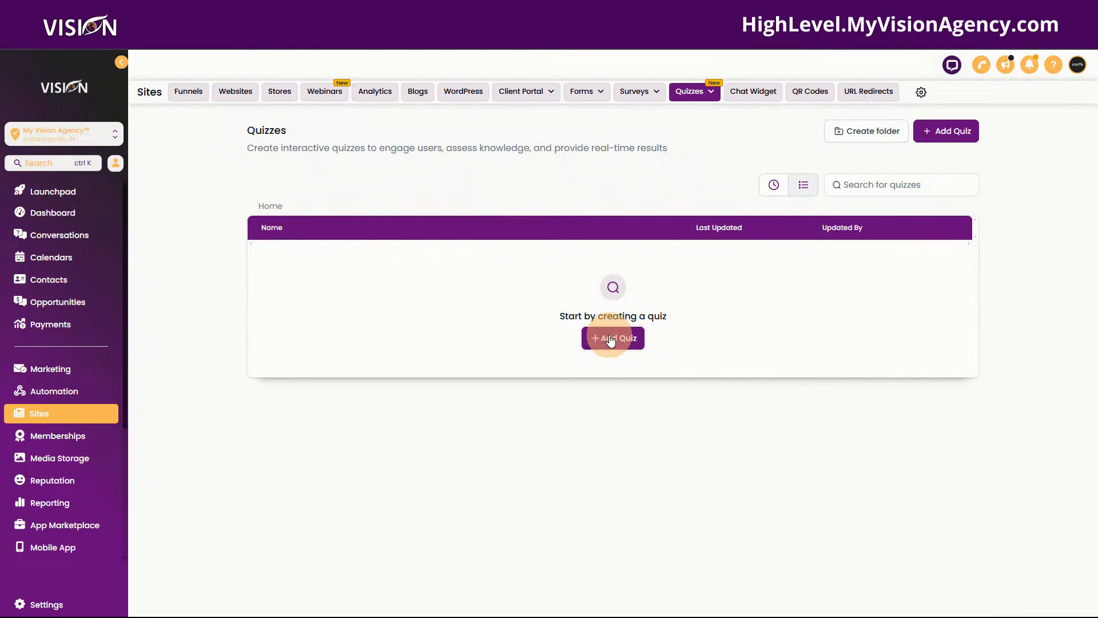
Create a new quiz and name it "What type of super hero are you?".
left_click(611, 339)
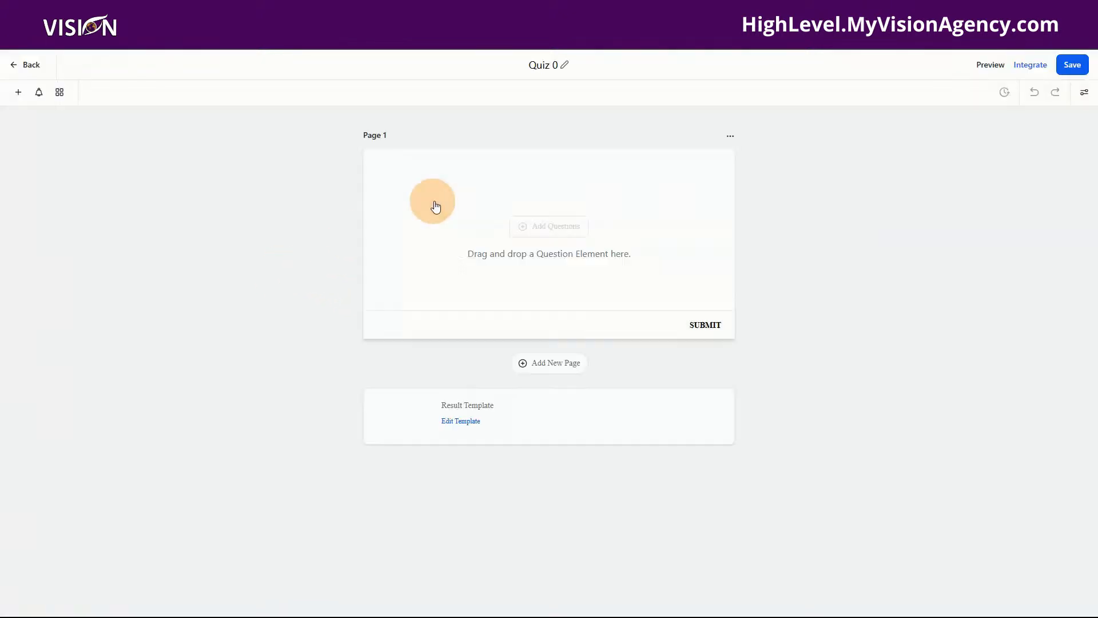
left_click(563, 65)
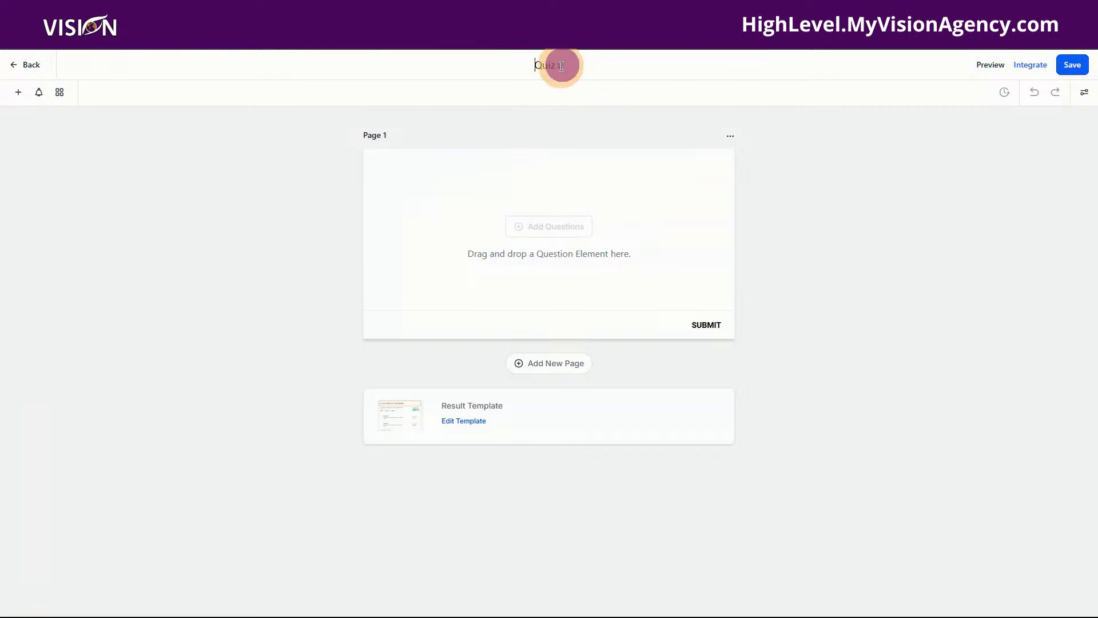
left_click_drag(564, 67, 522, 69)
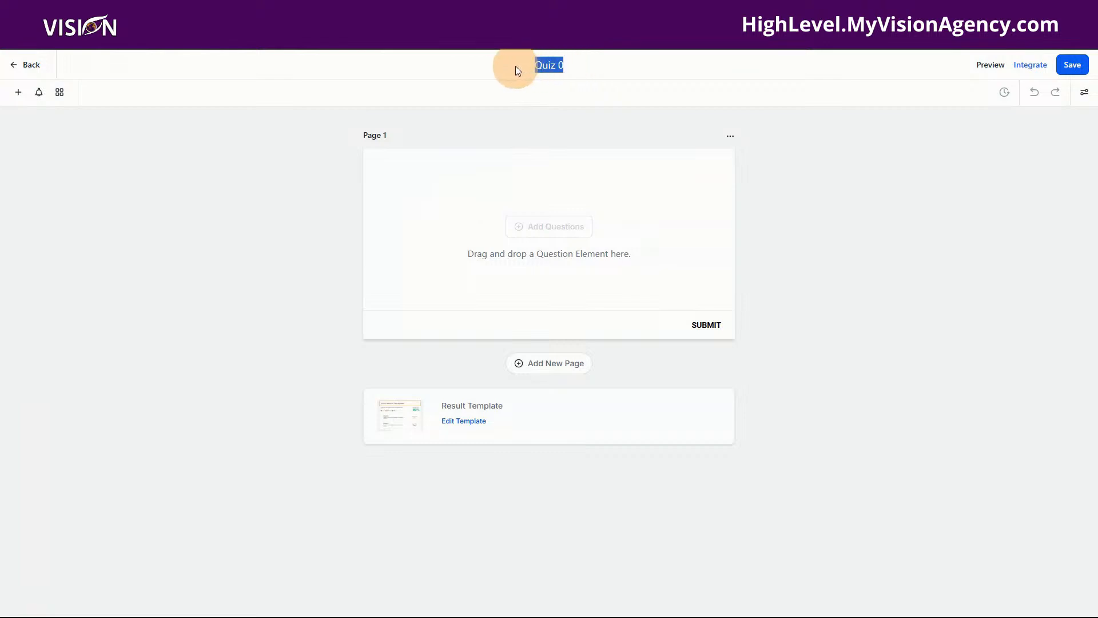
type("What type of super herp")
key("BackSpace")
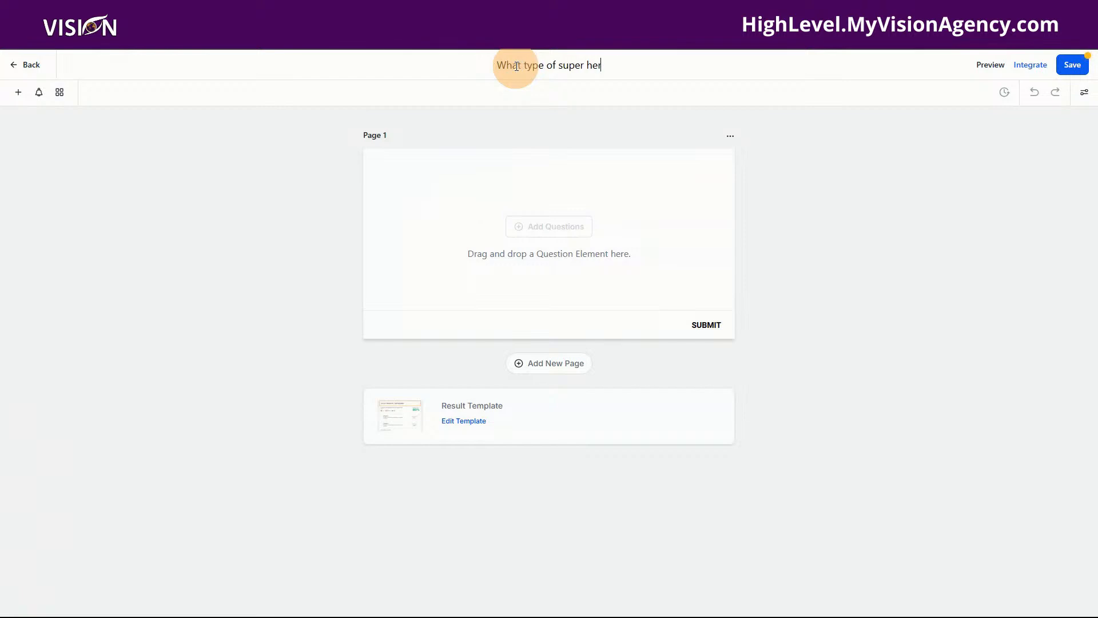
type("o are you")
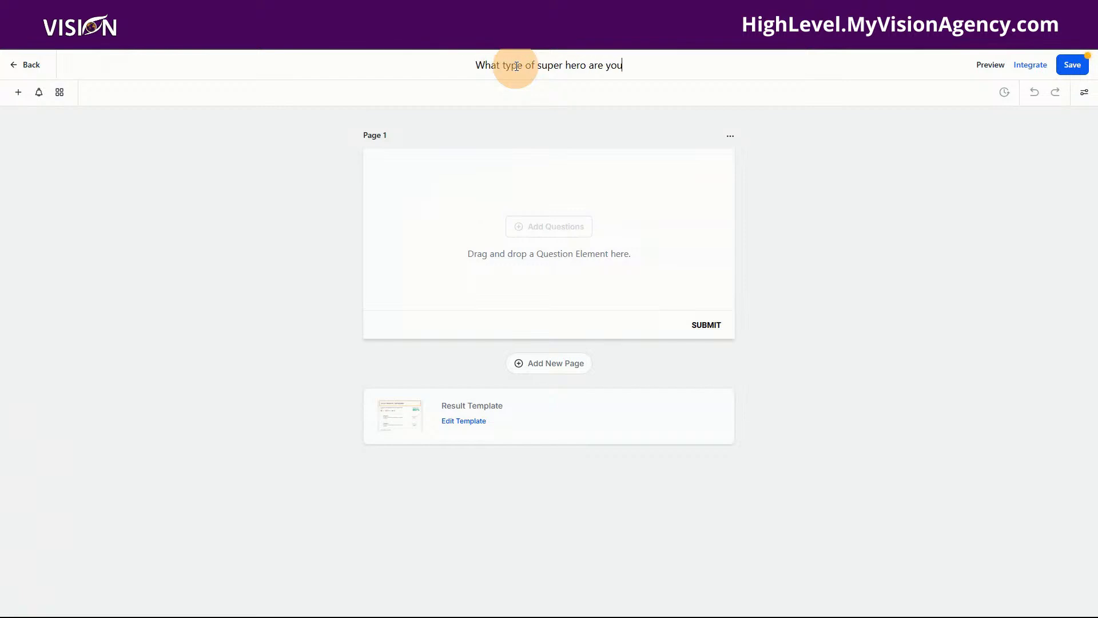
type("?")
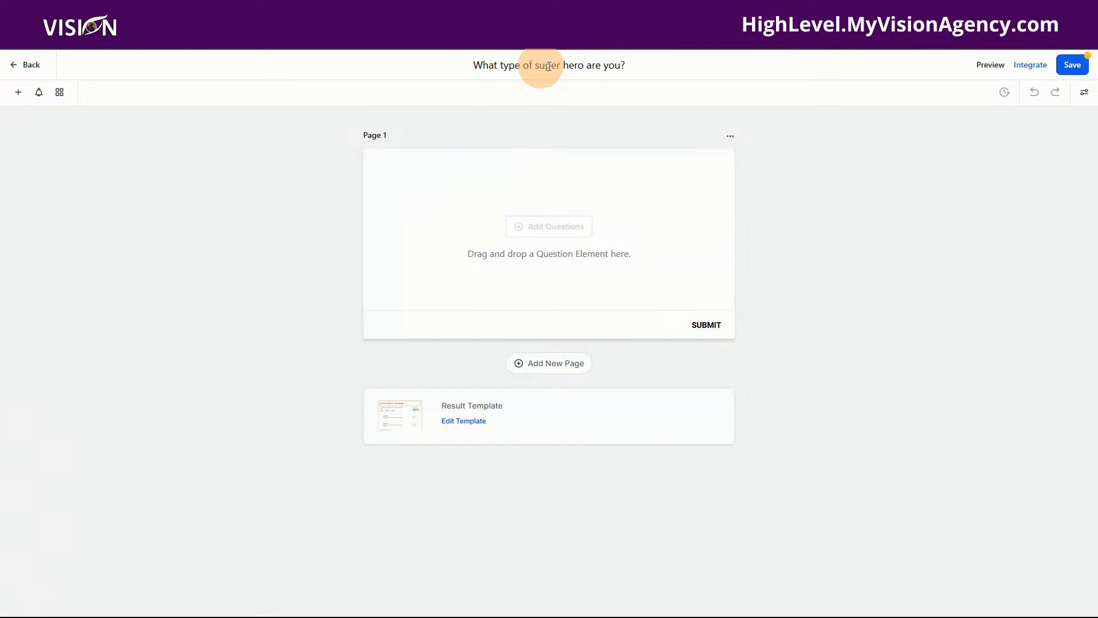
left_click(678, 75)
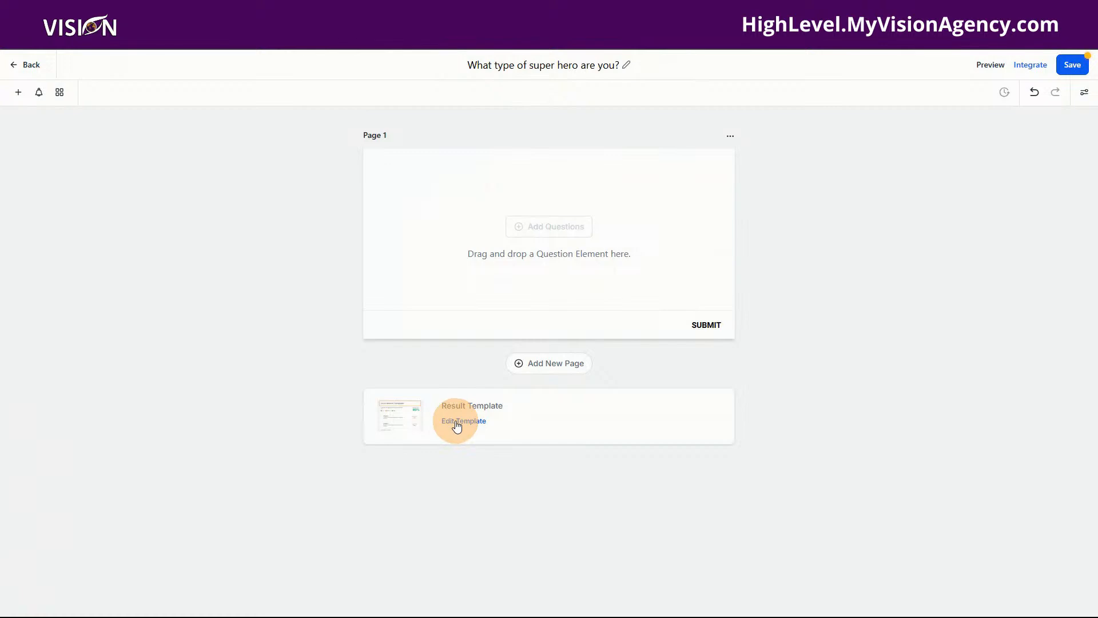
Examine the header content settings of the quiz's result page template, and close it without saving.
left_click(457, 426)
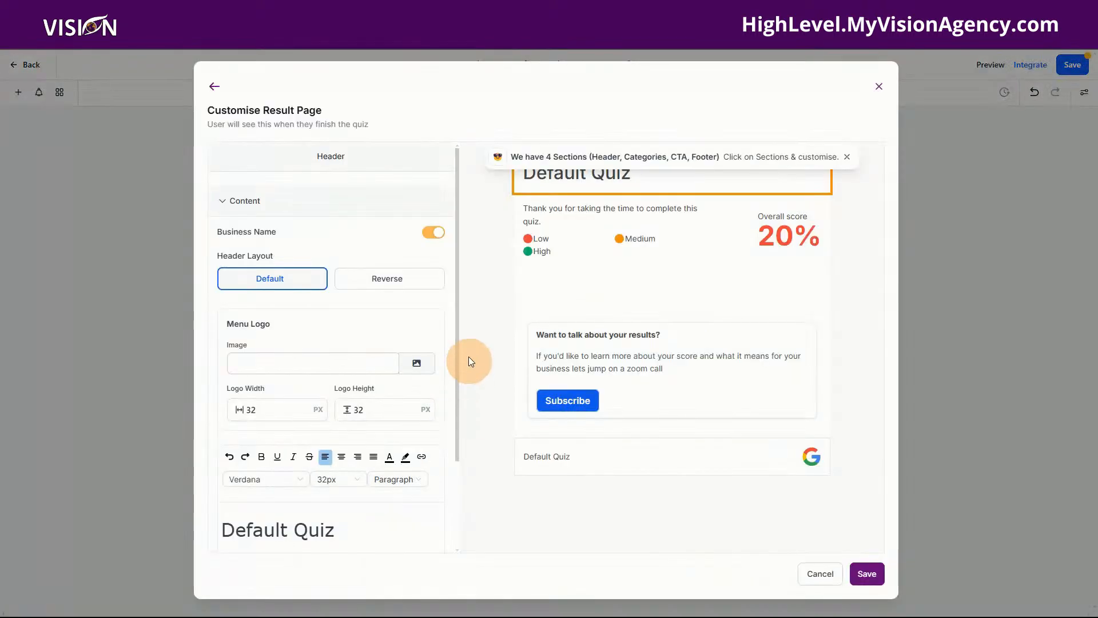
scroll(432, 320, "down", 3)
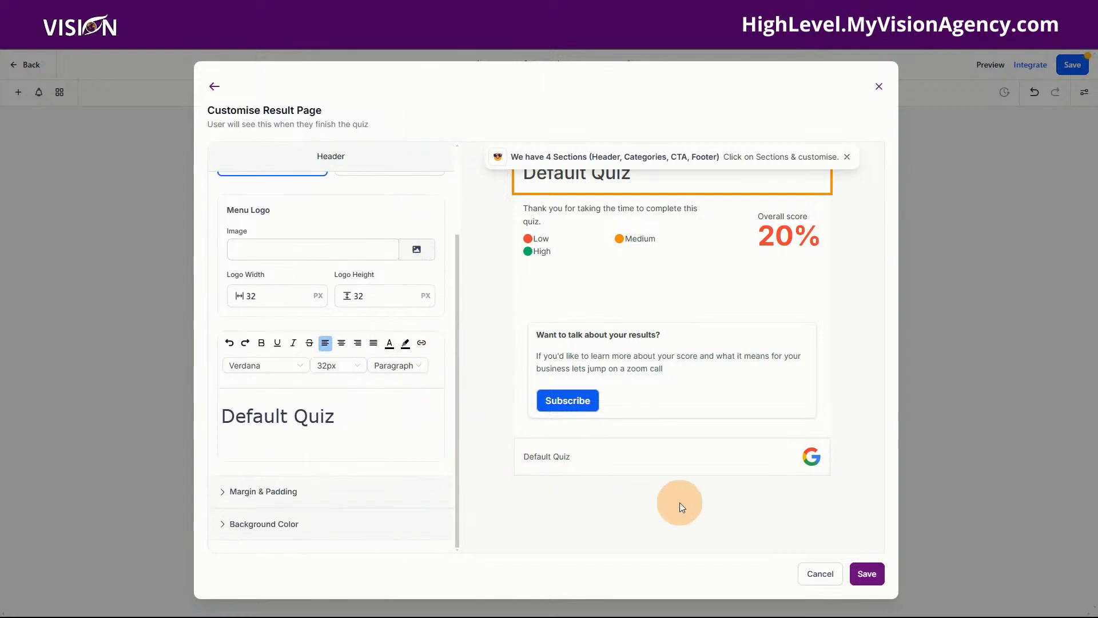
left_click(811, 574)
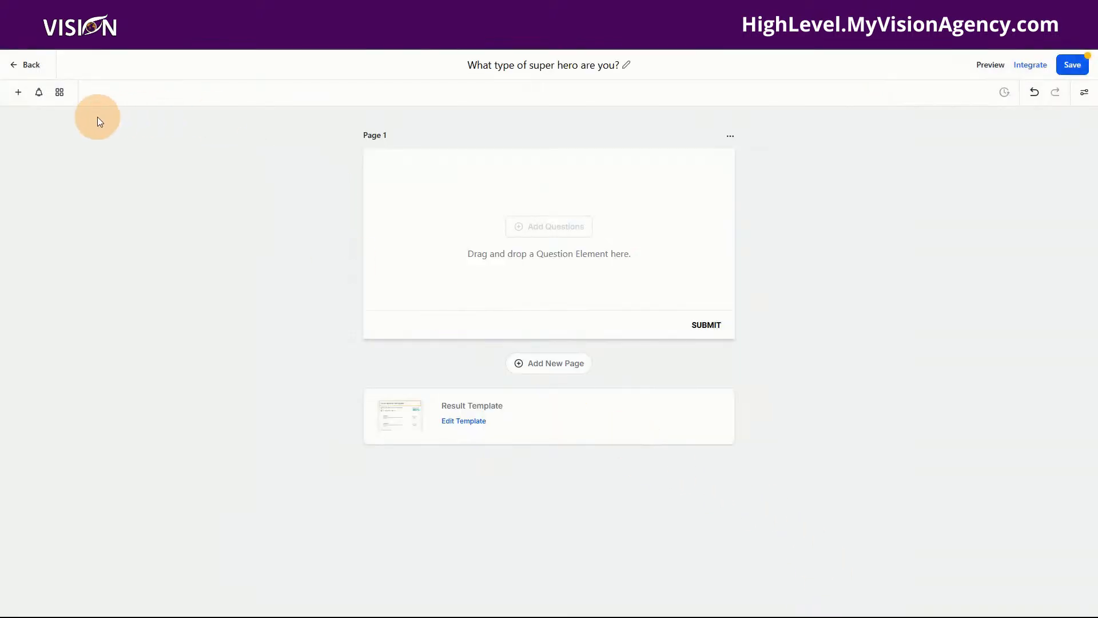
Add a Single Choice question to Page 1 and open its settings.
left_click(18, 92)
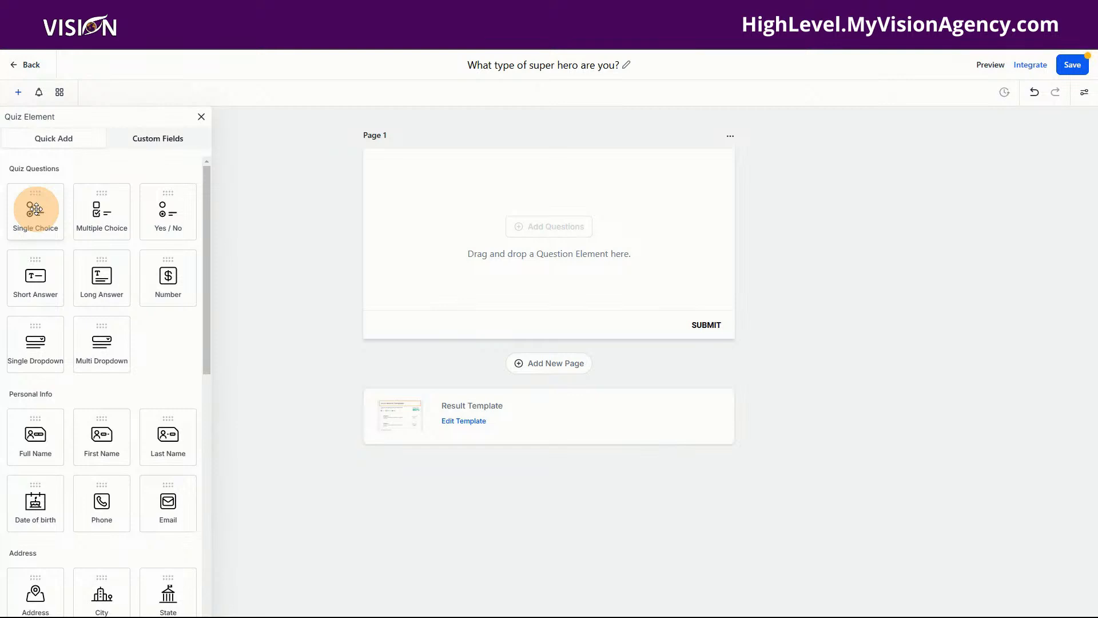
left_click_drag(36, 209, 574, 199)
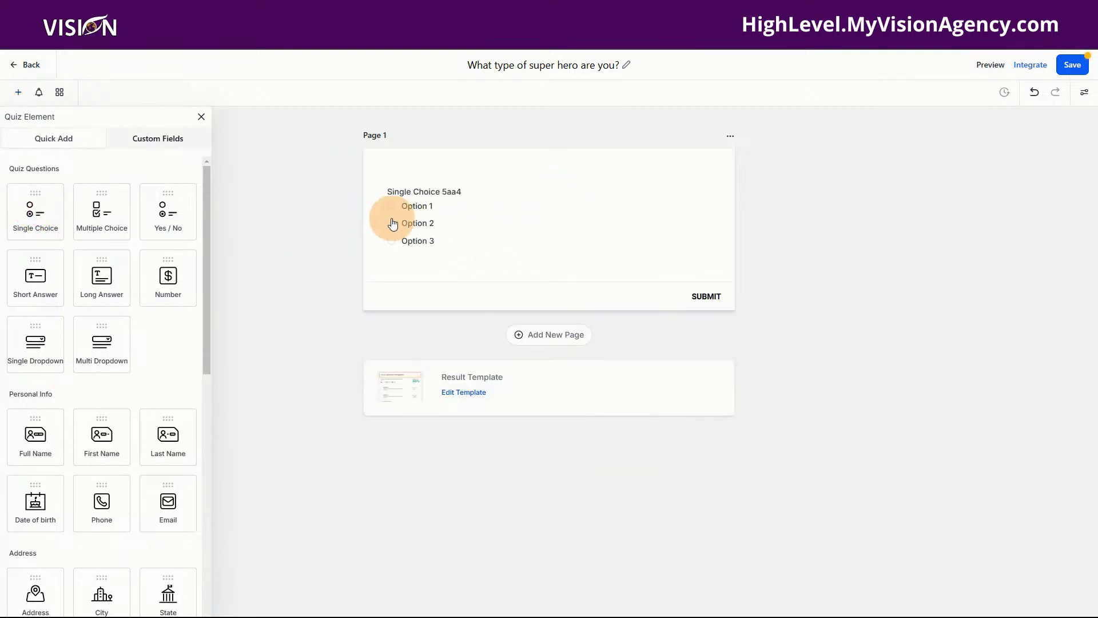
left_click(414, 198)
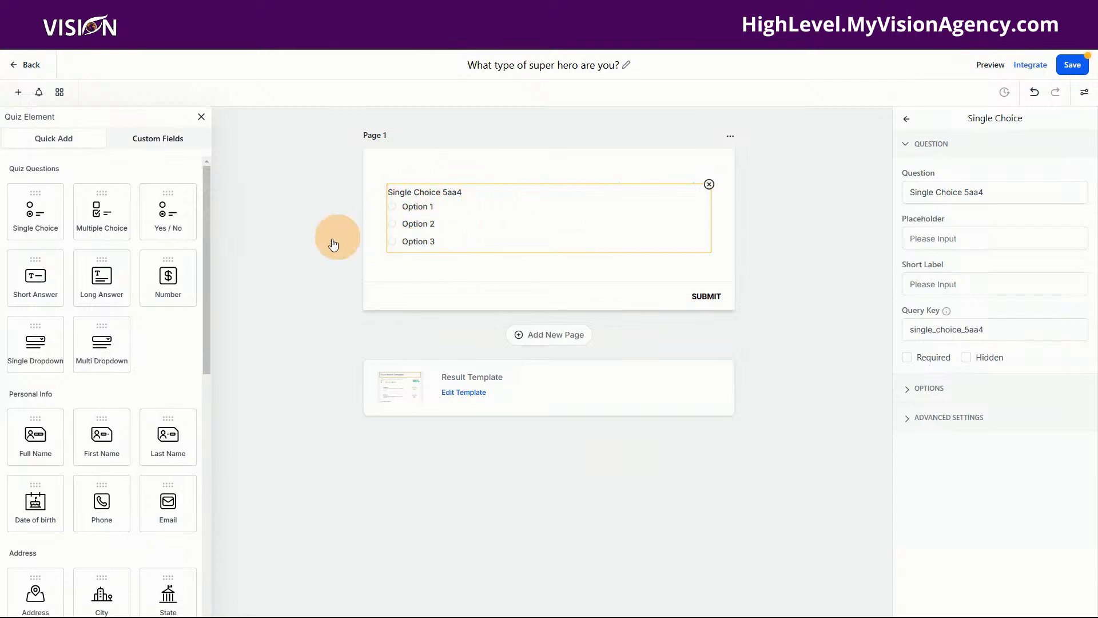
left_click(561, 237)
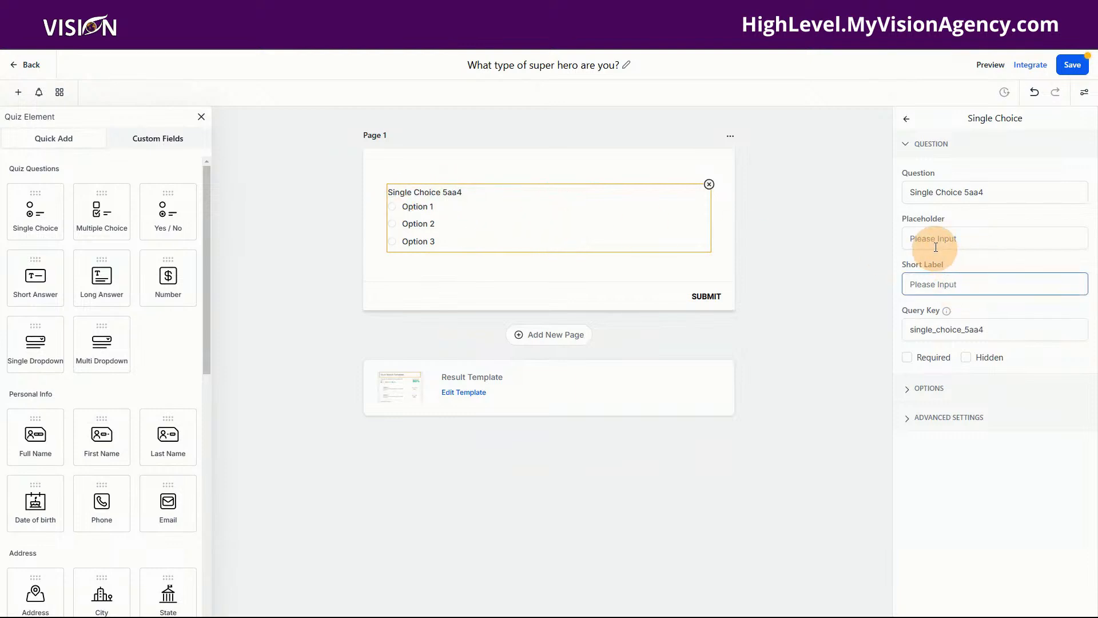
left_click_drag(986, 192, 895, 196)
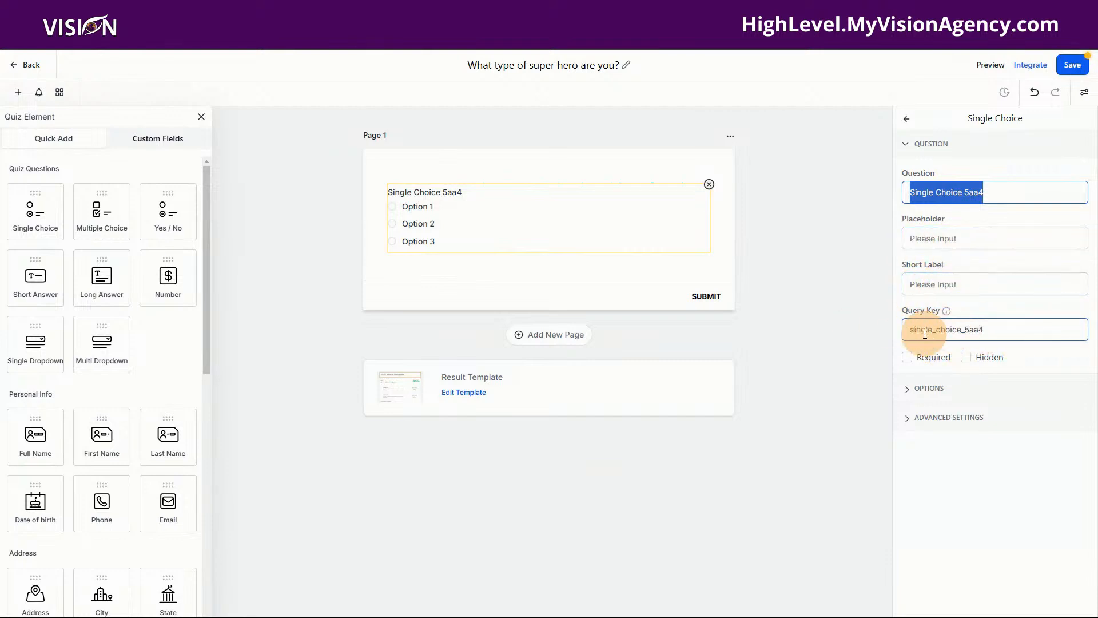
left_click(907, 357)
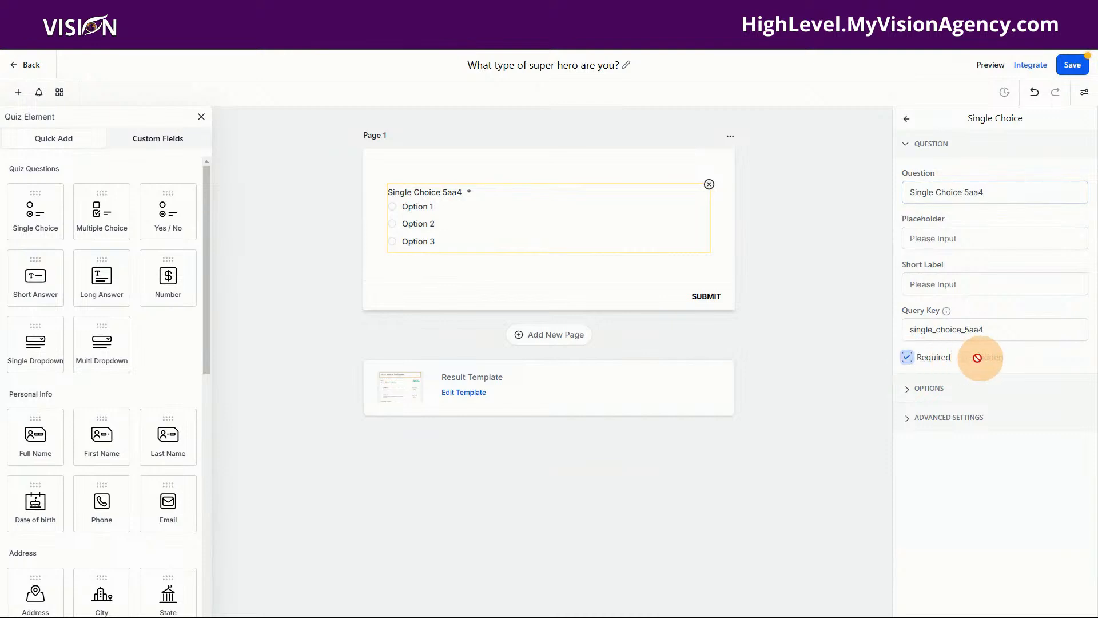
left_click(907, 356)
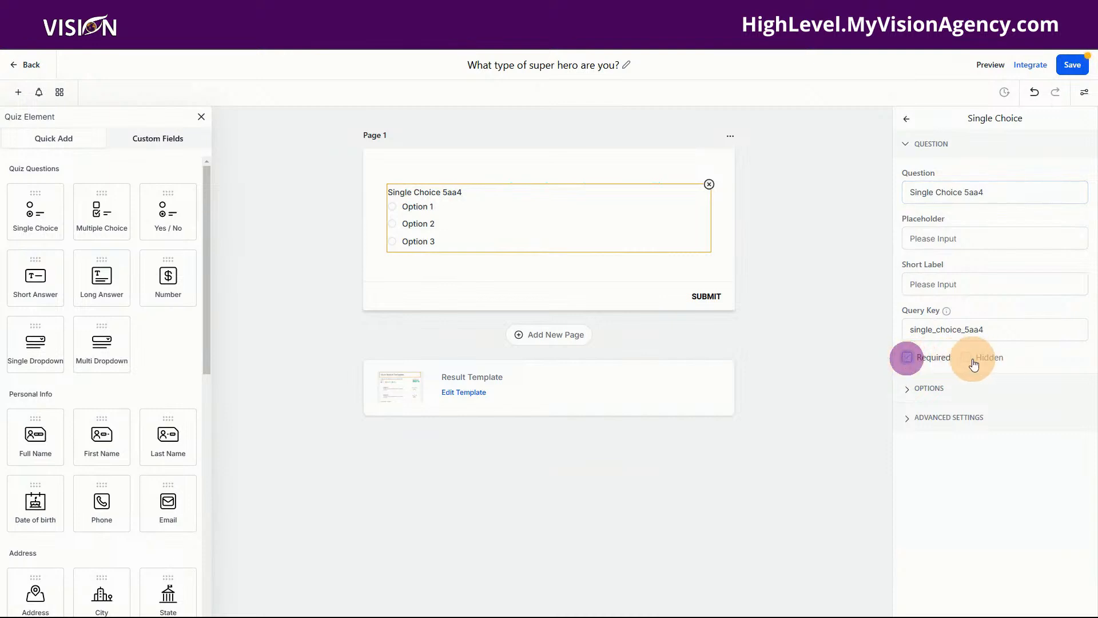
Inspect the single choice question's answer options and the category manager for Option 1, leaving the categories as they are.
left_click(926, 389)
scroll(957, 409, "down", 3)
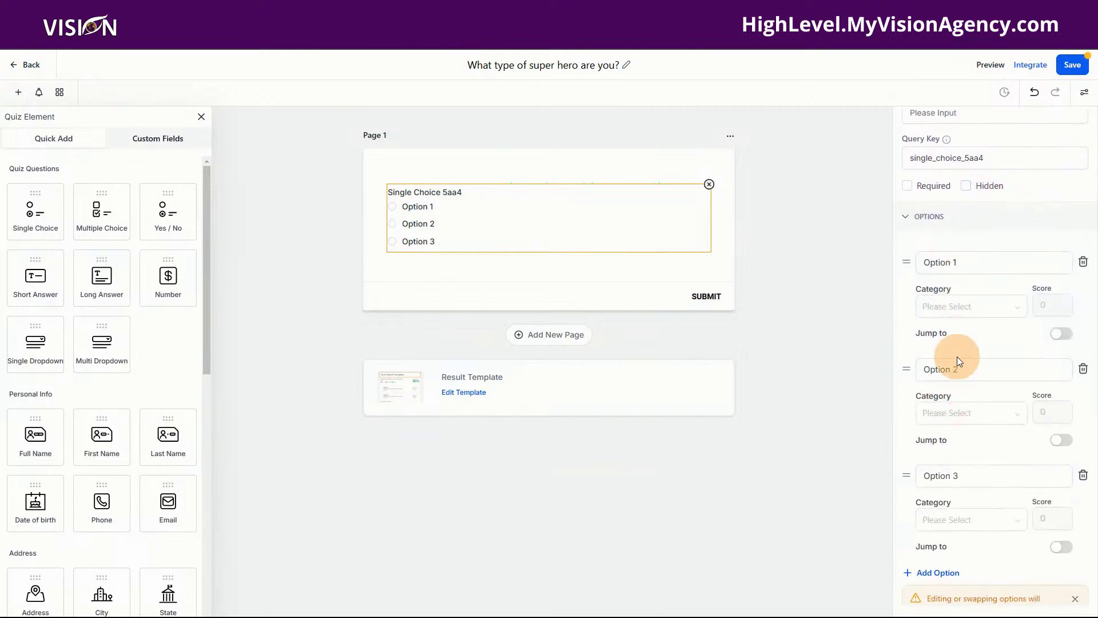
left_click(950, 309)
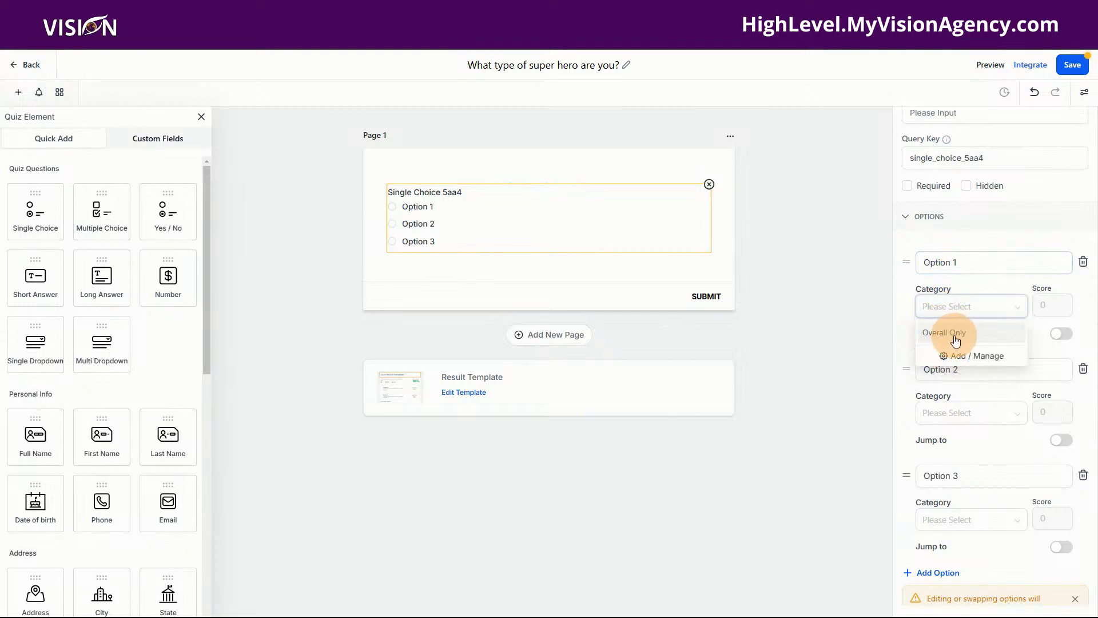
left_click(964, 357)
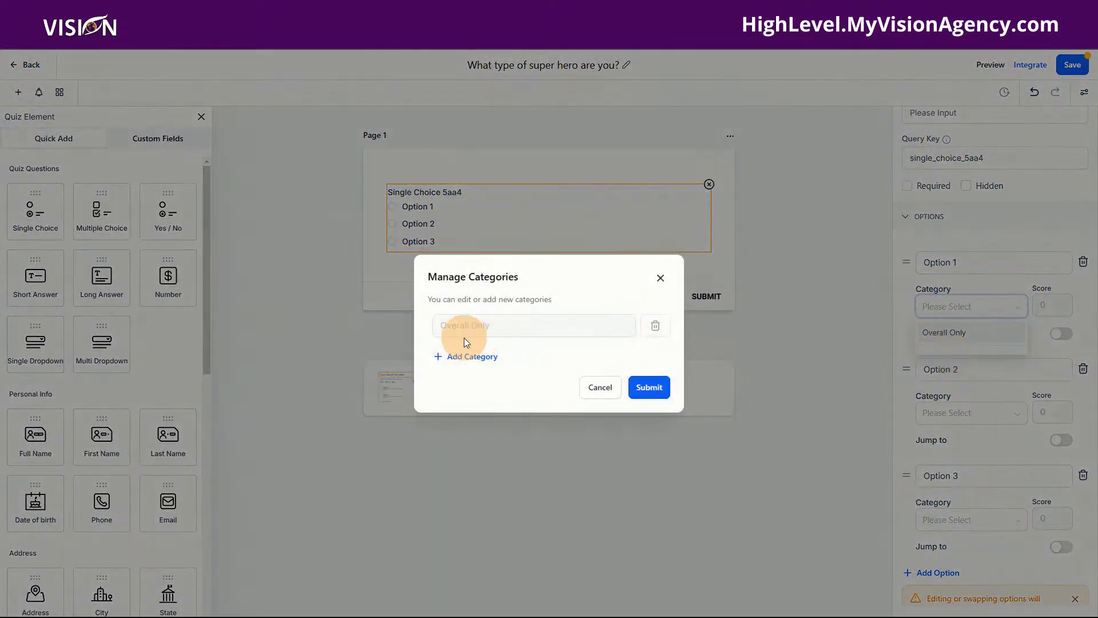
left_click(659, 278)
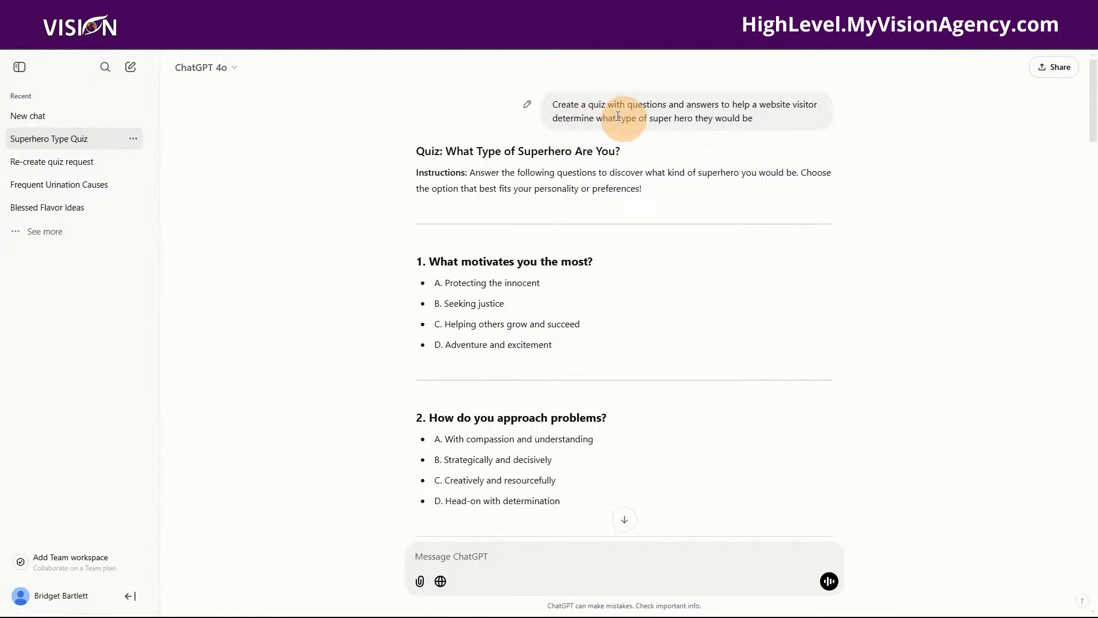
Read the quiz prompt and the letter-based superhero quiz with its result types in the ChatGPT conversation.
left_click_drag(555, 104, 799, 127)
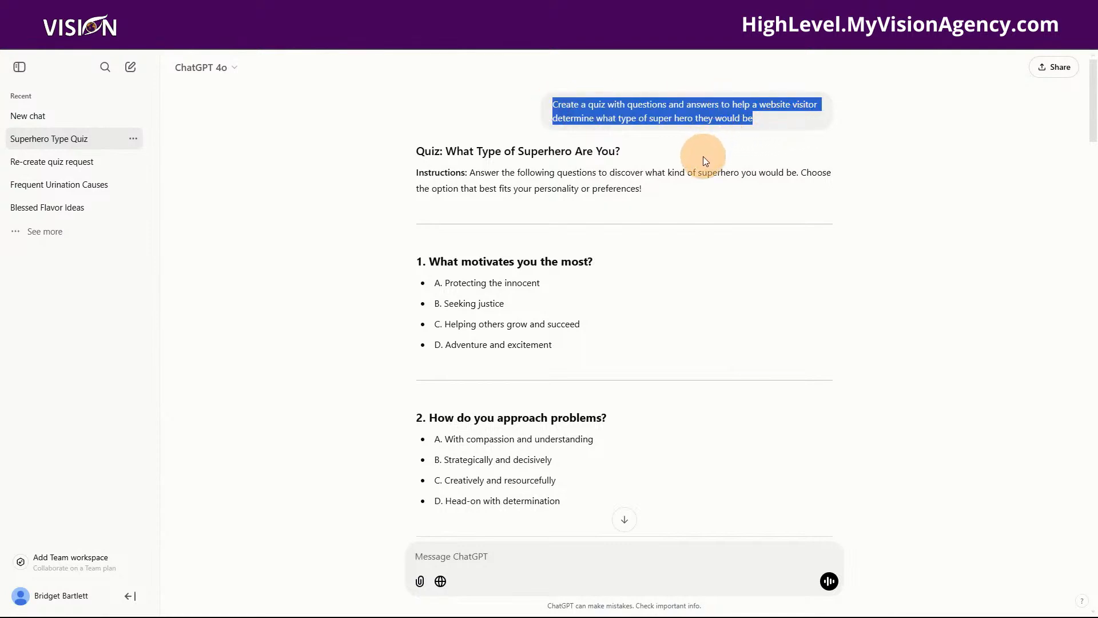
scroll(702, 160, "down", 1)
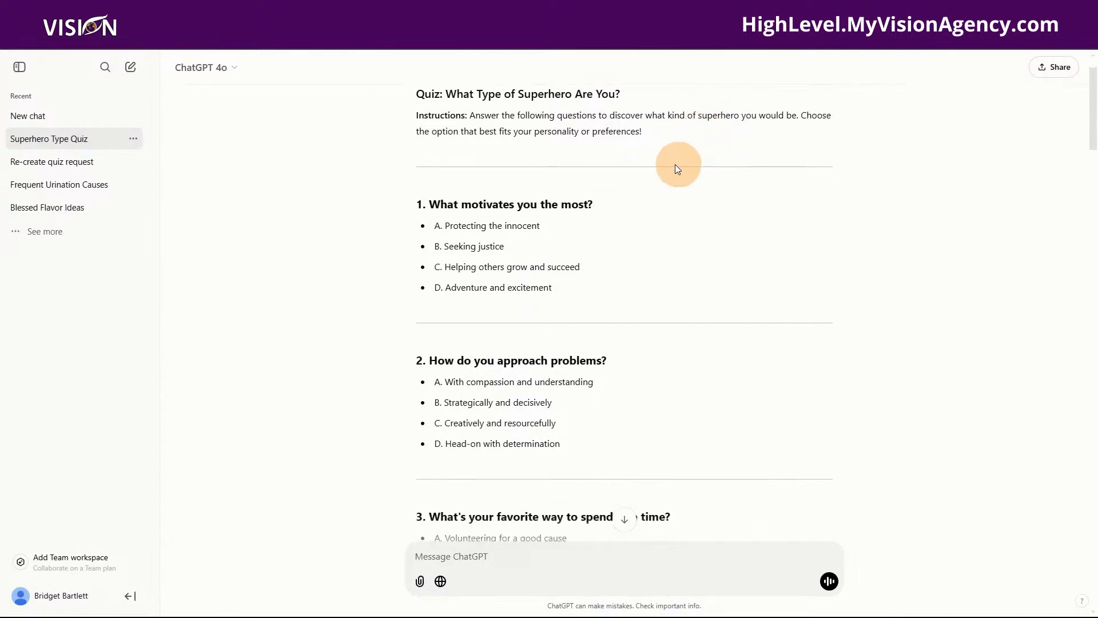
scroll(716, 180, "down", 1)
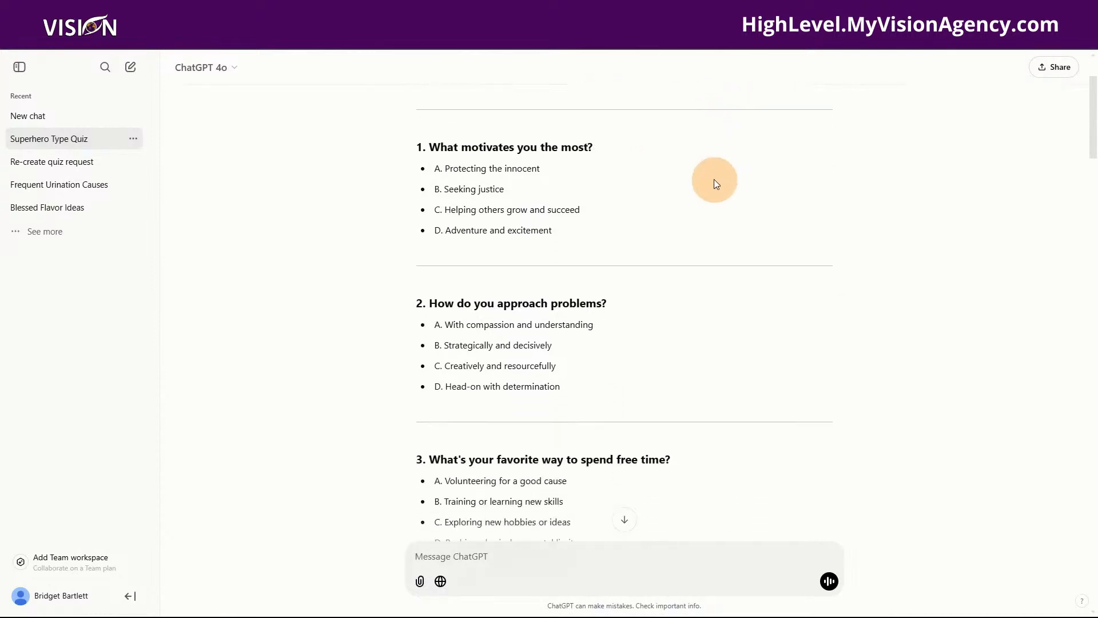
scroll(635, 115, "up", 2)
scroll(643, 240, "down", 10)
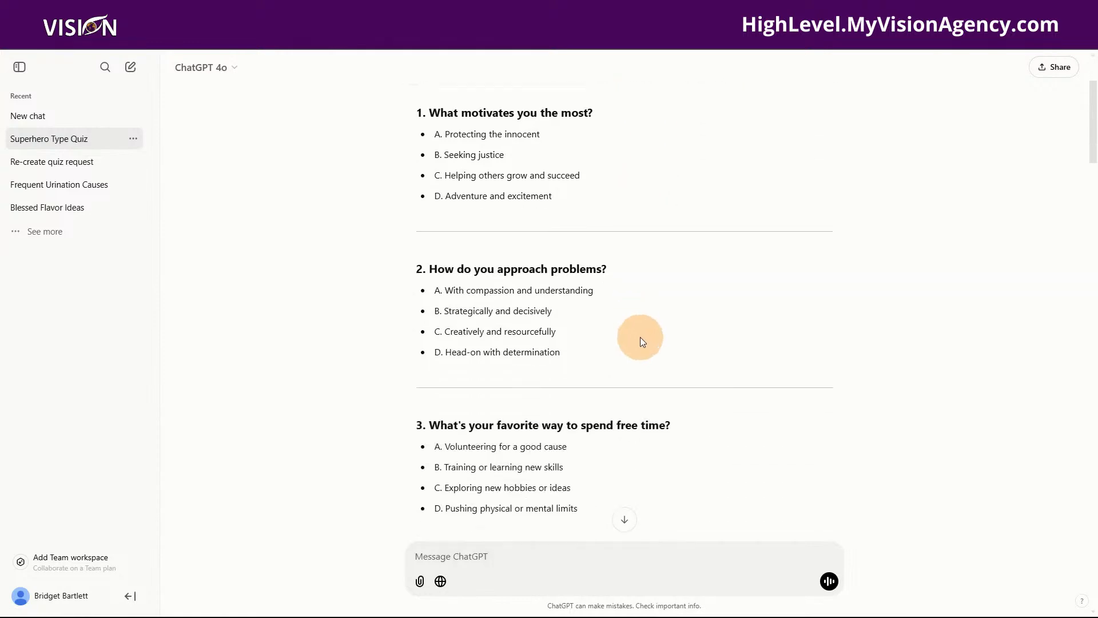
scroll(647, 415, "down", 15)
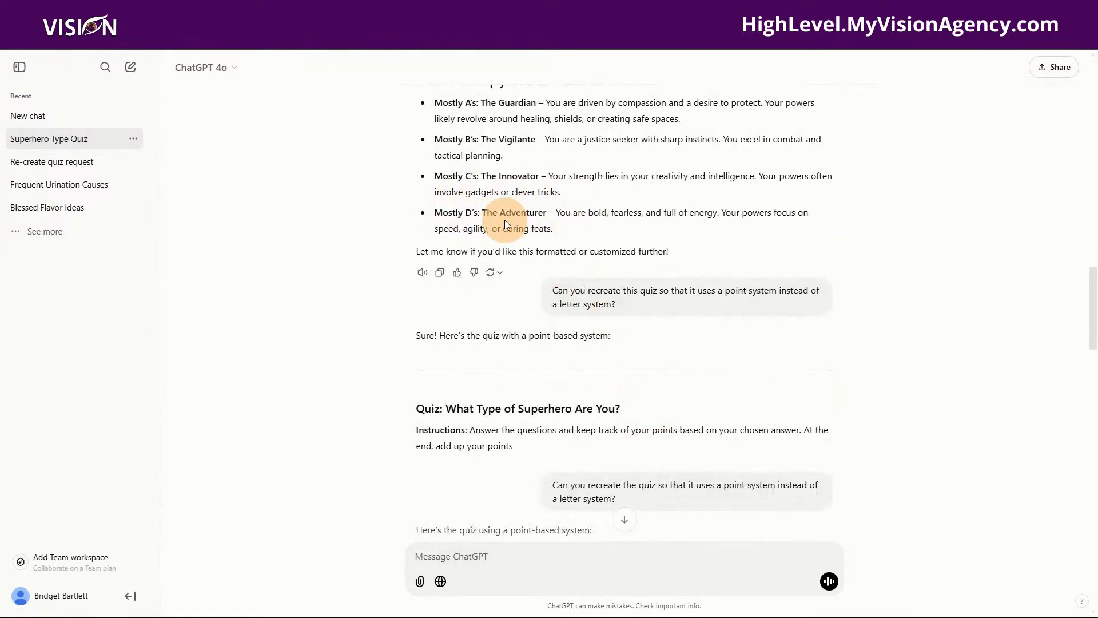
scroll(503, 220, "up", 2)
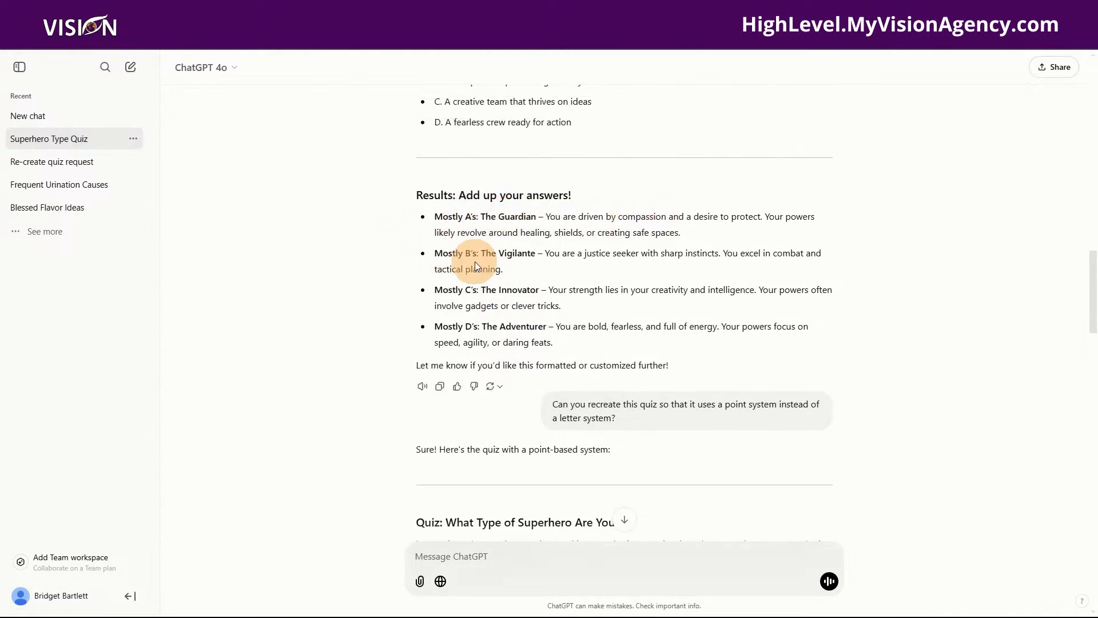
Review the point-based version of the superhero quiz, including the points per answer and the score ranges of the results.
scroll(572, 253, "down", 4)
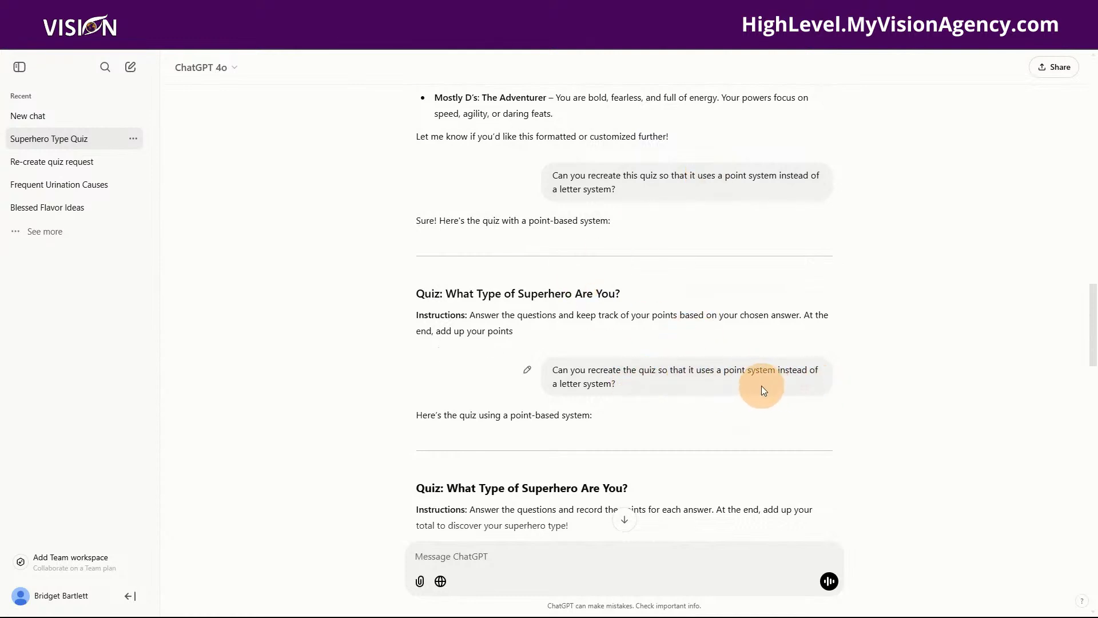
scroll(880, 393, "down", 4)
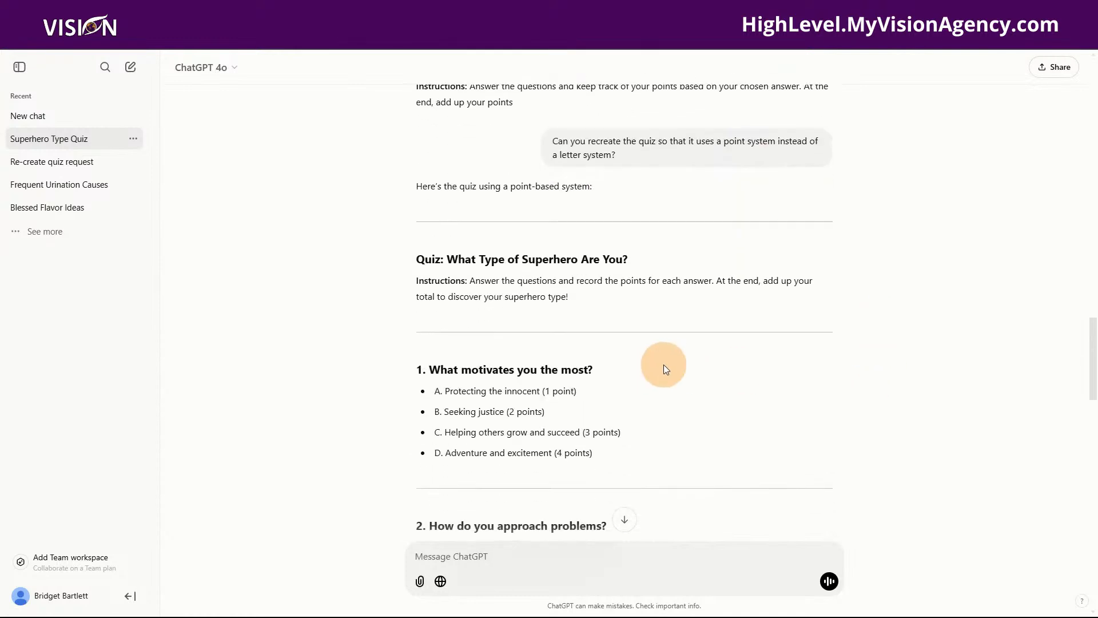
scroll(663, 364, "down", 3)
scroll(663, 365, "down", 3)
scroll(515, 206, "up", 3)
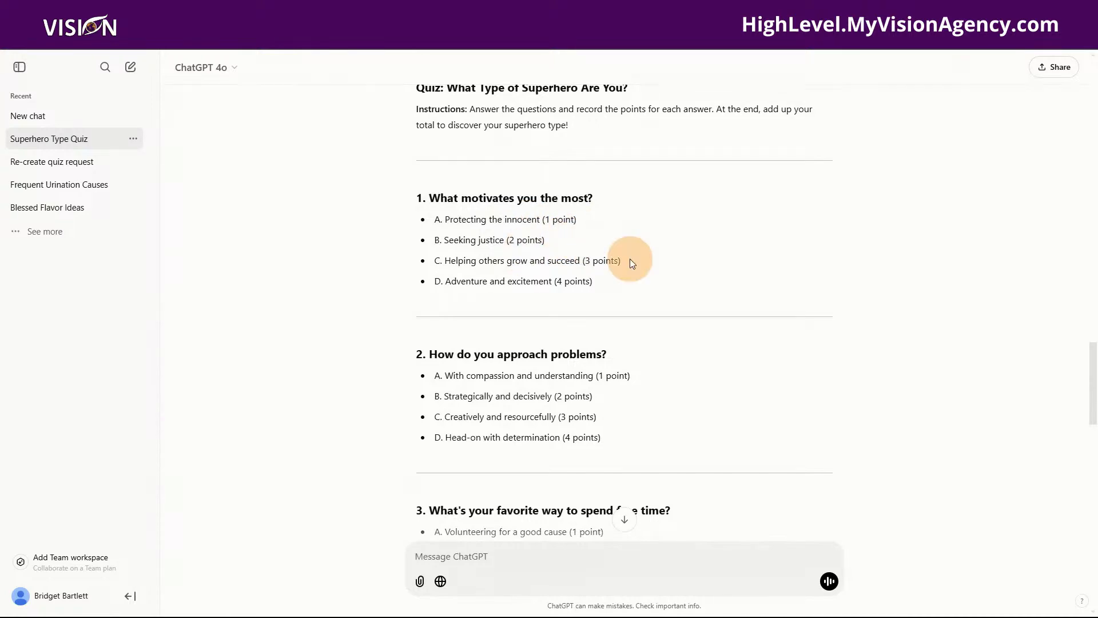
scroll(579, 280, "down", 8)
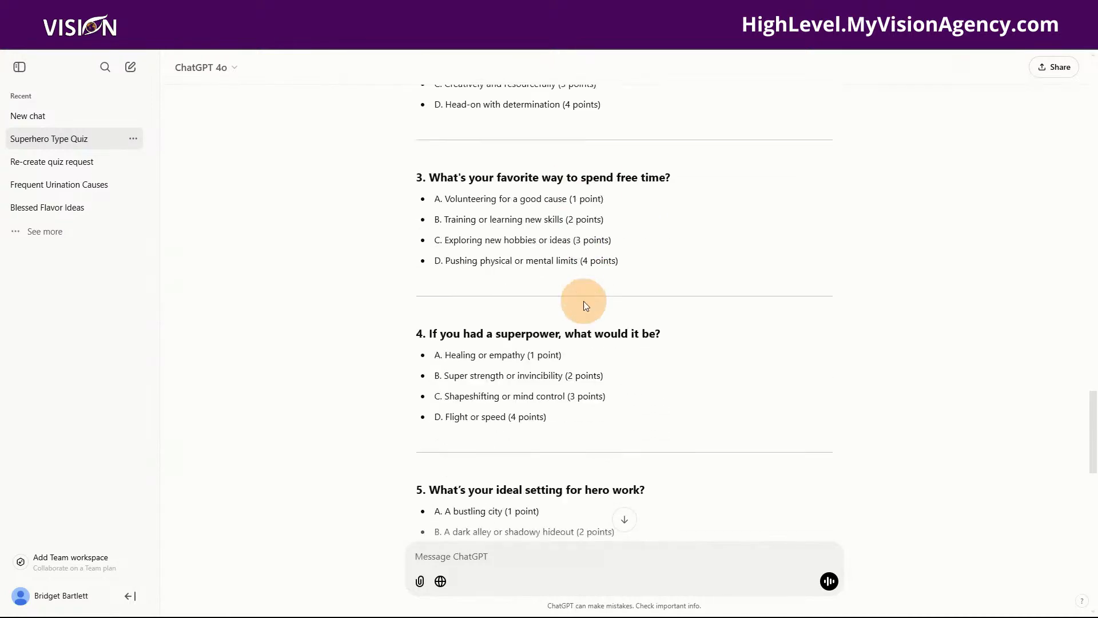
scroll(585, 308, "down", 12)
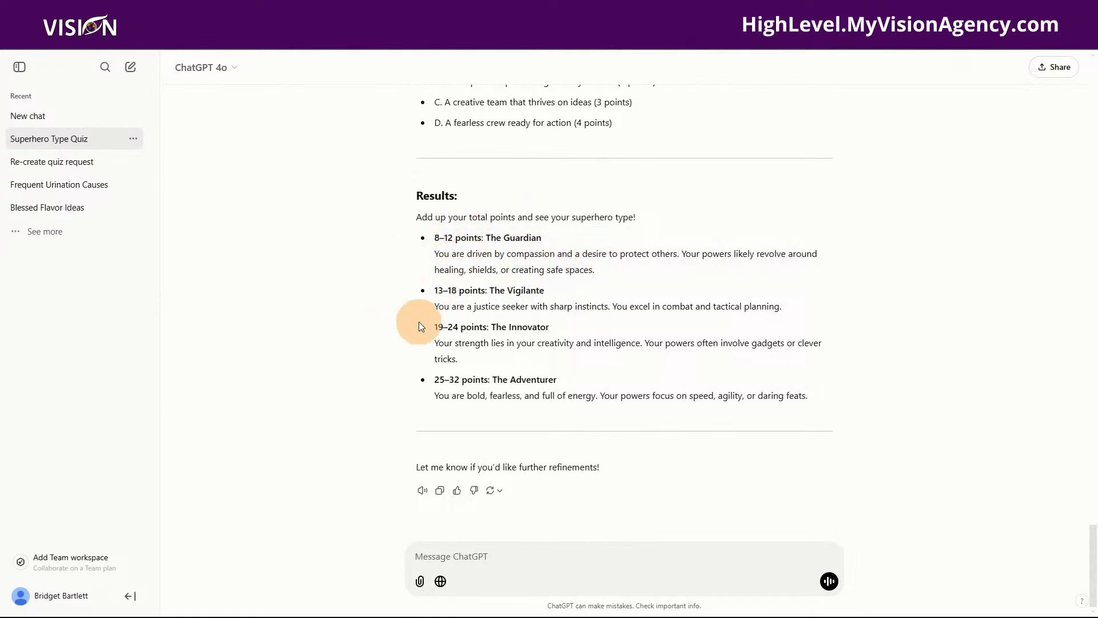
scroll(419, 326, "up", 5)
scroll(541, 330, "up", 14)
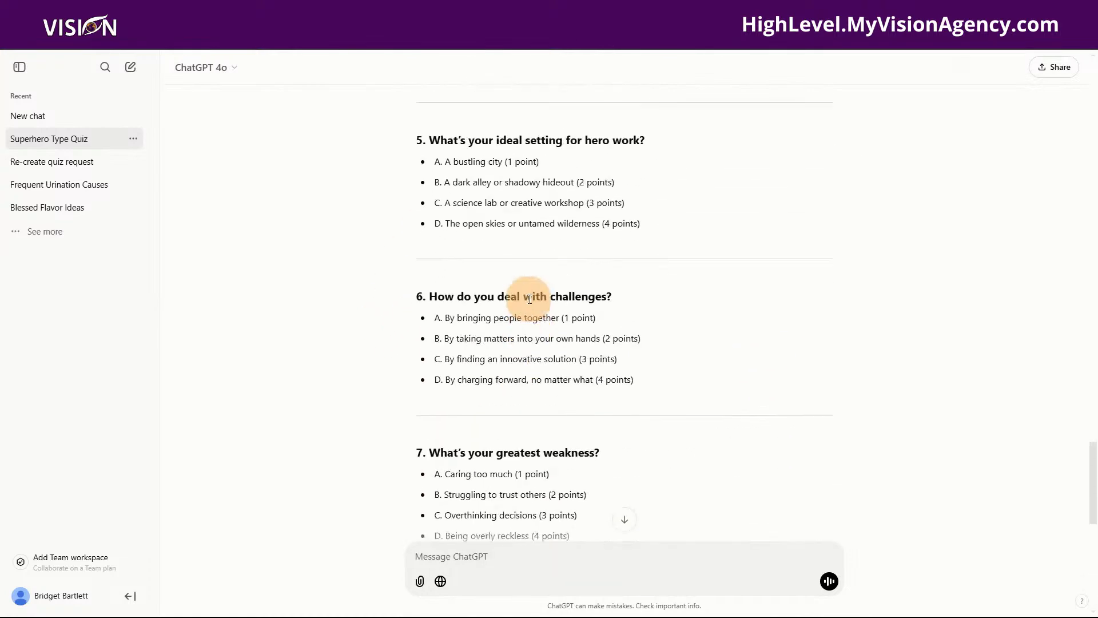
scroll(530, 273, "up", 5)
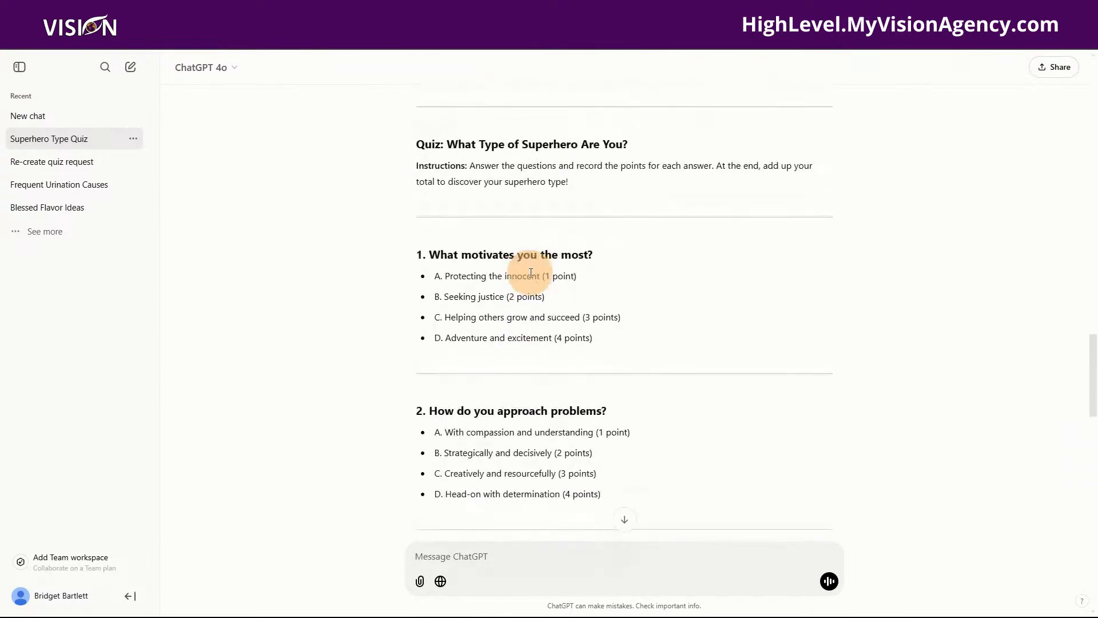
scroll(530, 273, "down", 2)
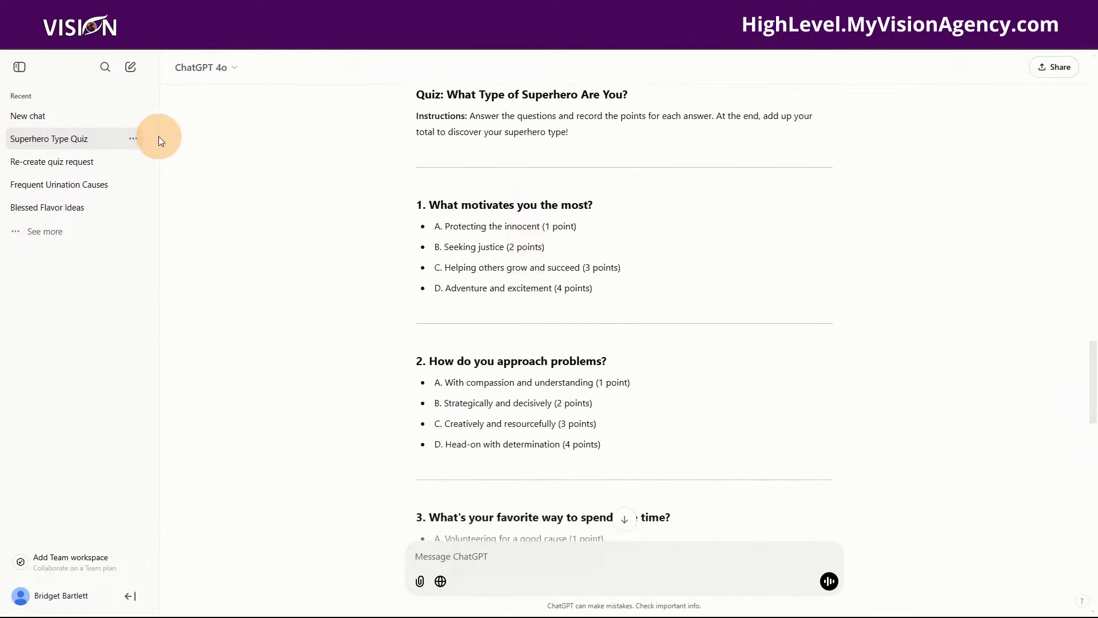
Copy "What motivates you the most?" from the ChatGPT quiz into the HighLevel single choice question's text and make the question required.
left_click_drag(433, 205, 600, 208)
key("ctrl+c")
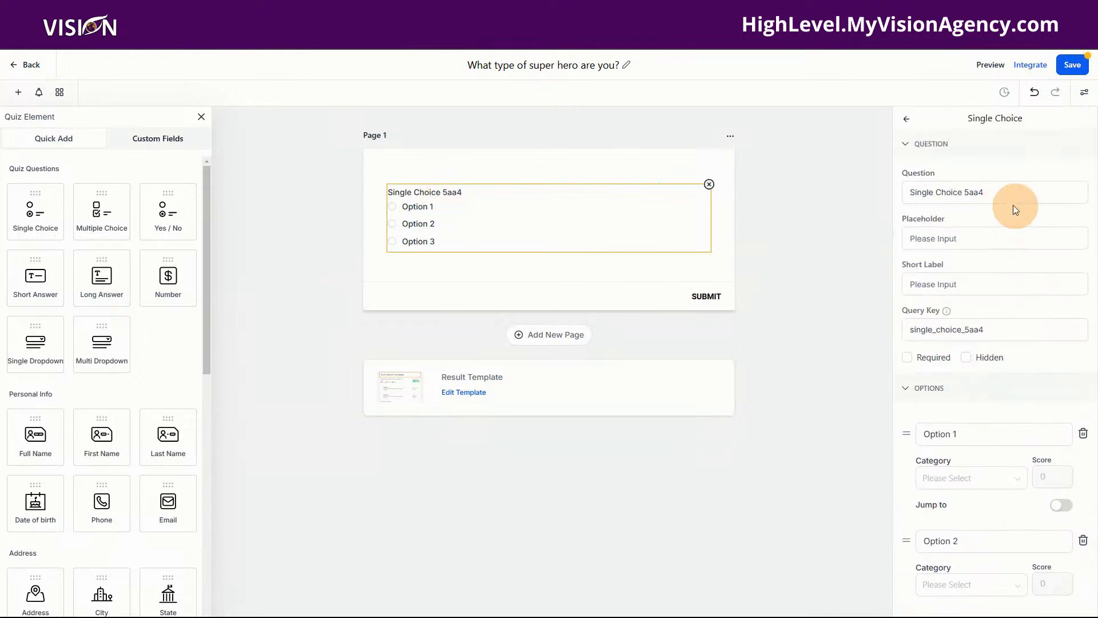
left_click_drag(1001, 194, 898, 192)
key("ctrl+v")
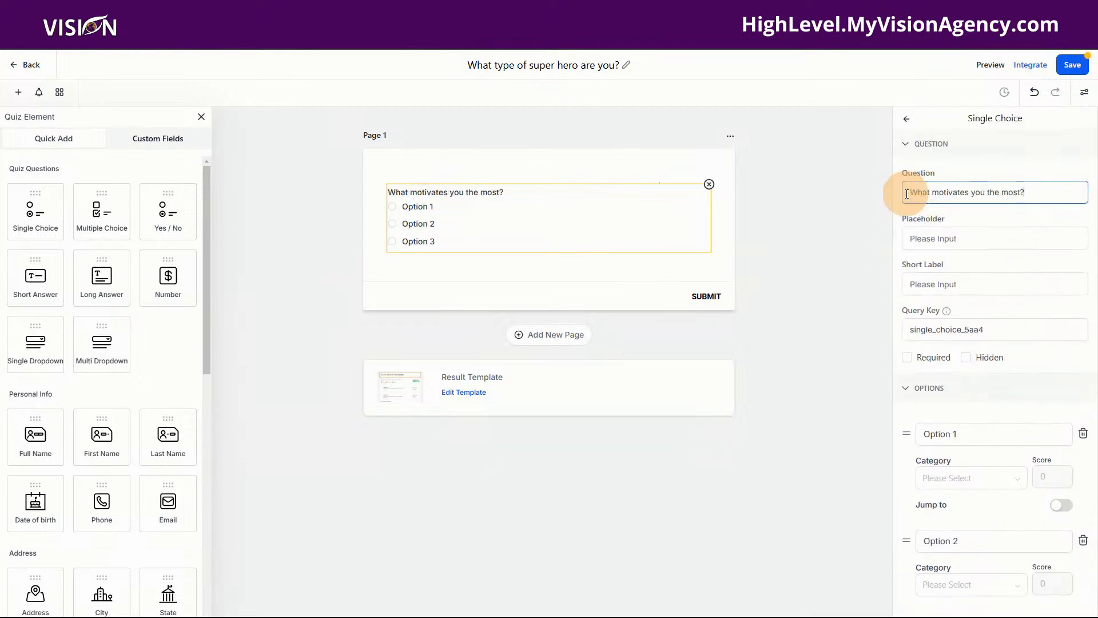
left_click(981, 284)
scroll(980, 284, "down", 3)
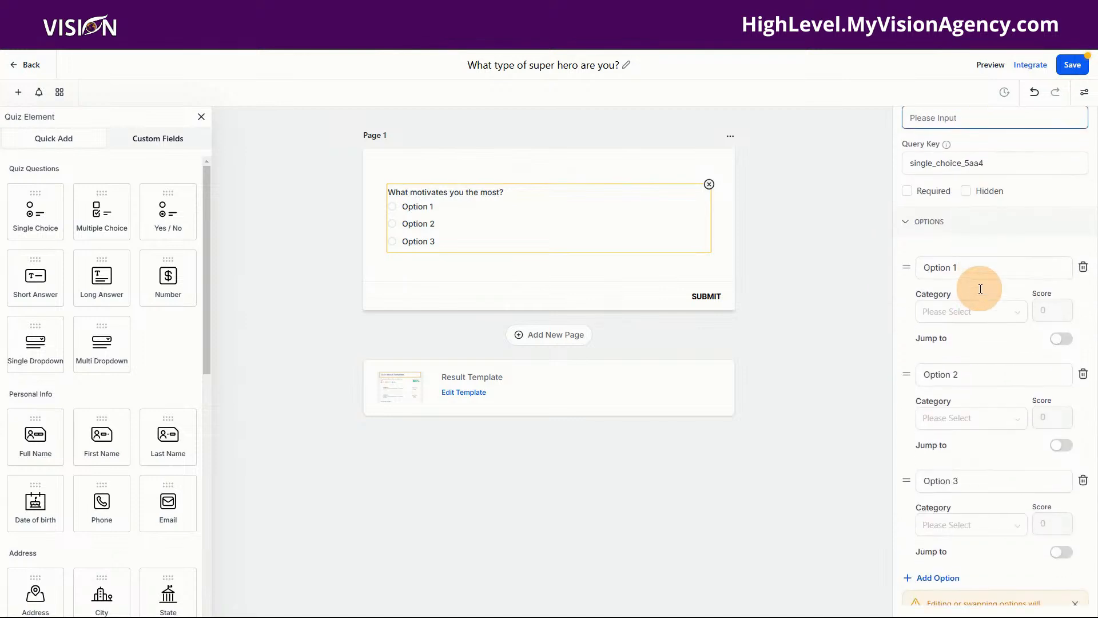
left_click(907, 185)
Replace the Option 1 label with "Protecting the innocent", copied from answer A of the first question in ChatGPT.
left_click(961, 261)
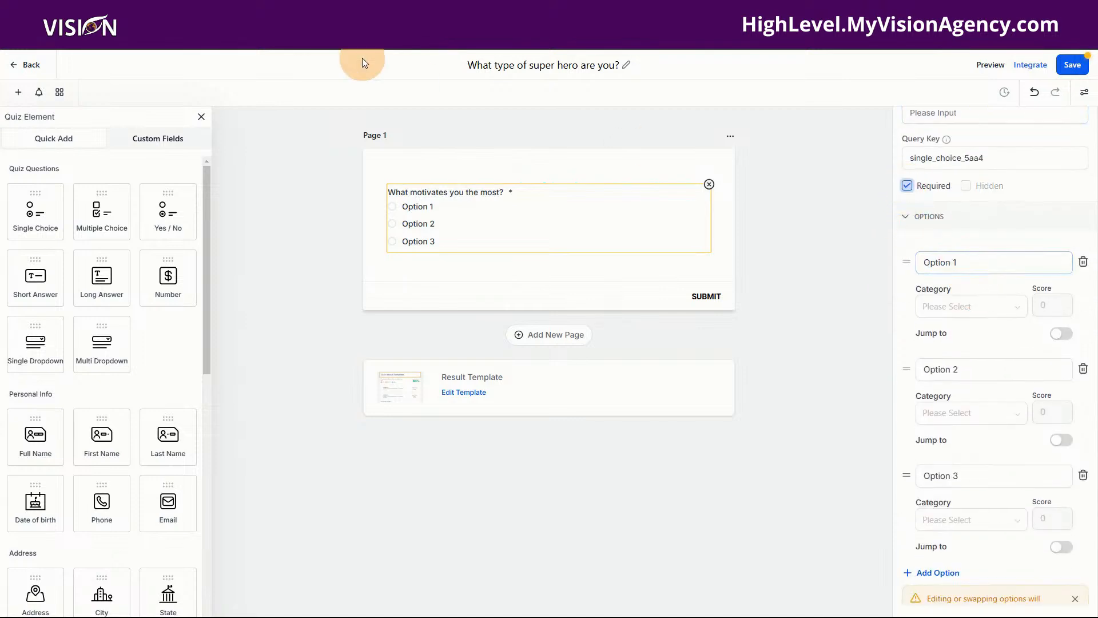
key("alt+Tab")
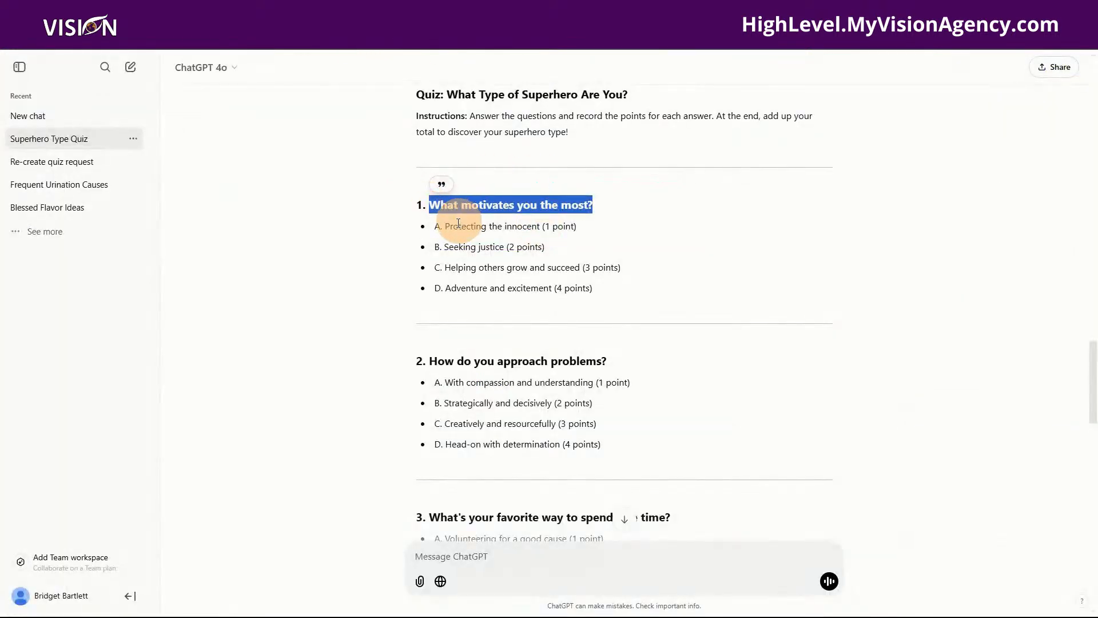
left_click_drag(448, 226, 543, 227)
key("ctrl+c")
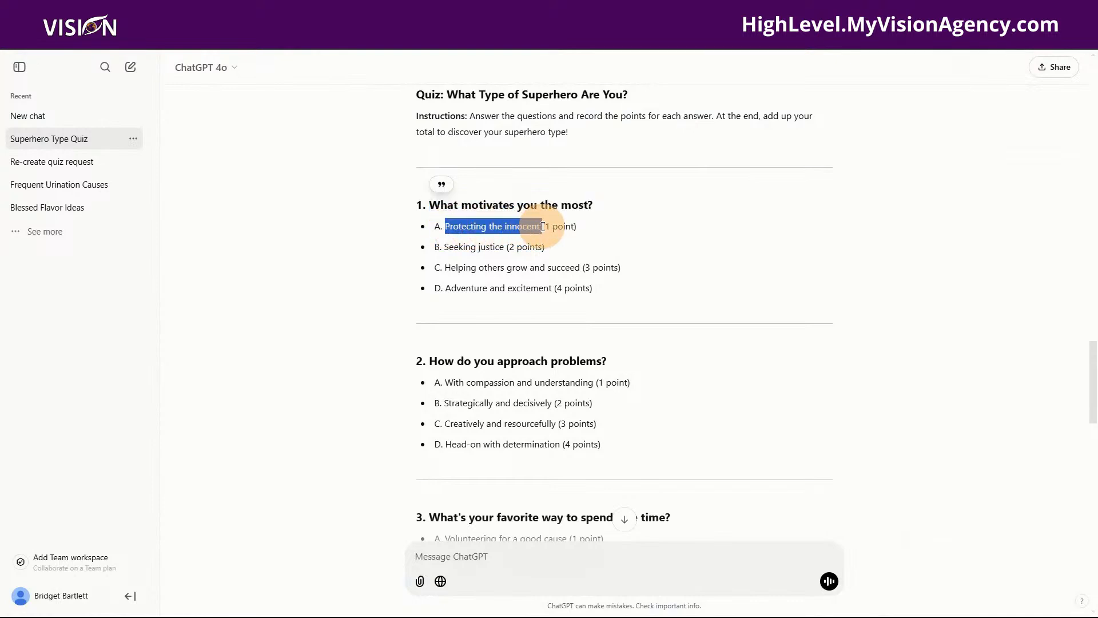
key("alt+Tab")
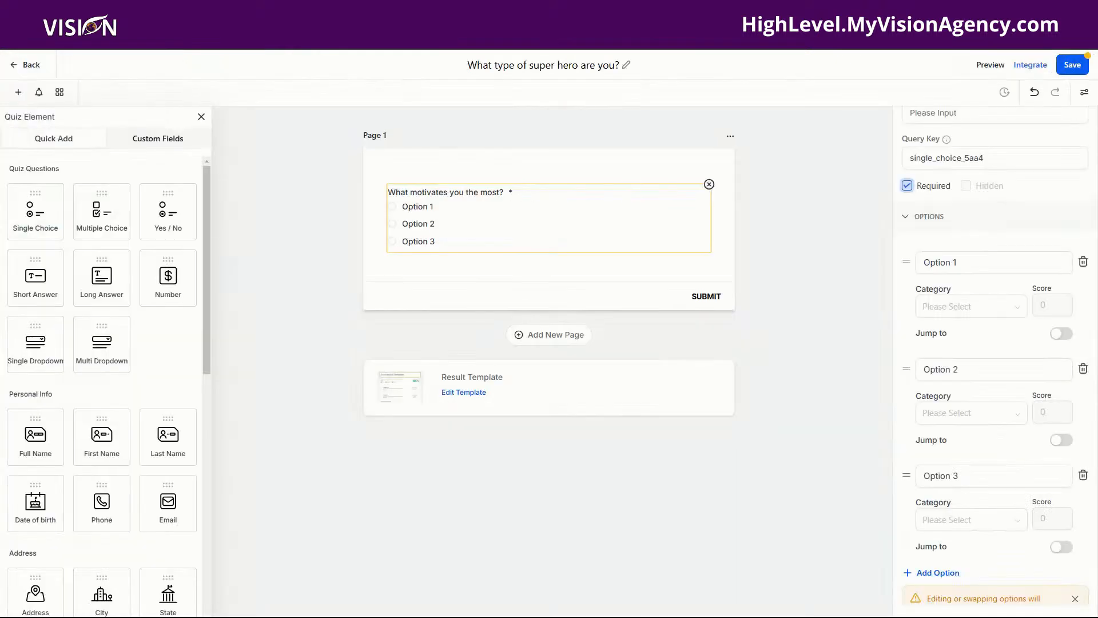
left_click_drag(959, 259, 904, 266)
key("ctrl+v")
Assign the "Protecting the innocent" option to the Overall Only category with a score of 1, matching its points in ChatGPT.
left_click(944, 305)
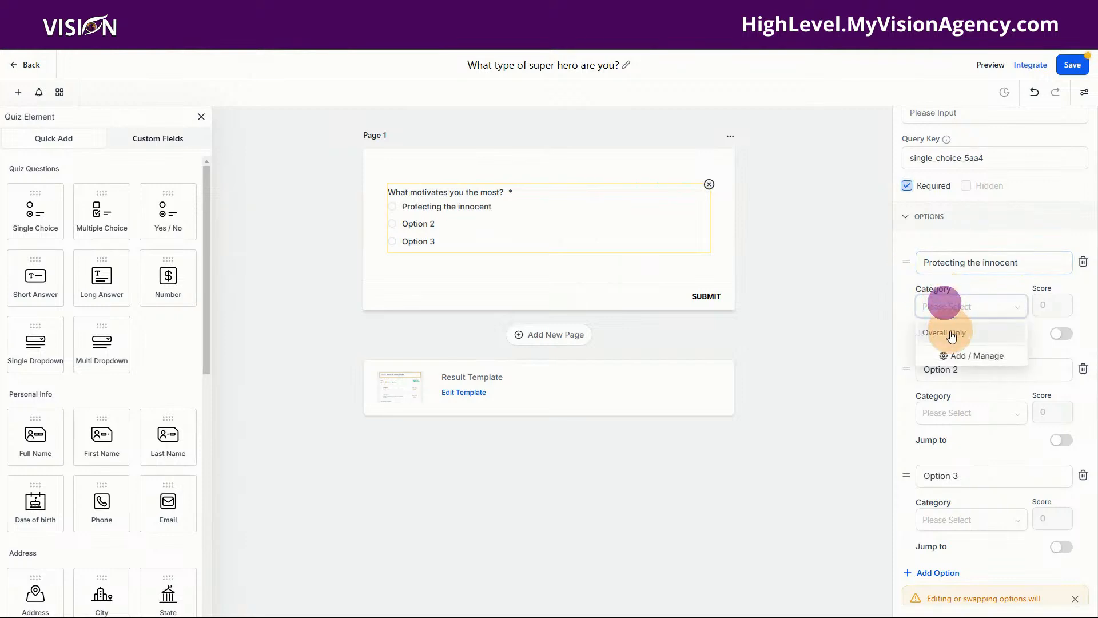
left_click(949, 332)
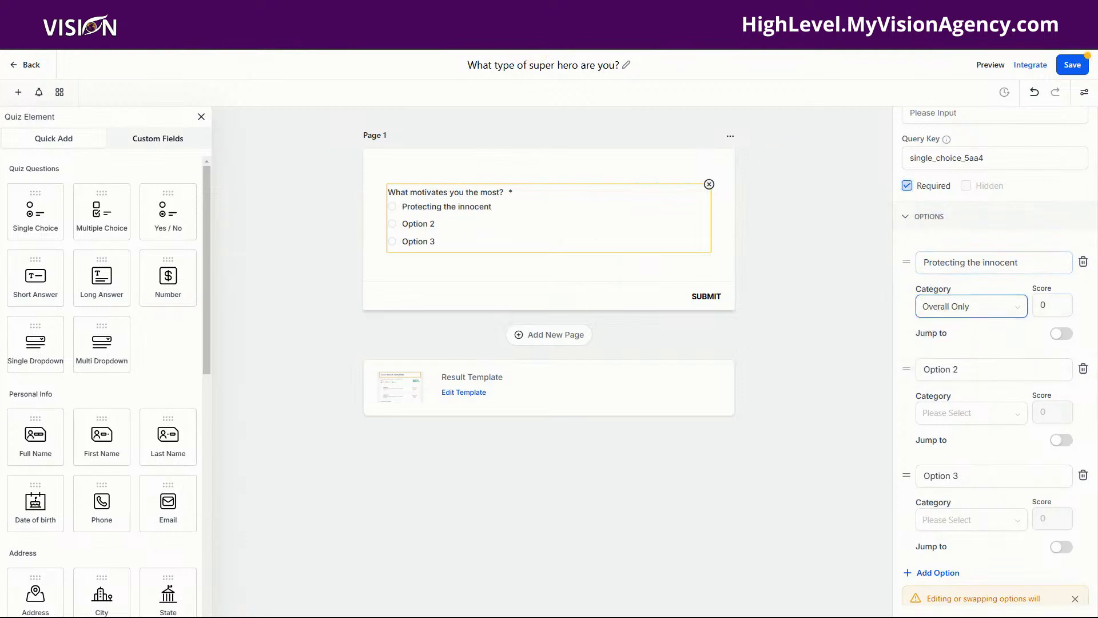
key("alt+Tab")
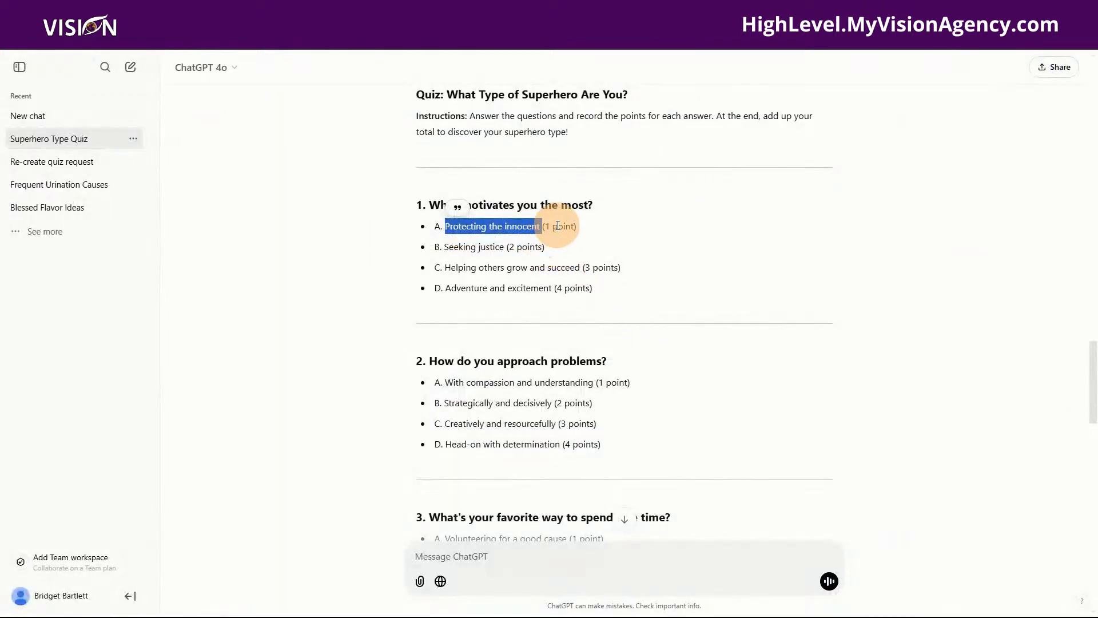
key("alt+Tab")
left_click(1042, 307)
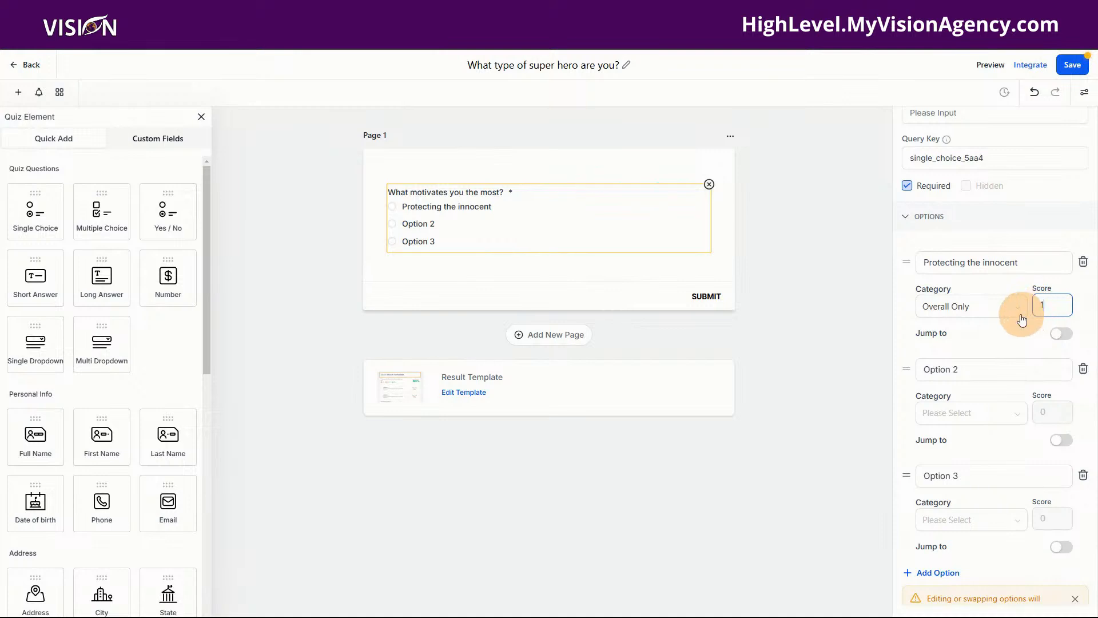
left_click(996, 331)
Replace the Option 2 label with "Seeking justice", copied from answer B of the first question in ChatGPT.
scroll(997, 330, "down", 1)
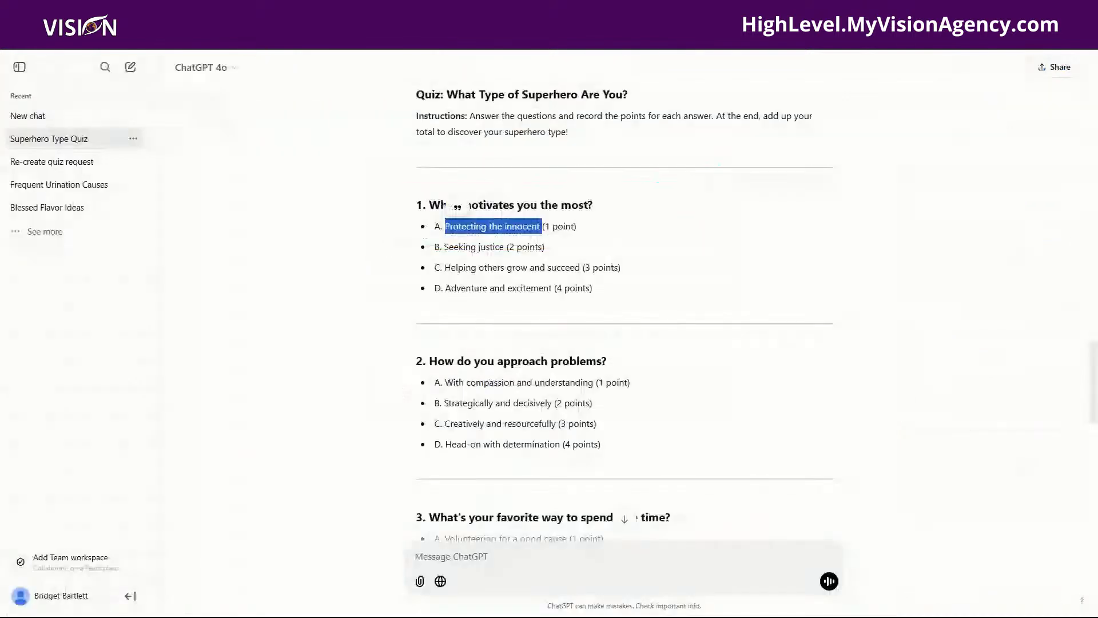
left_click(502, 250)
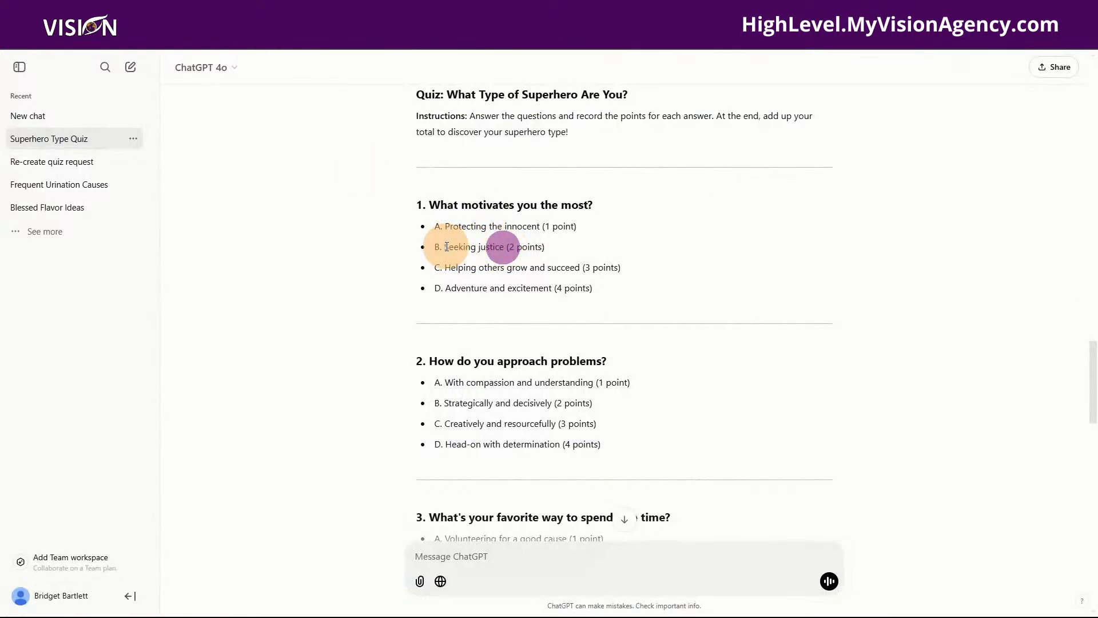
left_click_drag(444, 247, 508, 248)
key("ctrl+c")
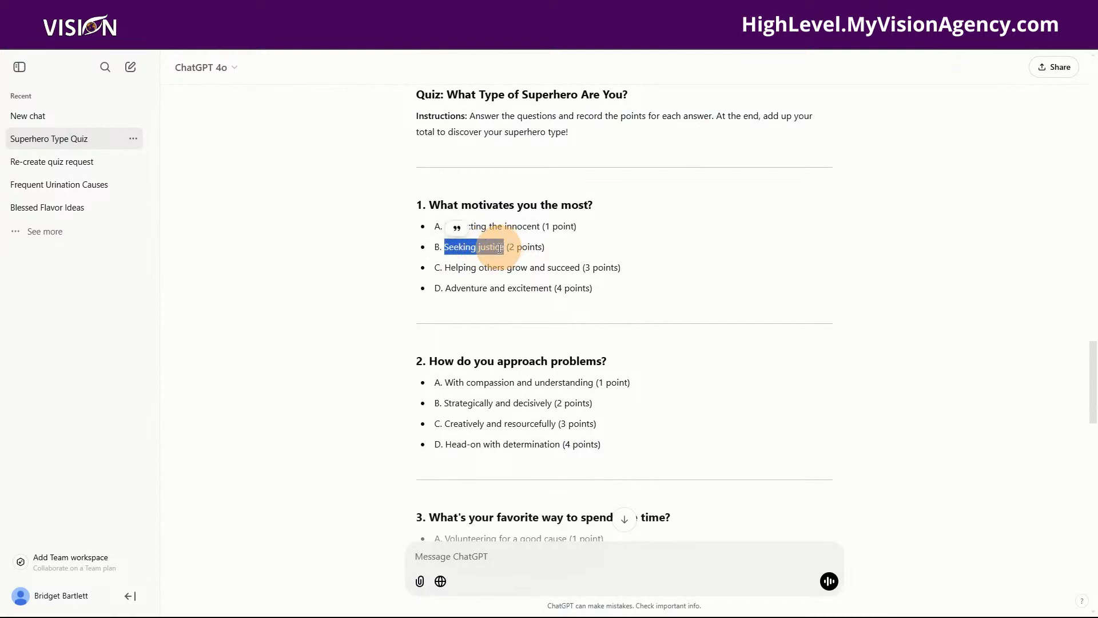
left_click(114, 26)
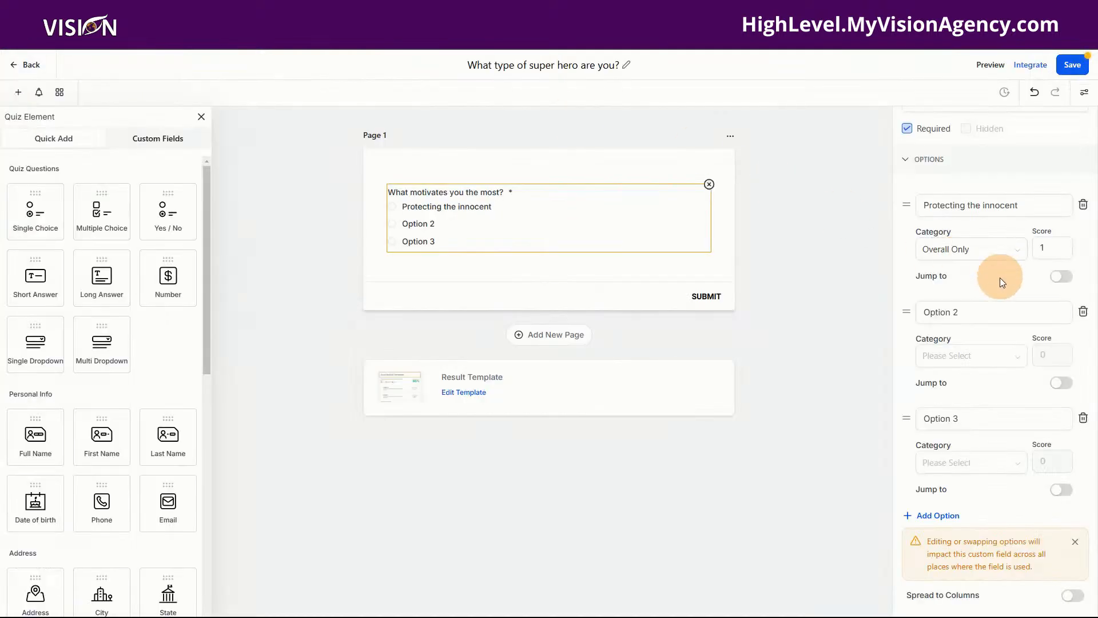
left_click_drag(968, 313, 919, 306)
key("ctrl+v")
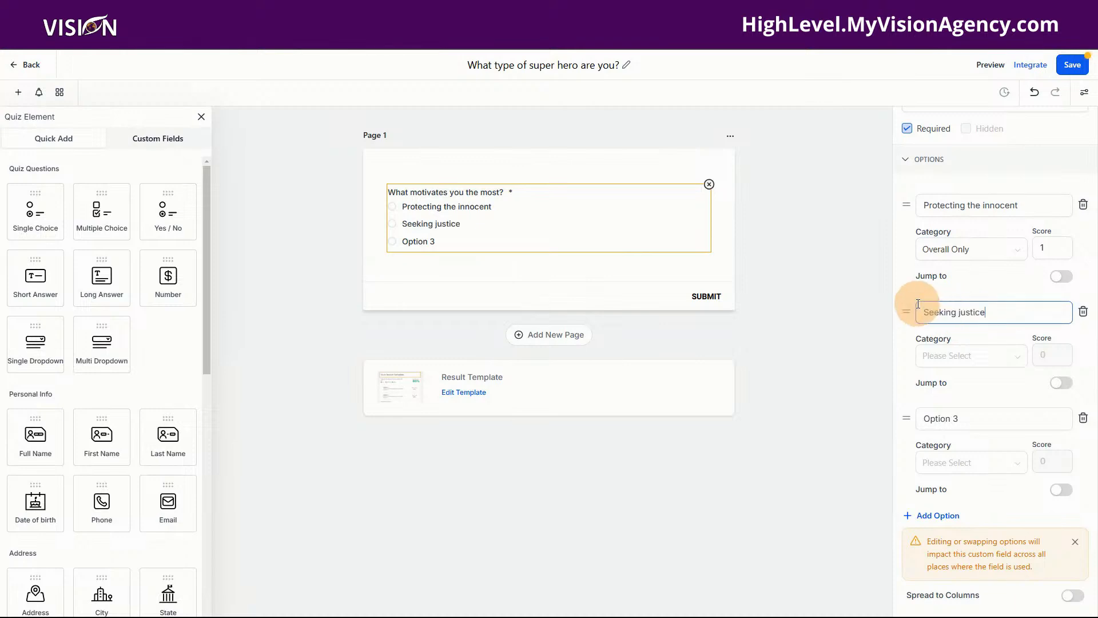
Check the points for "Seeking justice" in ChatGPT and give that option the Overall Only category with a score of 2.
left_click(240, 26)
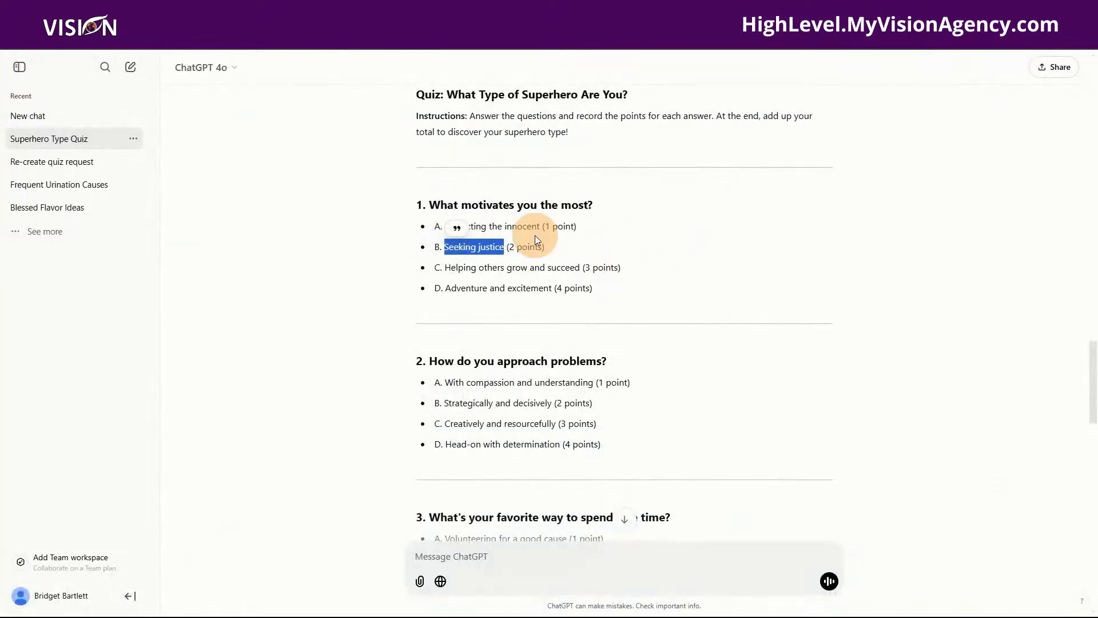
left_click(115, 26)
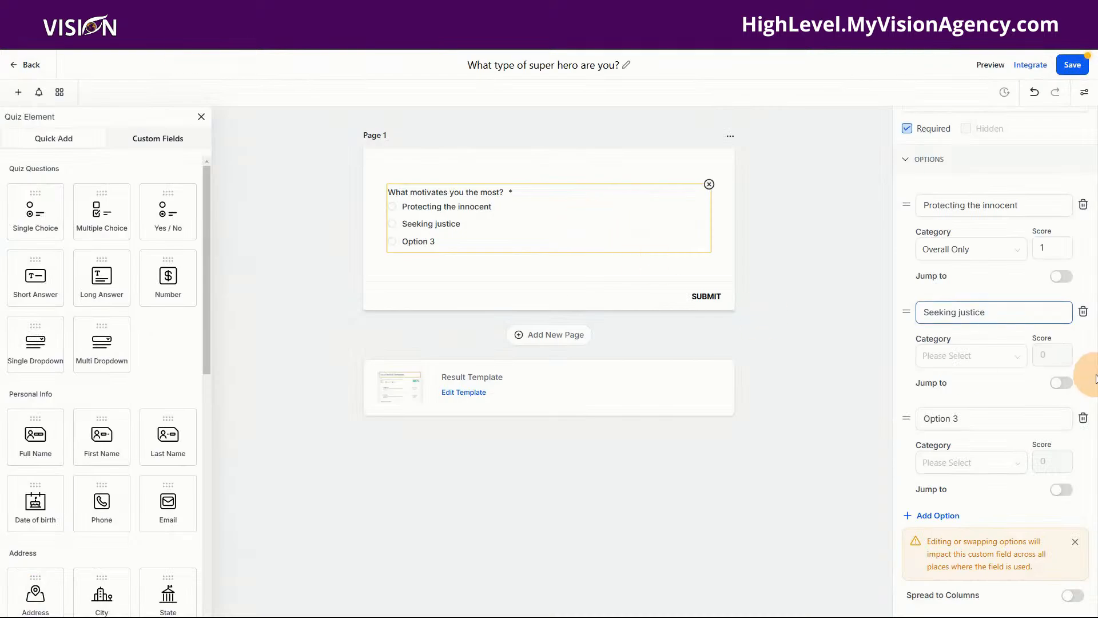
left_click(932, 357)
left_click(934, 380)
left_click(1050, 358)
double_click(1049, 358)
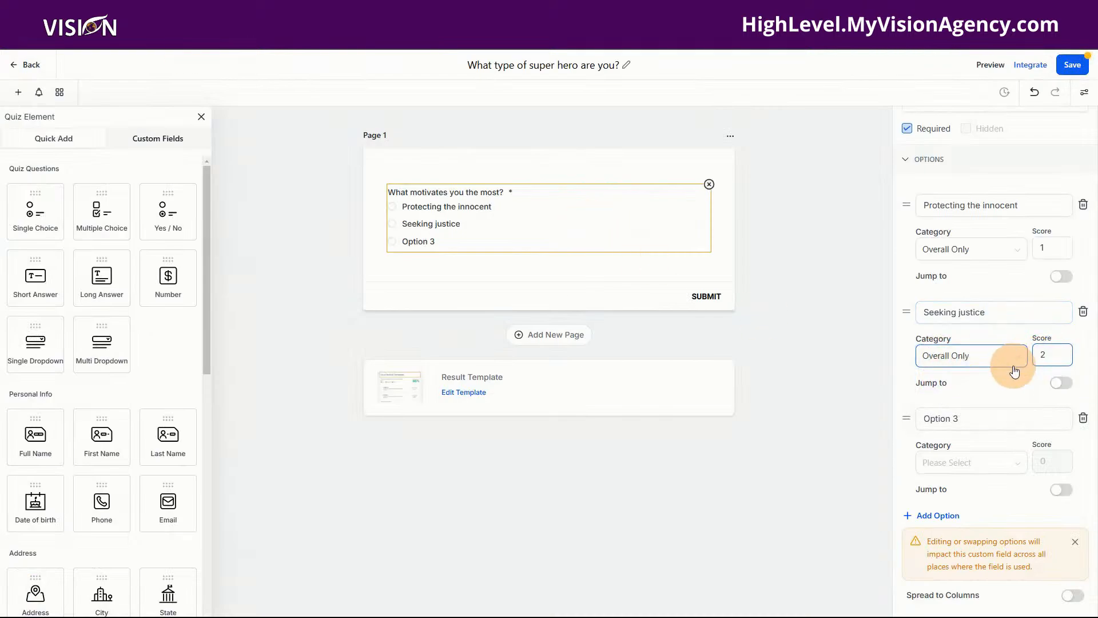
Replace the Option 3 label with "Helping others grow and succeed", copied from answer C of the first question in ChatGPT.
scroll(1013, 369, "down", 1)
key("ctrl+Tab")
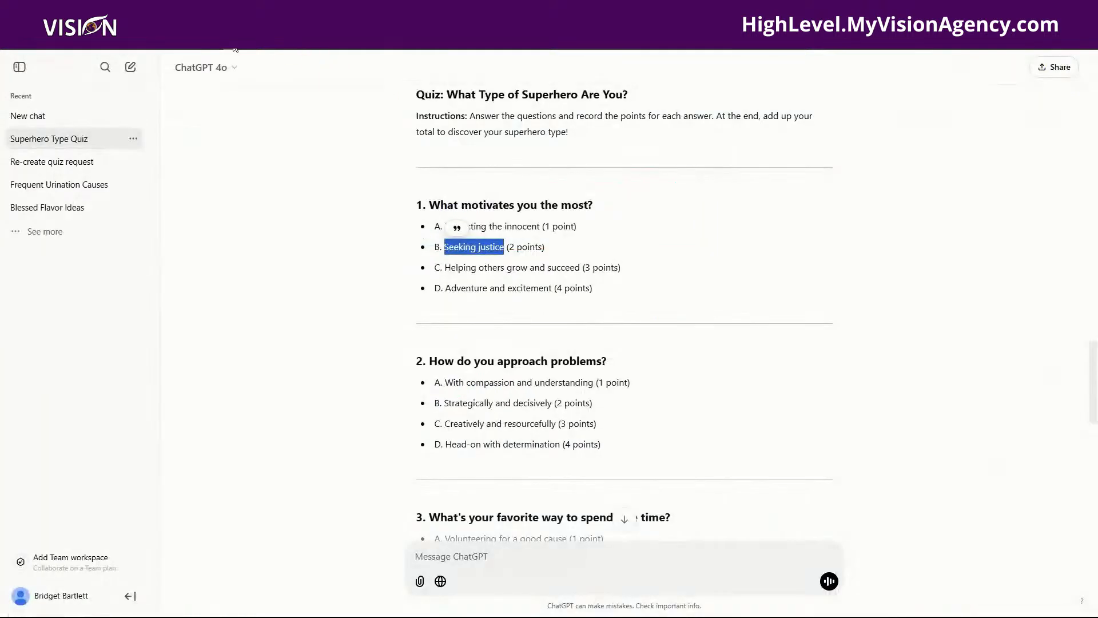
left_click_drag(445, 269, 563, 264)
key("ctrl+c")
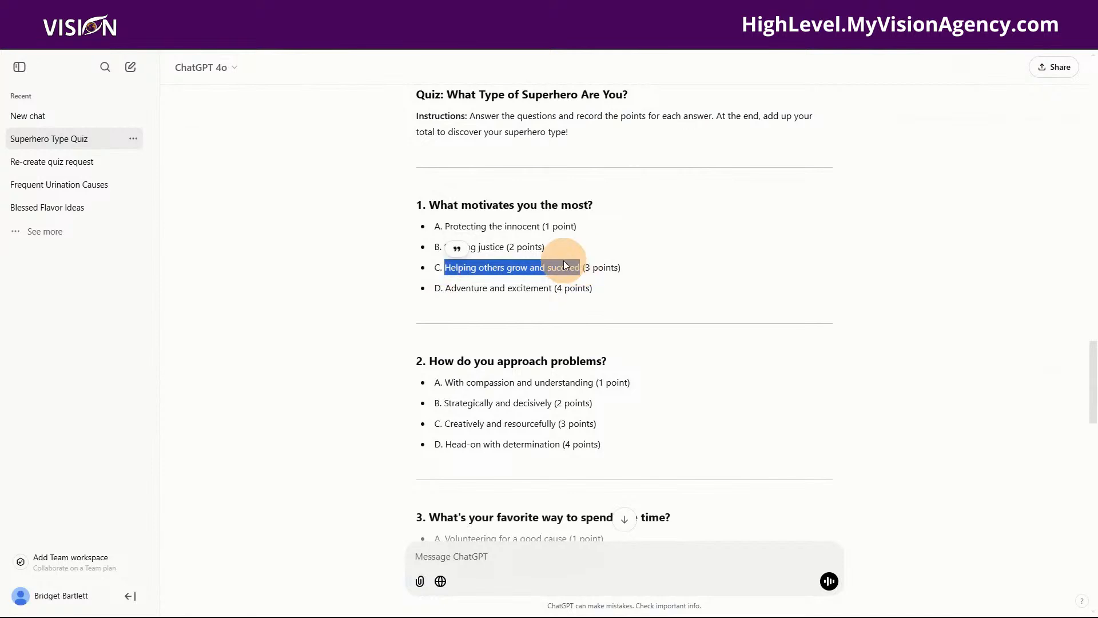
key("ctrl+Tab")
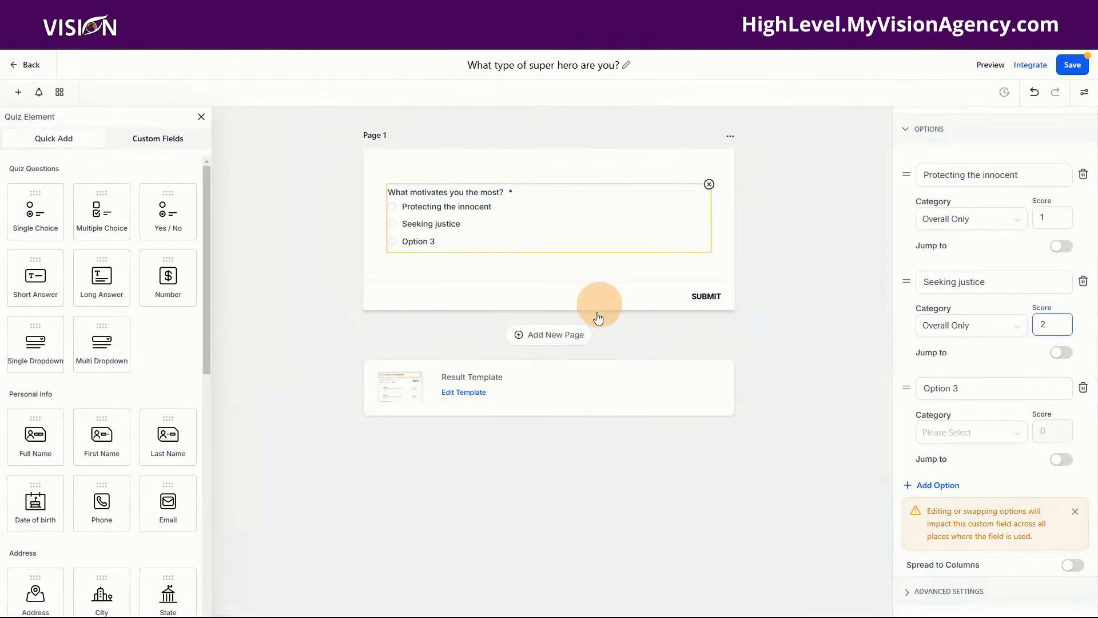
left_click_drag(944, 389, 922, 388)
key("ctrl+v")
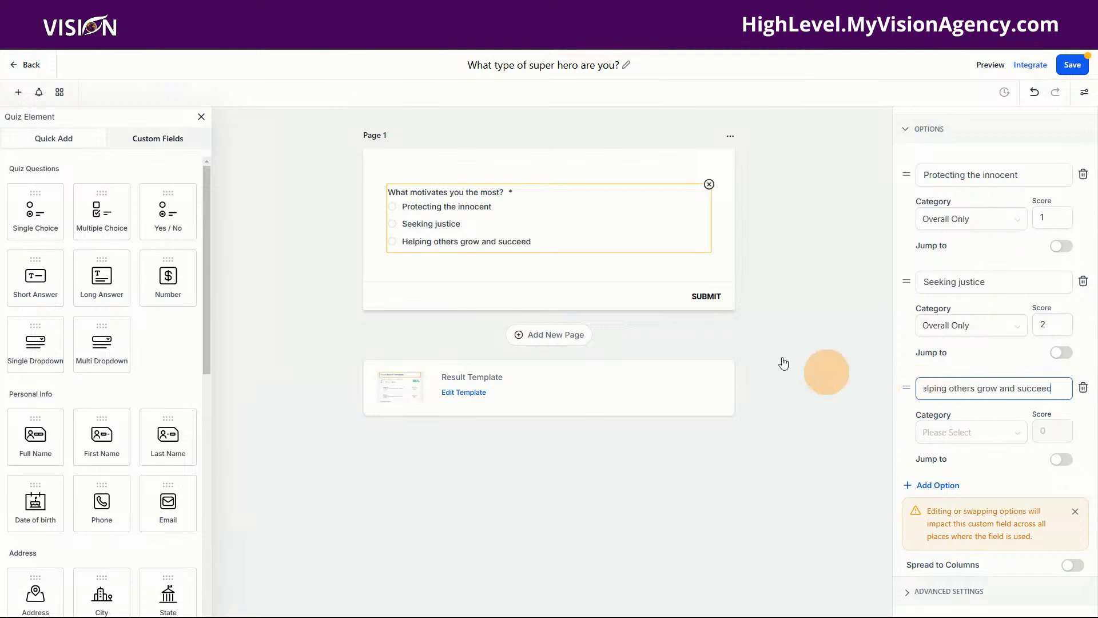
Check the points for "Helping others grow and succeed" in ChatGPT and give that option the Overall Only category with a score of 3.
key("ctrl+Tab")
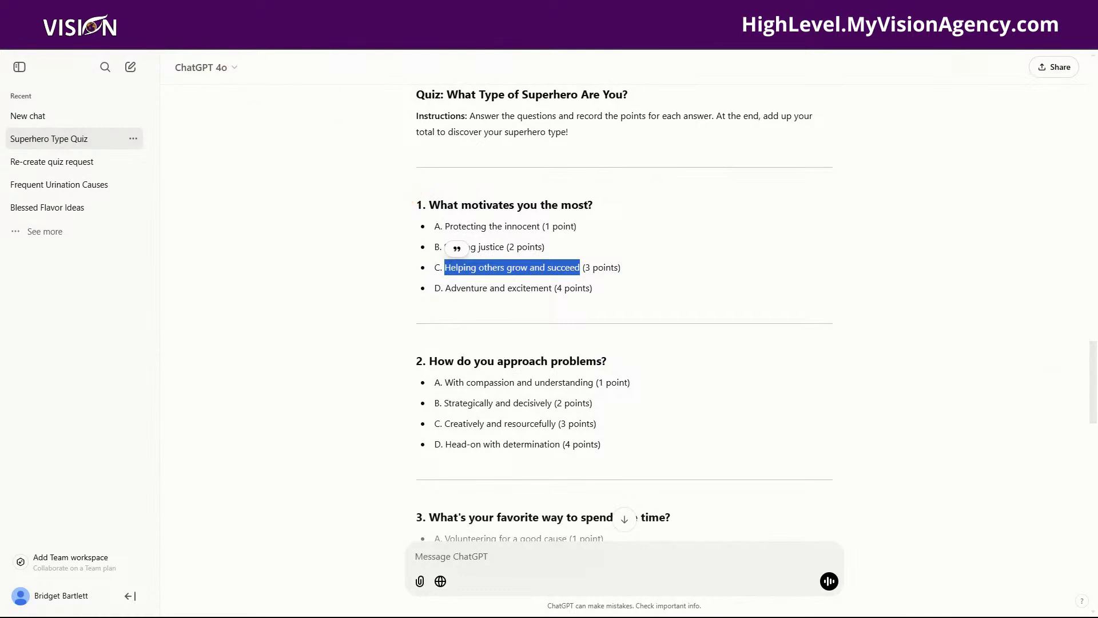
key("ctrl+Tab")
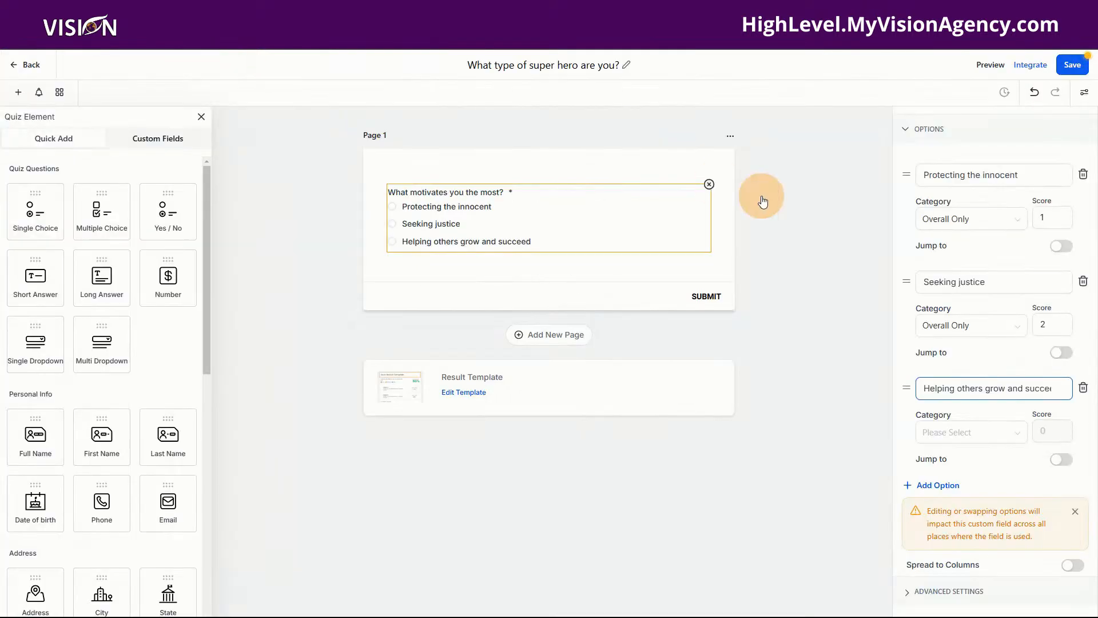
left_click(940, 433)
left_click(947, 456)
left_click(1043, 438)
left_click_drag(1043, 438, 1021, 448)
type("3")
Add a fourth answer option labelled "Adventure and excitement", copied from answer D of the first question in ChatGPT.
left_click(937, 485)
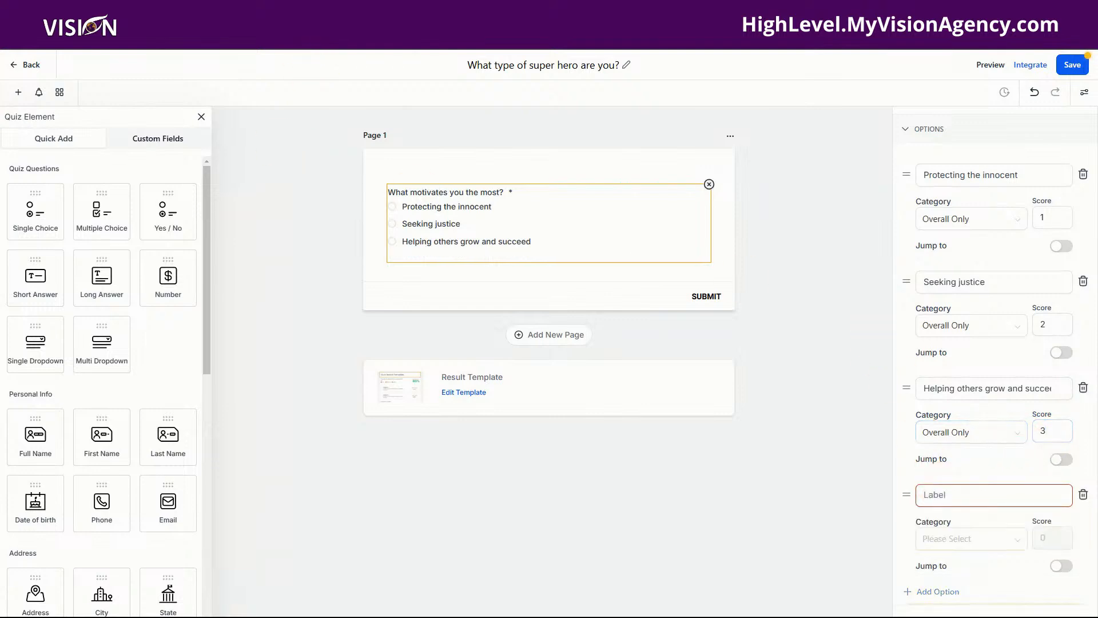
key("alt+Tab")
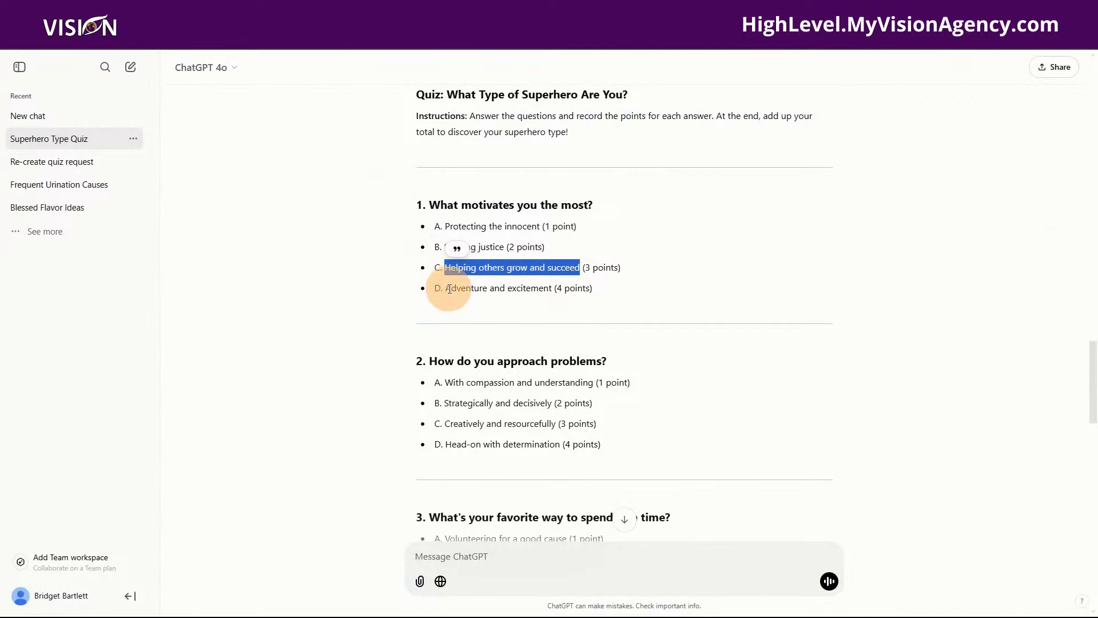
left_click_drag(447, 287, 552, 289)
key("ctrl+c")
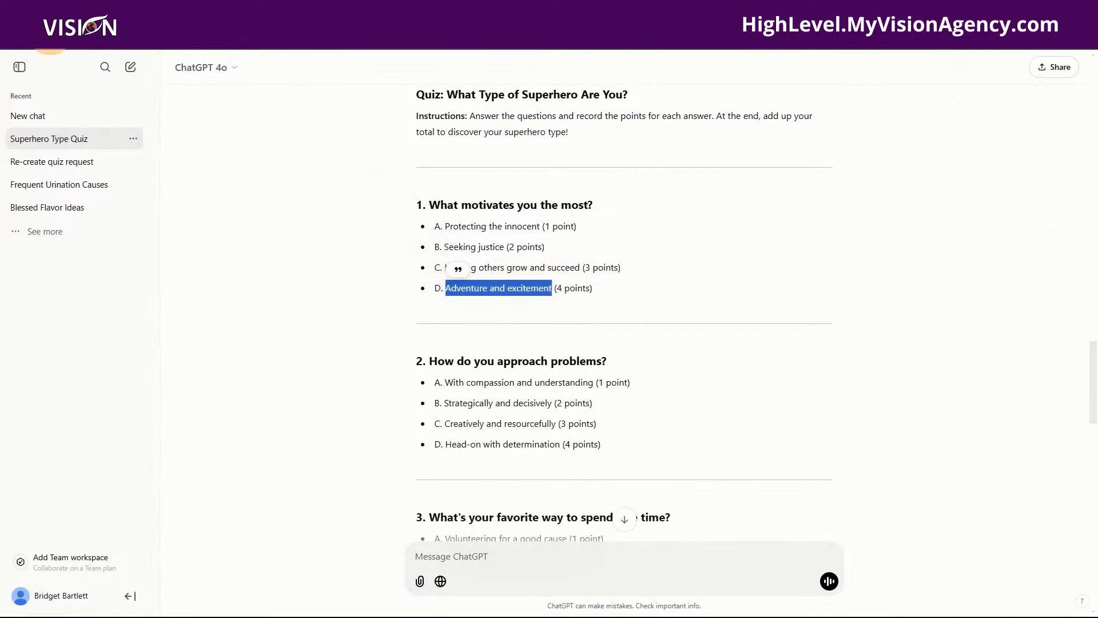
key("alt+Tab")
left_click(977, 490)
left_click(972, 489)
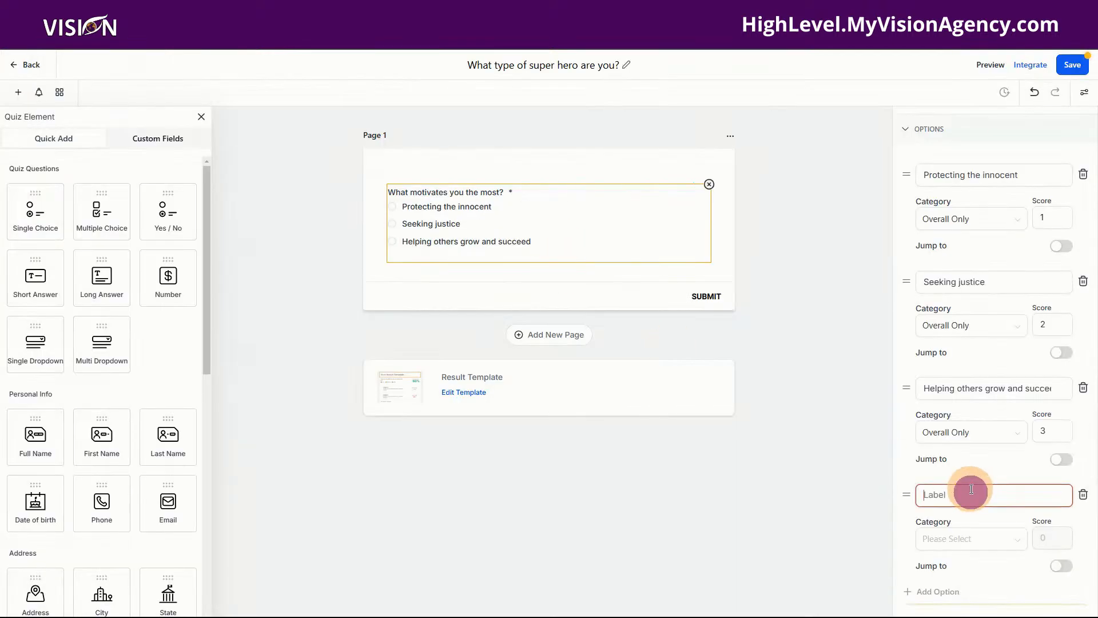
key("ctrl+v")
Assign the "Adventure and excitement" option to the Overall Only category with a score of 4.
left_click(955, 538)
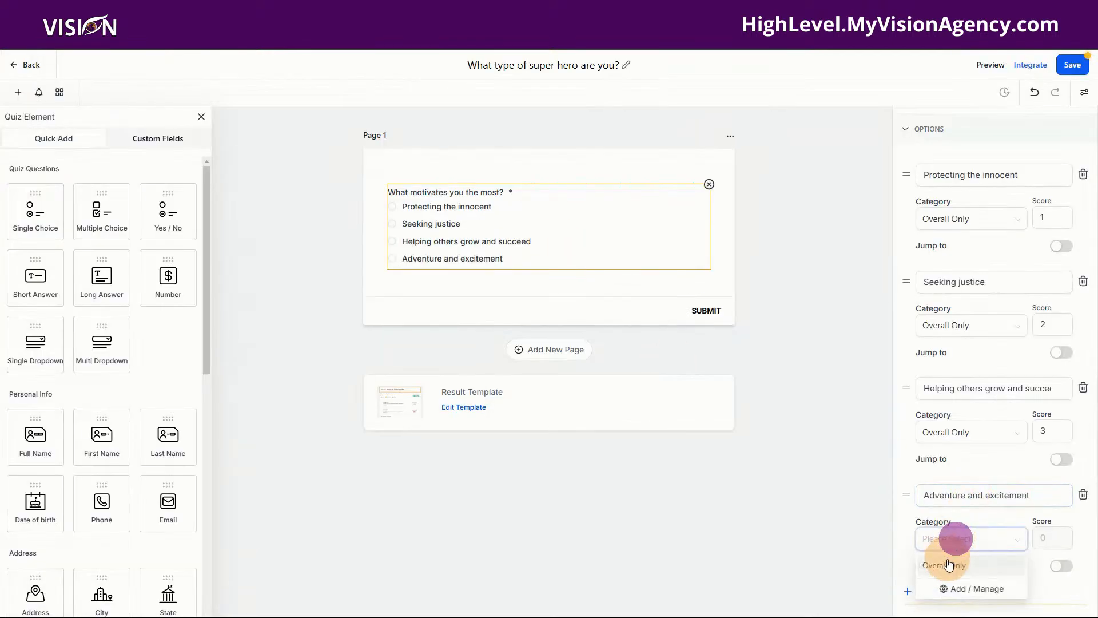
left_click(945, 565)
left_click(1039, 537)
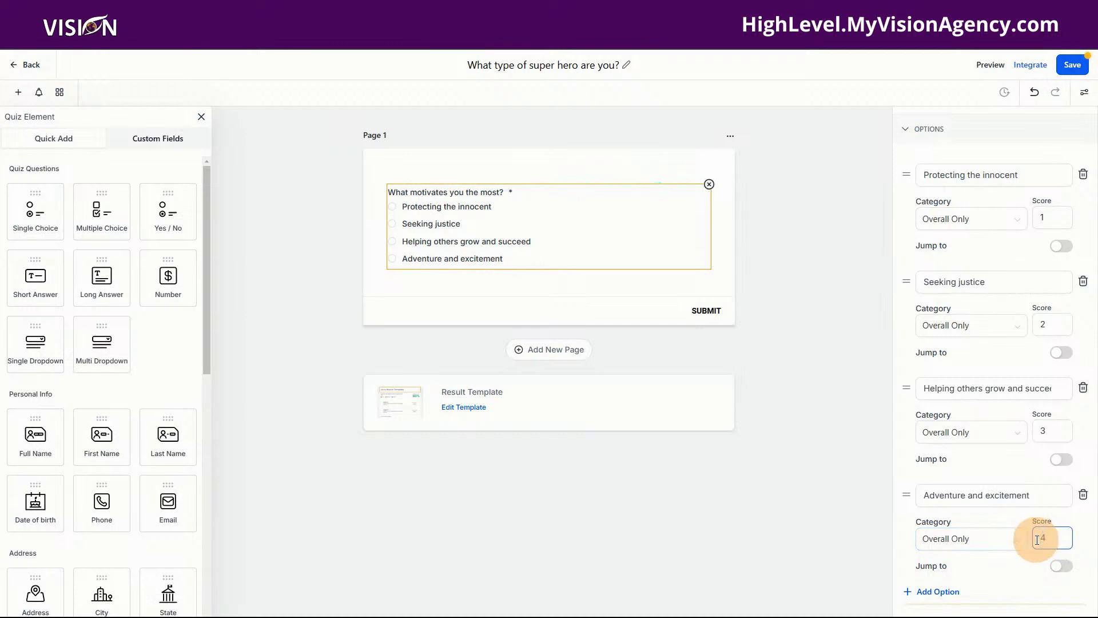
type("4")
Turn on spreading the answer options to columns and set the number of columns to 4.
scroll(973, 543, "down", 2)
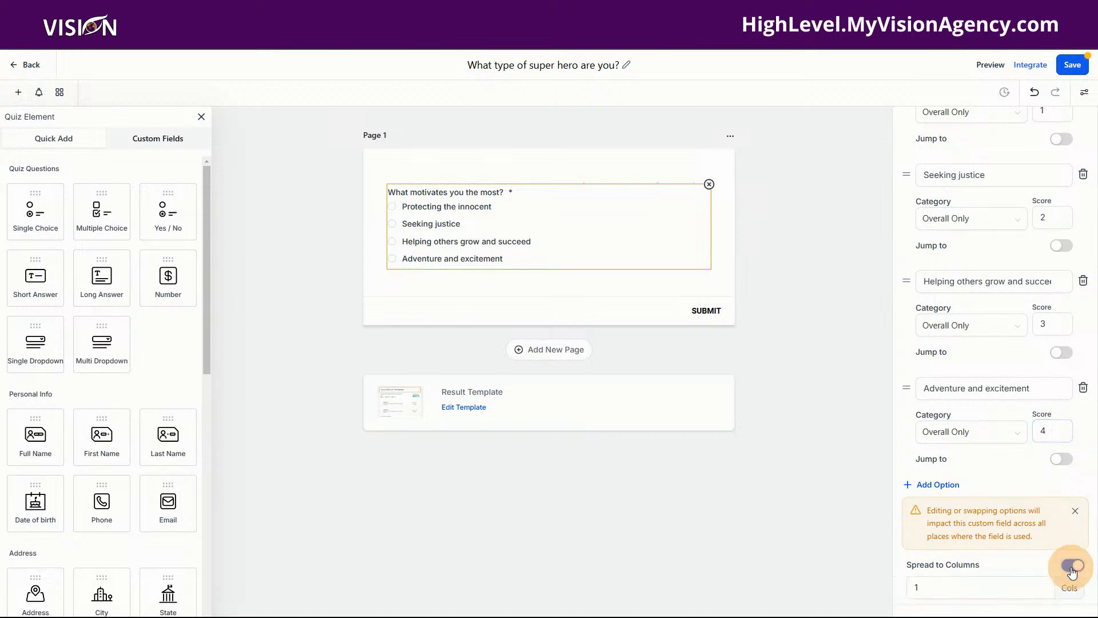
scroll(1027, 565, "down", 1)
left_click(929, 564)
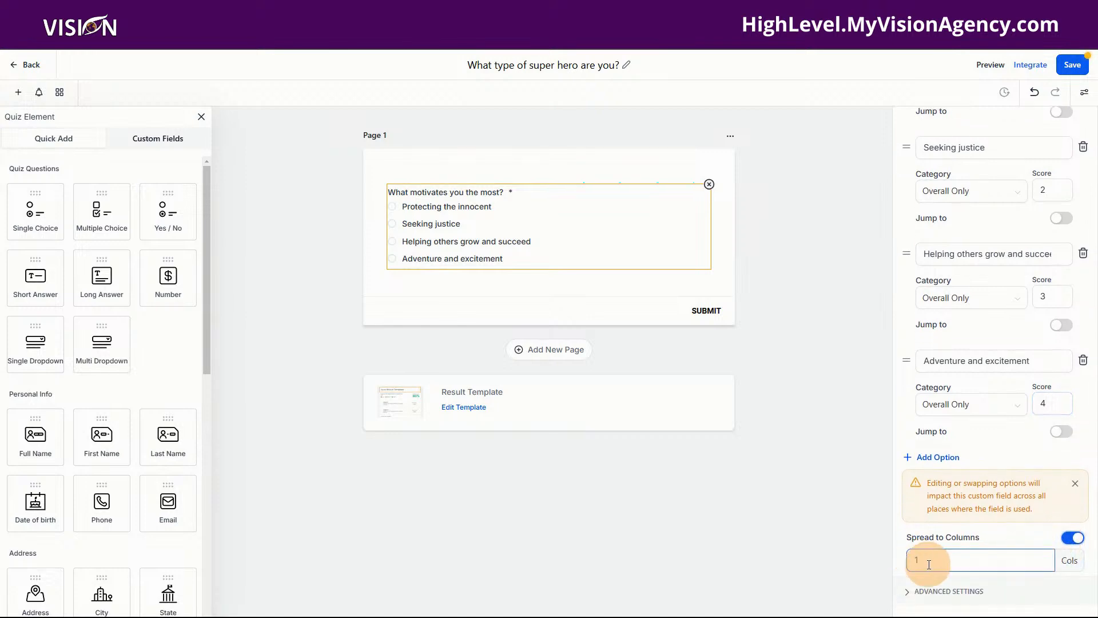
left_click_drag(918, 563, 903, 560)
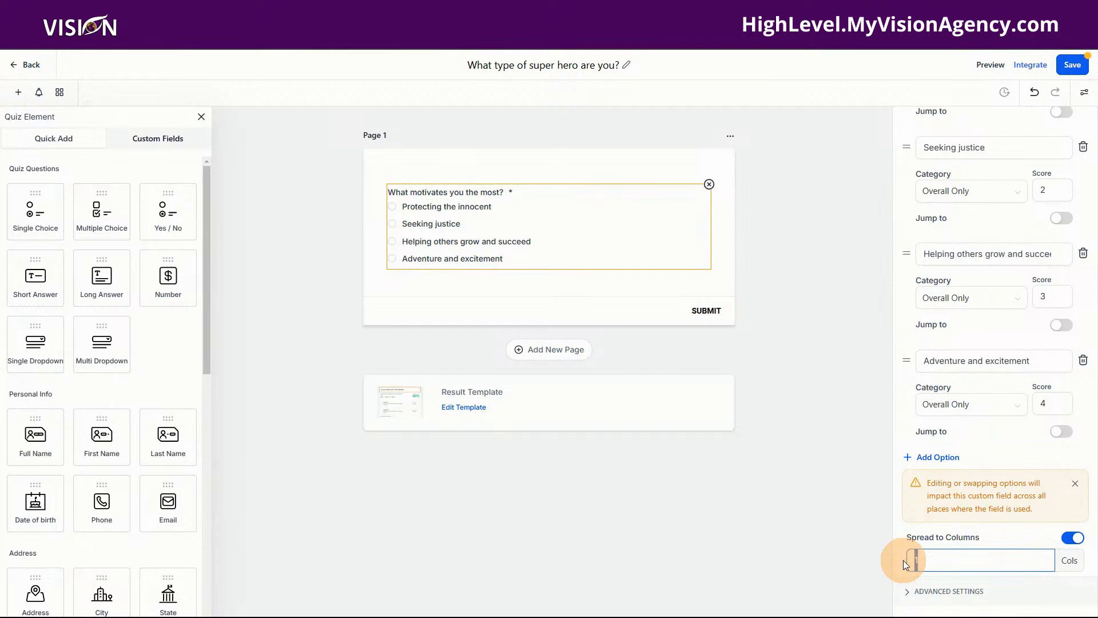
type("4")
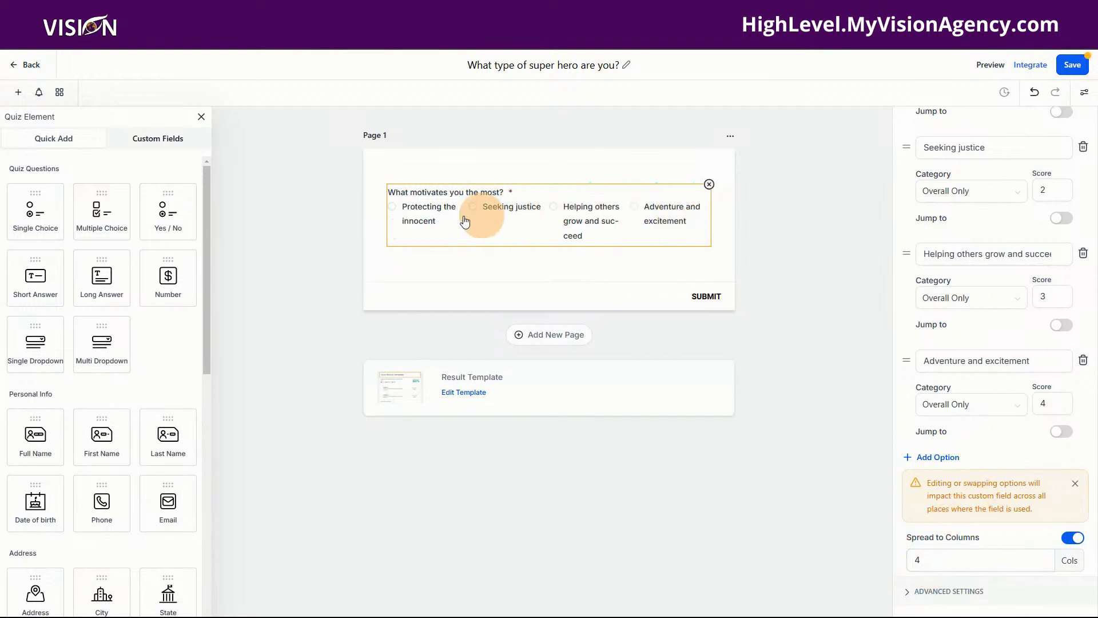
Turn off spreading the answer options to columns and close the question's settings.
left_click(1067, 542)
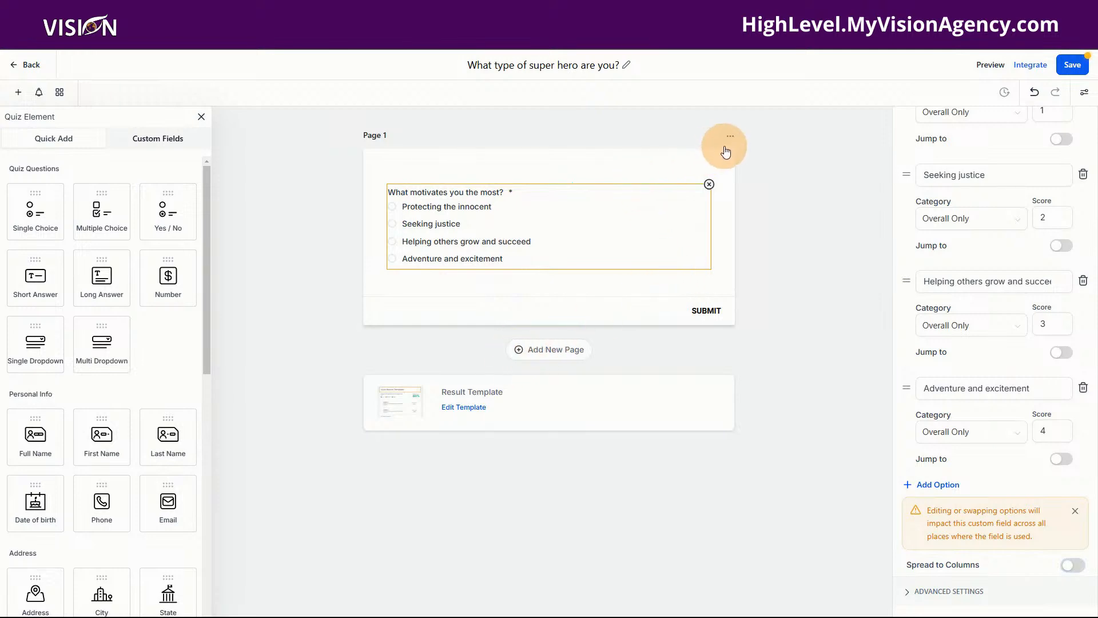
left_click(713, 163)
scroll(944, 260, "up", 5)
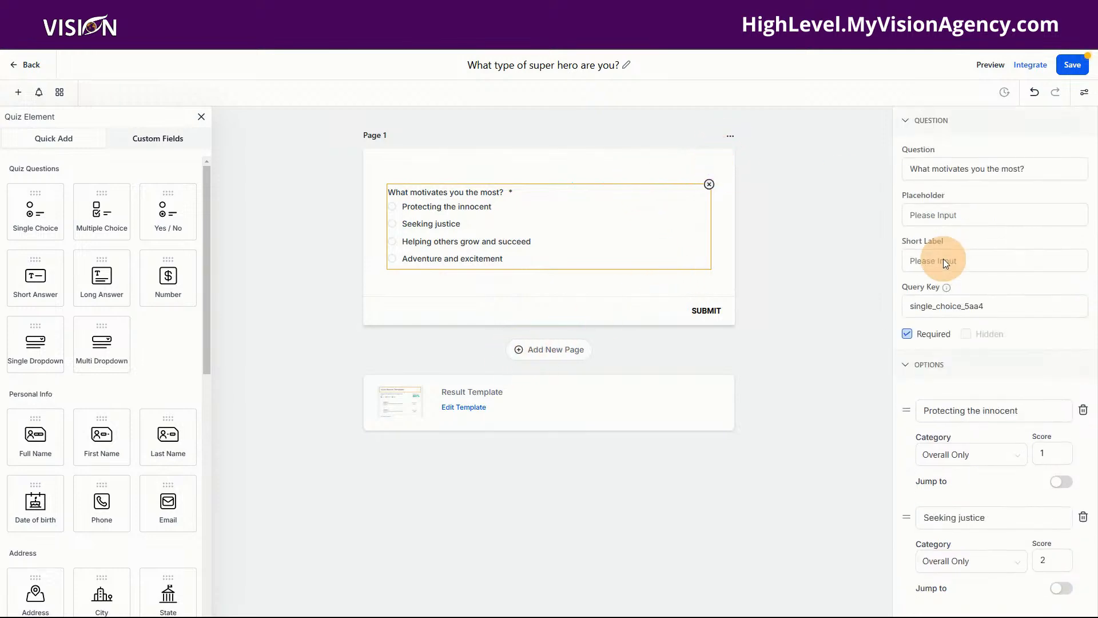
scroll(947, 252, "up", 2)
left_click(907, 122)
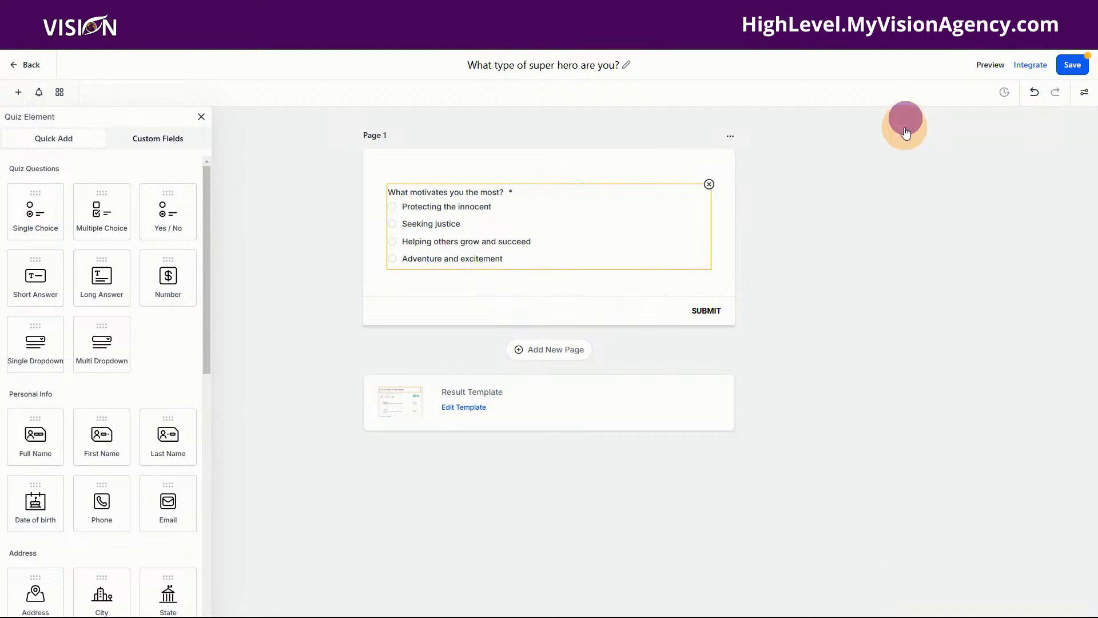
left_click(622, 151)
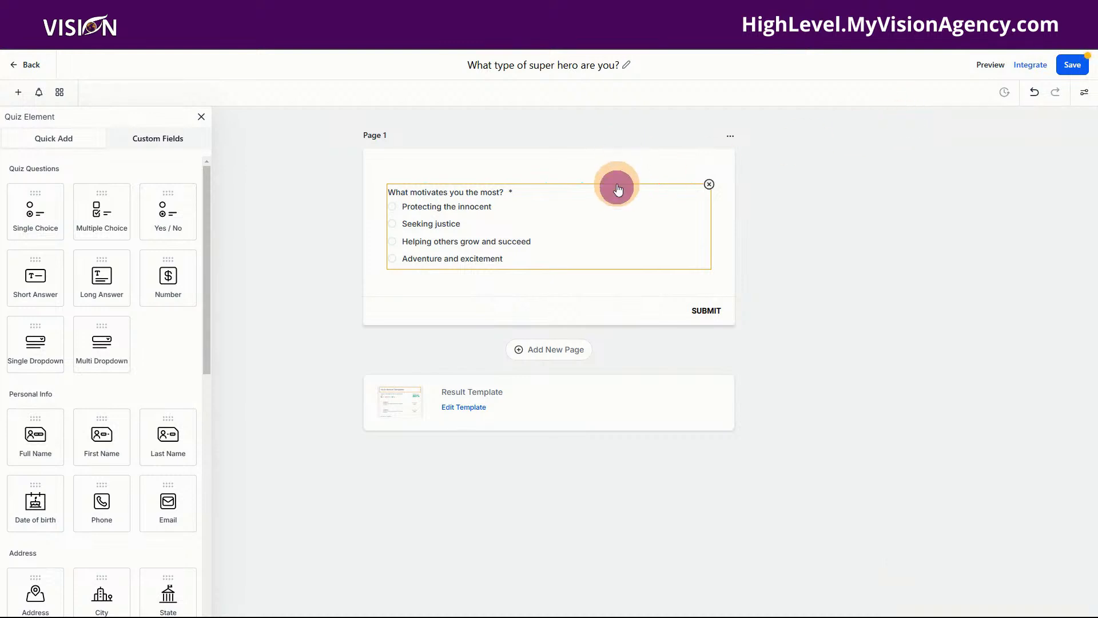
Review the quiz's layout, footer, colors and background styles, and its On Submit option.
left_click(1085, 95)
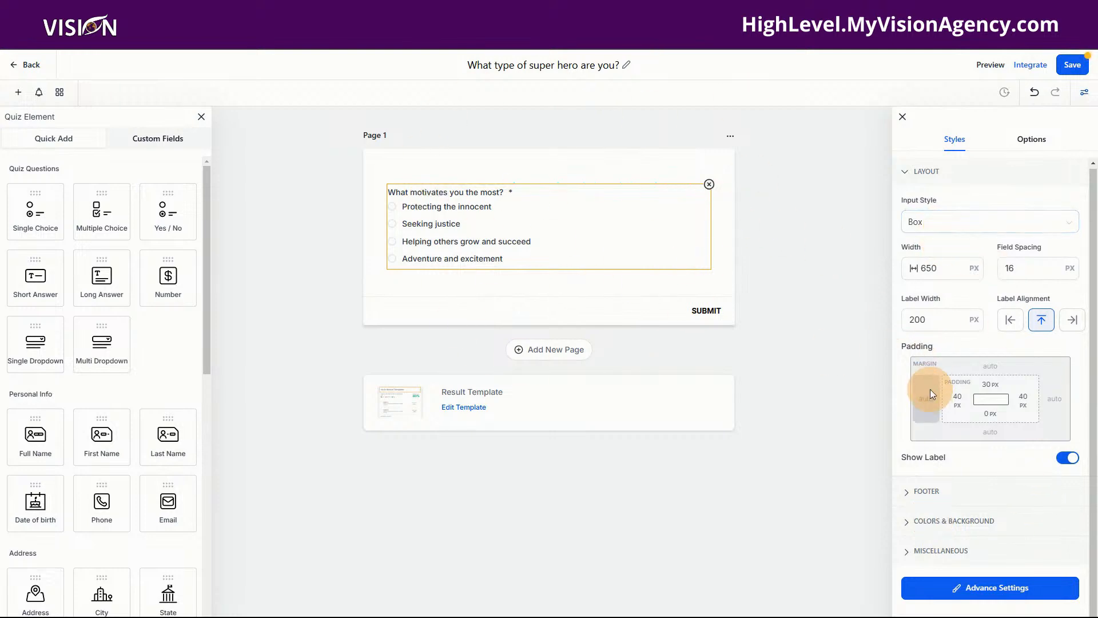
left_click(926, 492)
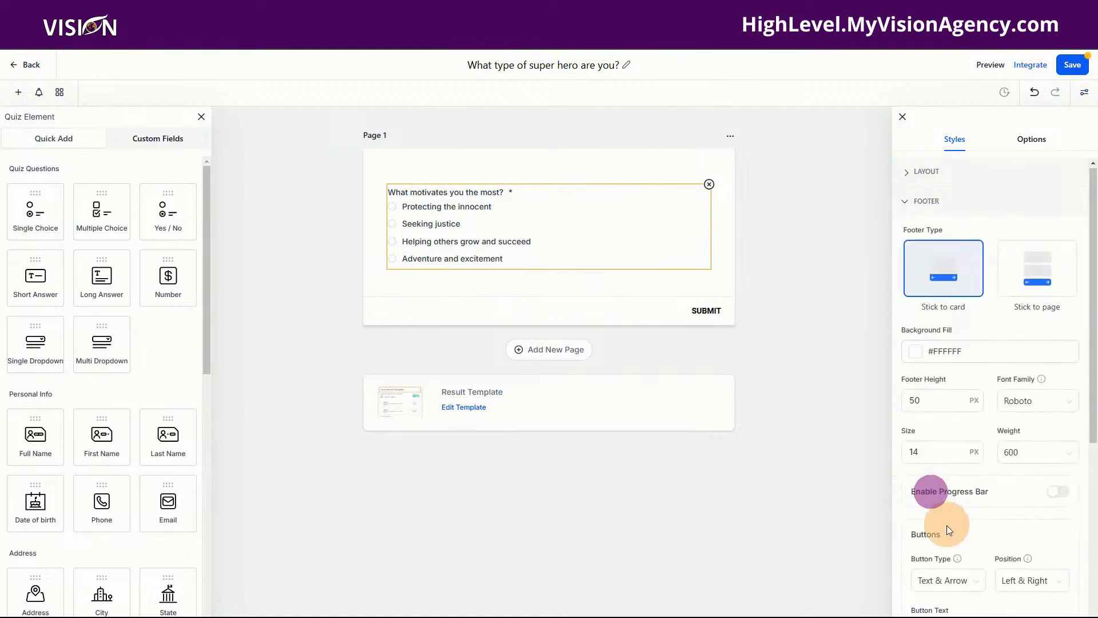
scroll(935, 509, "down", 6)
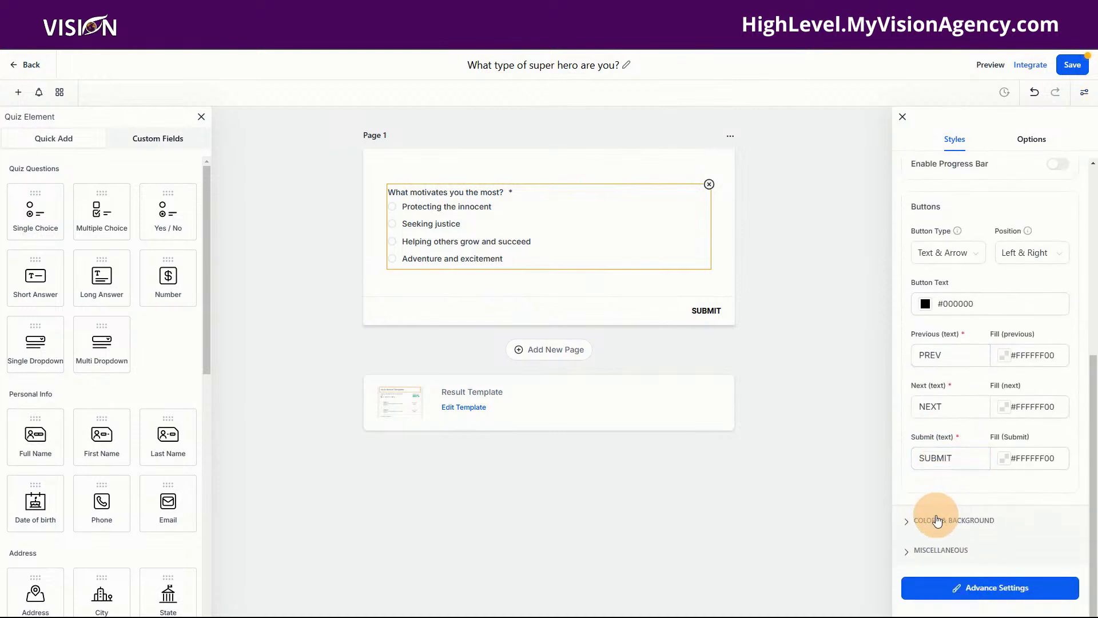
left_click(937, 520)
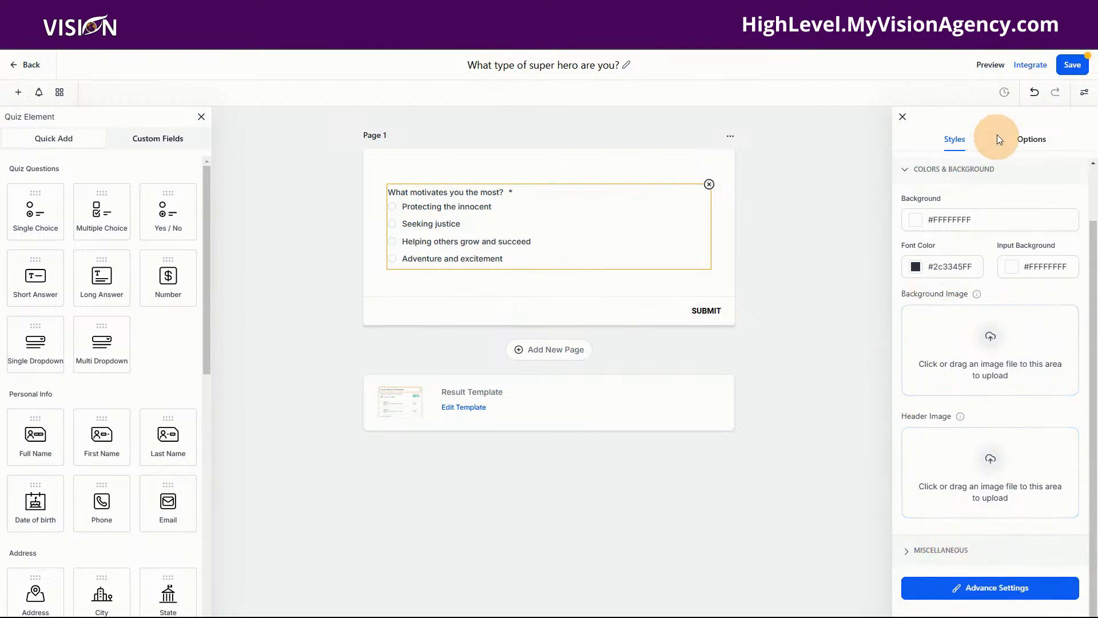
left_click(1028, 137)
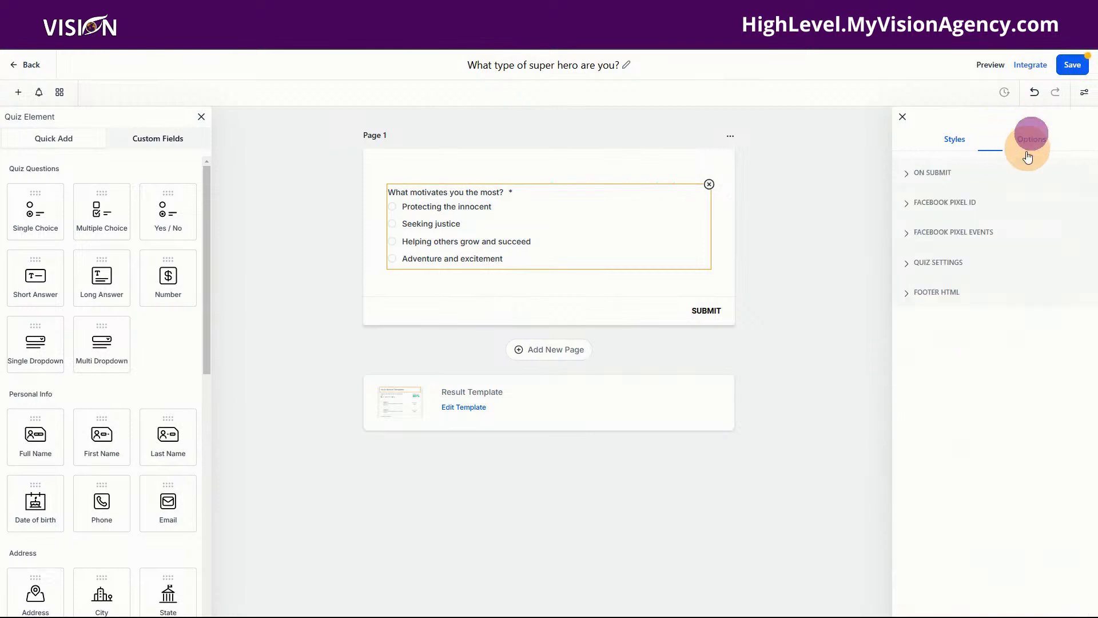
left_click(934, 173)
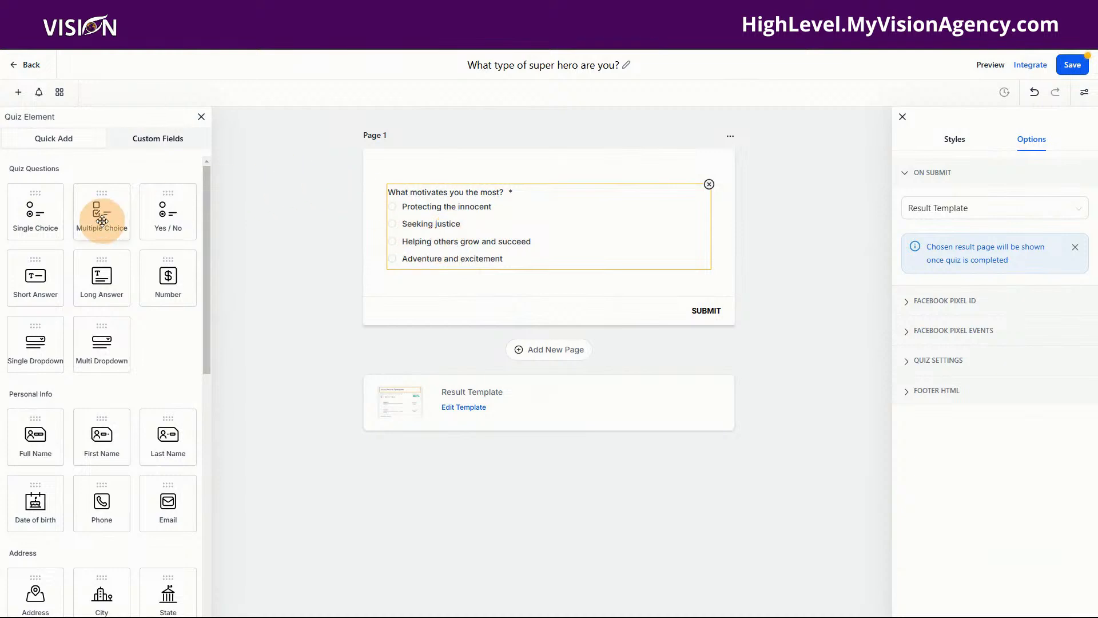
Add a new page to the quiz after page 1.
left_click_drag(115, 213, 551, 349)
left_click(552, 349)
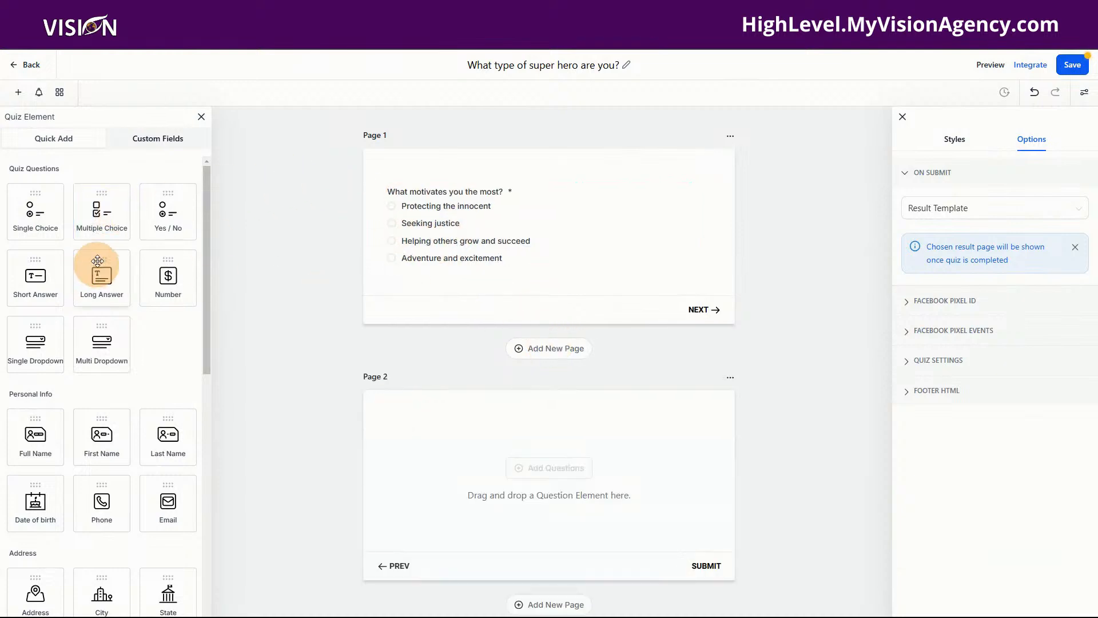
Try out a Multiple Choice question on page 2, open its settings, and remove it again.
left_click_drag(101, 213, 527, 472)
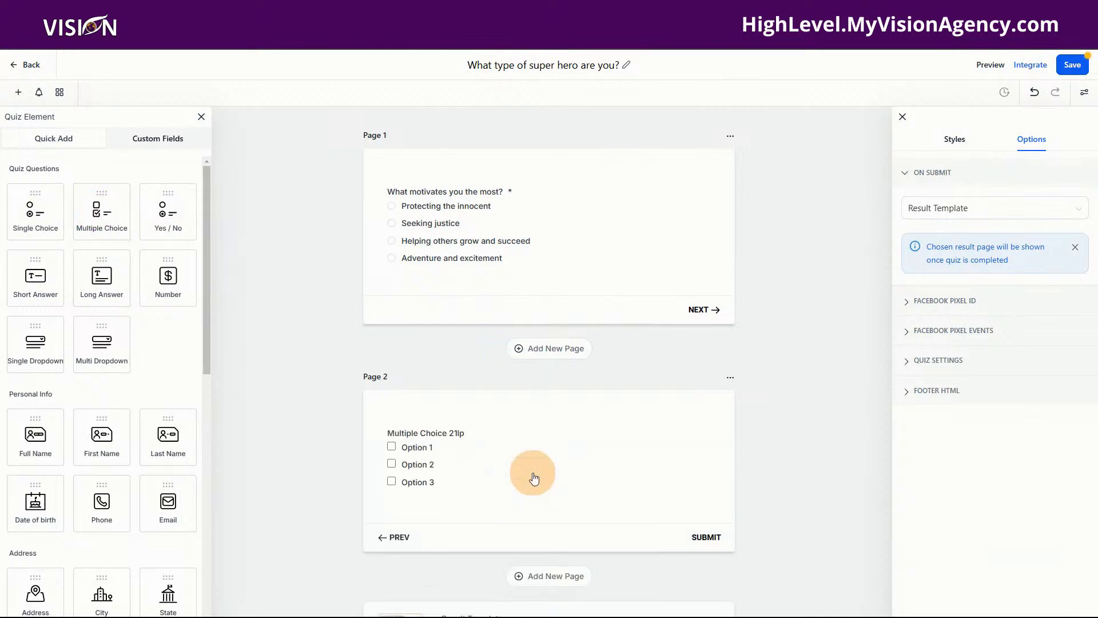
left_click(393, 453)
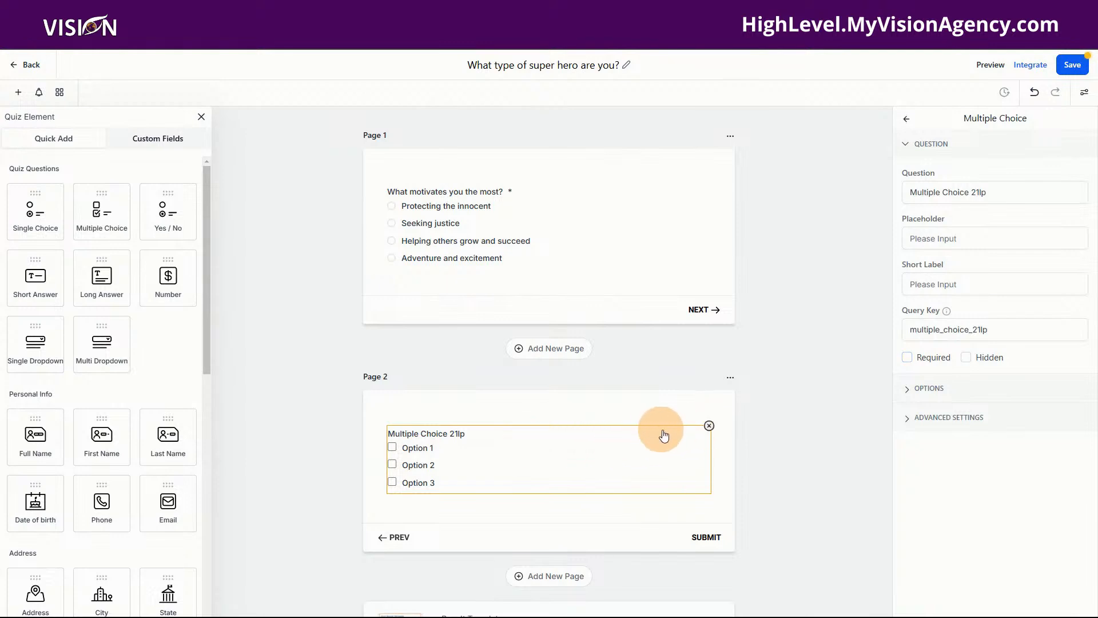
left_click(709, 426)
Try out a Yes / No question on page 2, open its settings, and remove it again.
left_click_drag(172, 219, 556, 490)
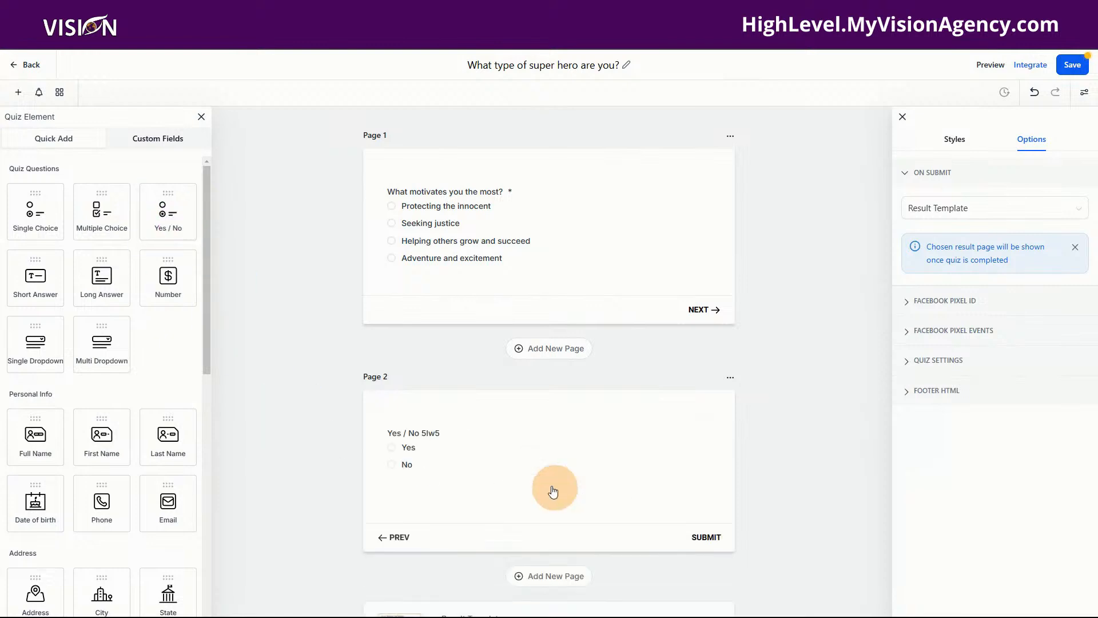
left_click_drag(35, 247, 35, 274)
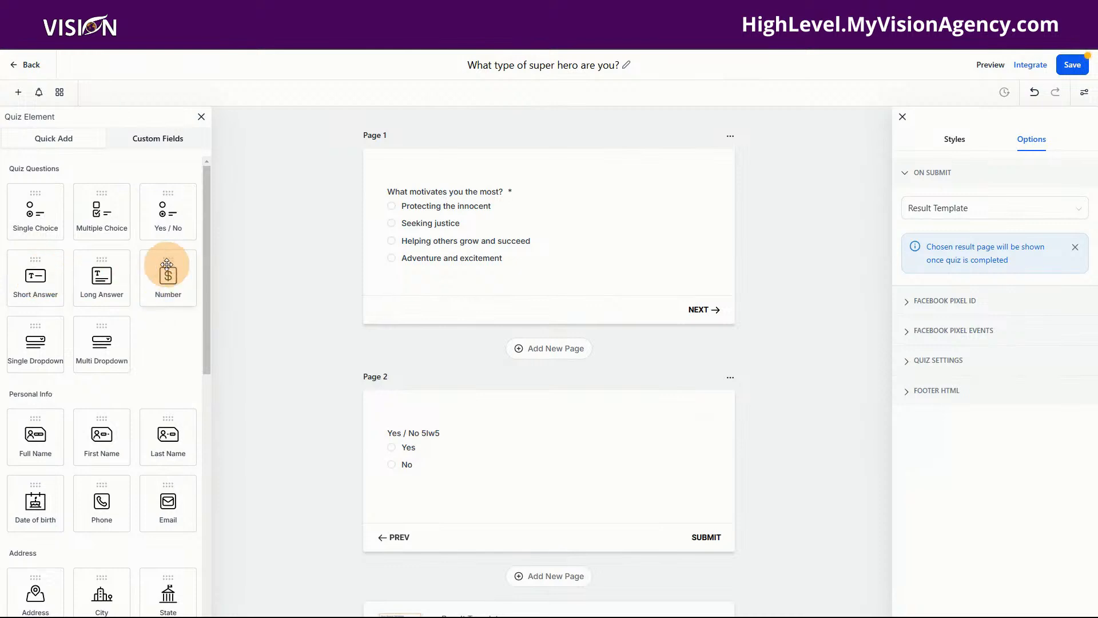
left_click(502, 456)
left_click(488, 444)
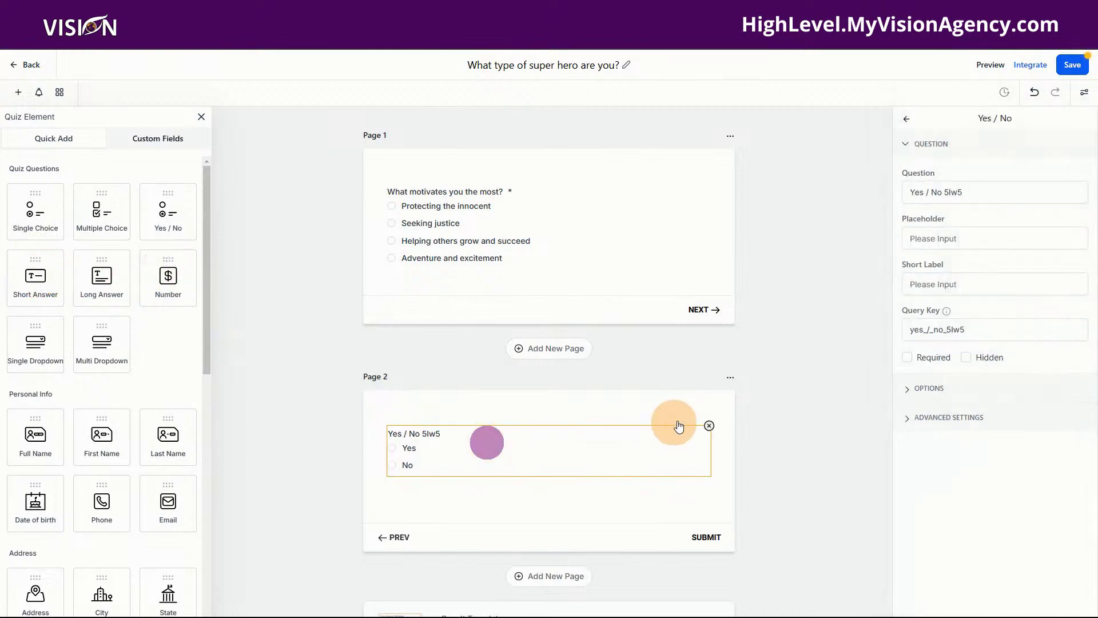
left_click(710, 427)
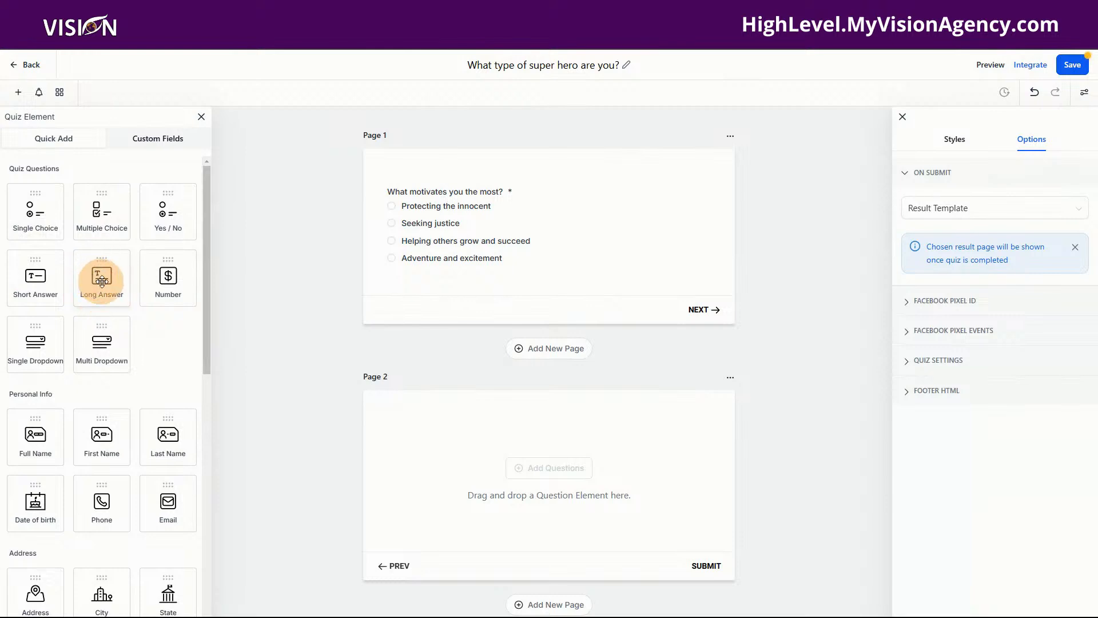
Try out a Number question on page 2, open its settings, and remove it again.
left_click_drag(167, 277, 539, 459)
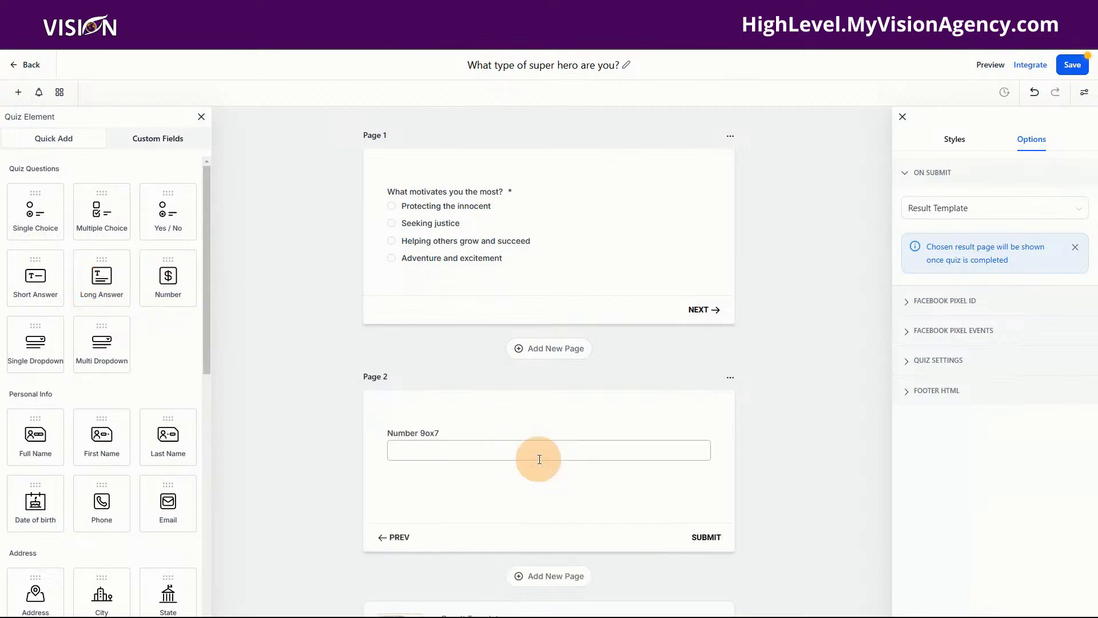
left_click(479, 446)
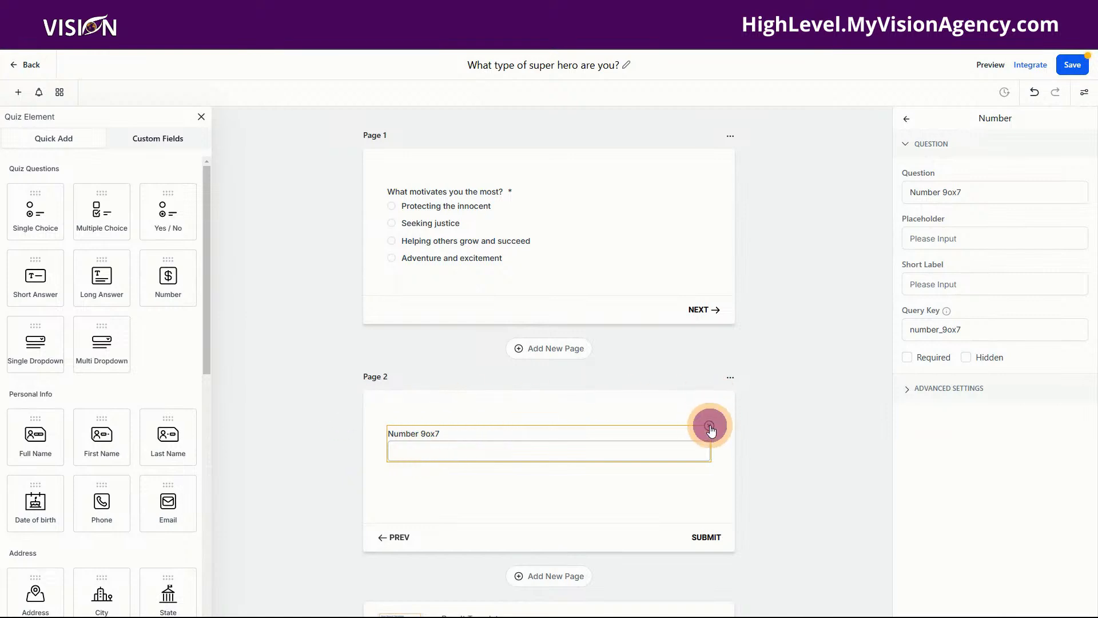
left_click(711, 430)
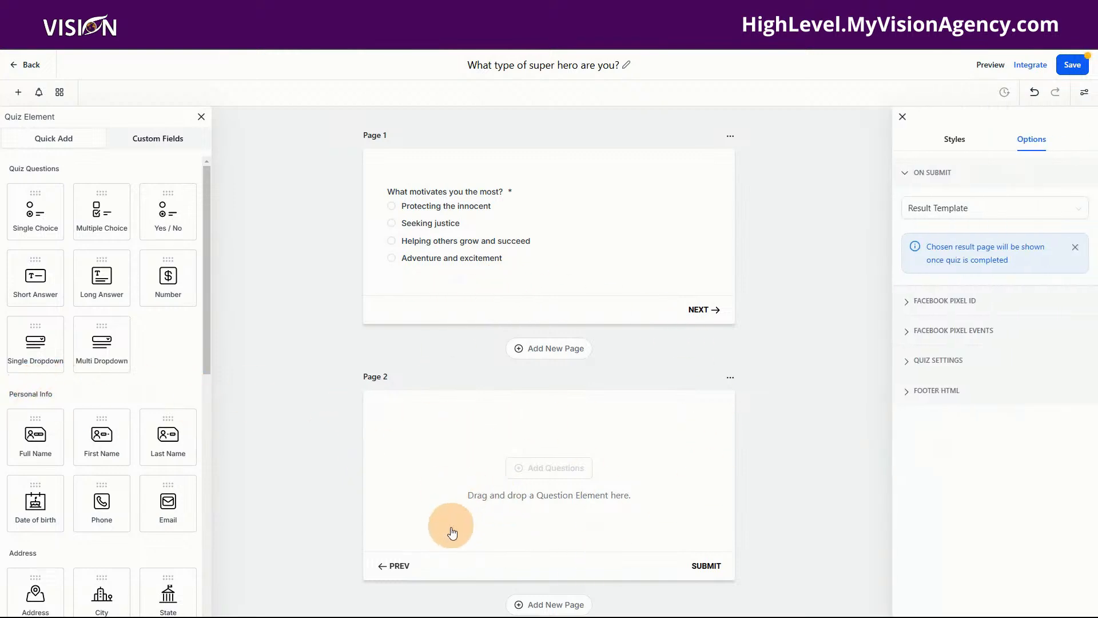
Switch to ChatGPT and read through the remaining superhero quiz questions with their answers and points.
scroll(522, 515, "down", 3)
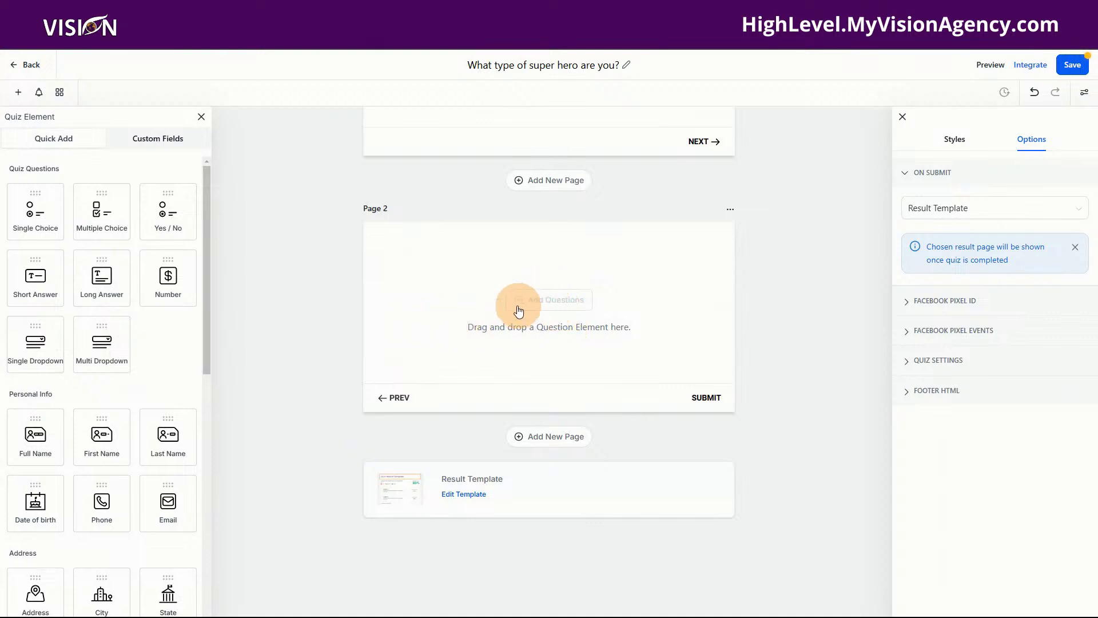
scroll(543, 291, "up", 3)
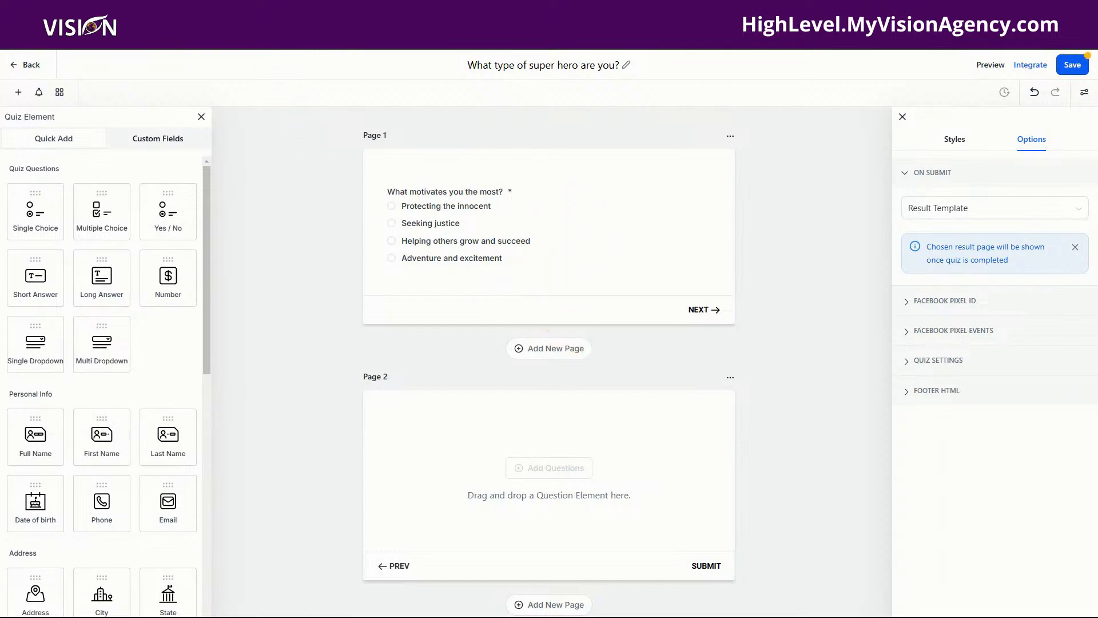
left_click(288, 12)
scroll(592, 259, "down", 3)
scroll(592, 259, "down", 7)
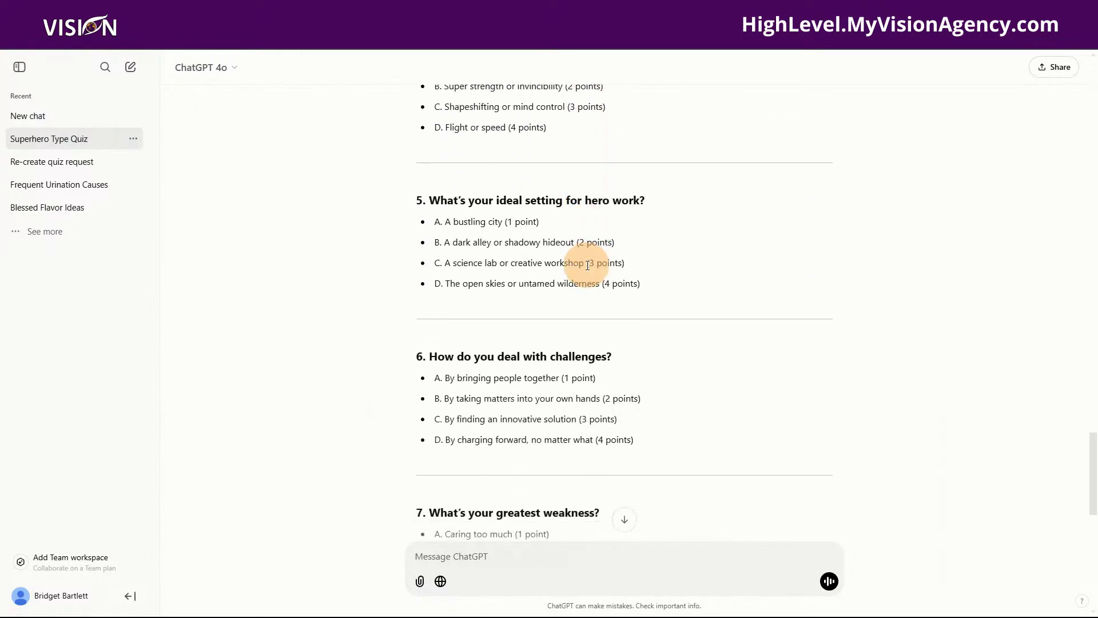
scroll(588, 263, "down", 5)
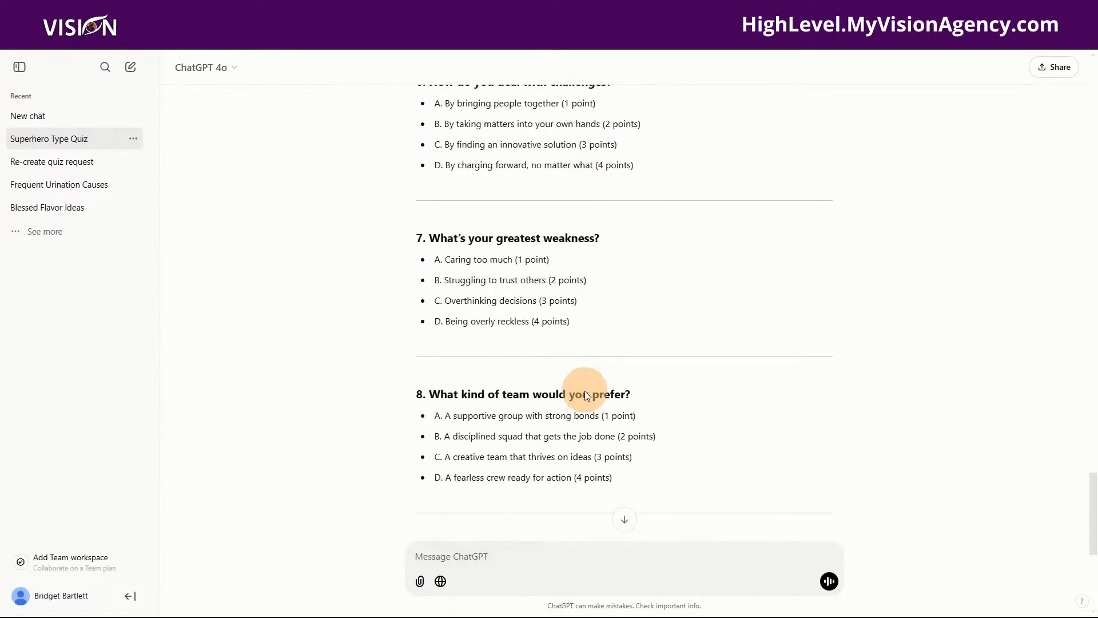
scroll(586, 386, "down", 2)
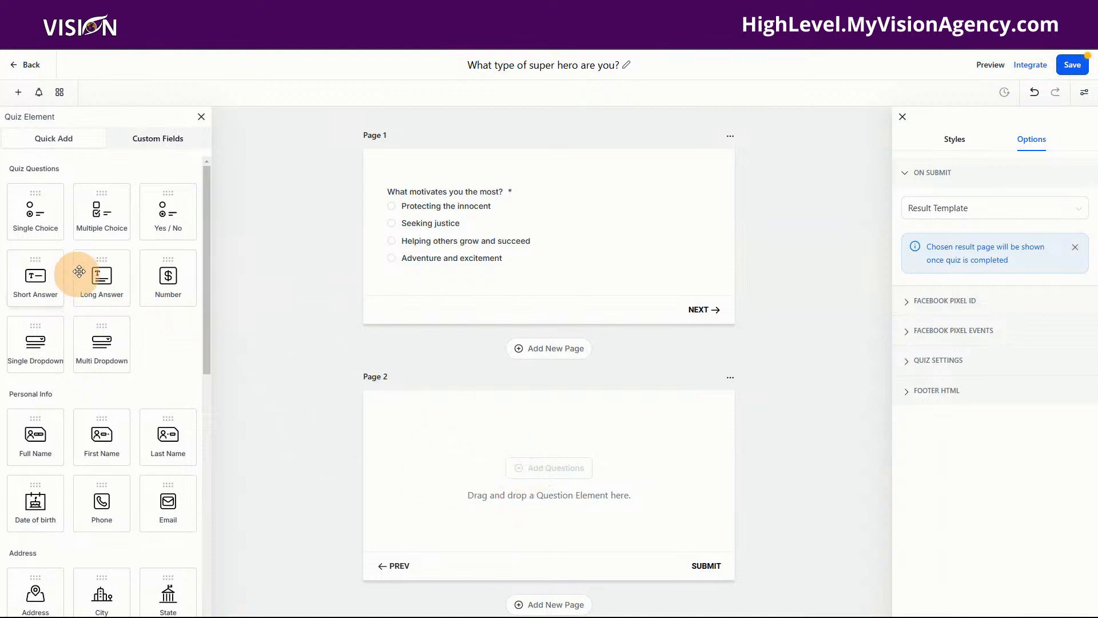
Add First Name and Last Name fields to page 2 of the quiz and make First Name required.
scroll(122, 392, "down", 3)
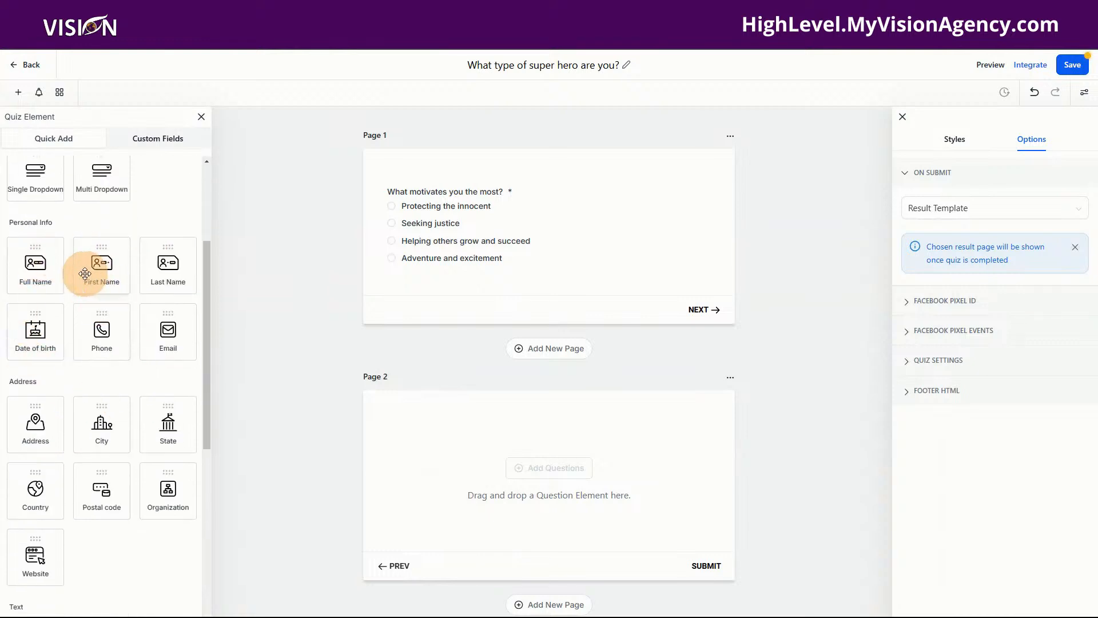
left_click_drag(92, 268, 483, 472)
left_click_drag(166, 262, 477, 498)
left_click(416, 446)
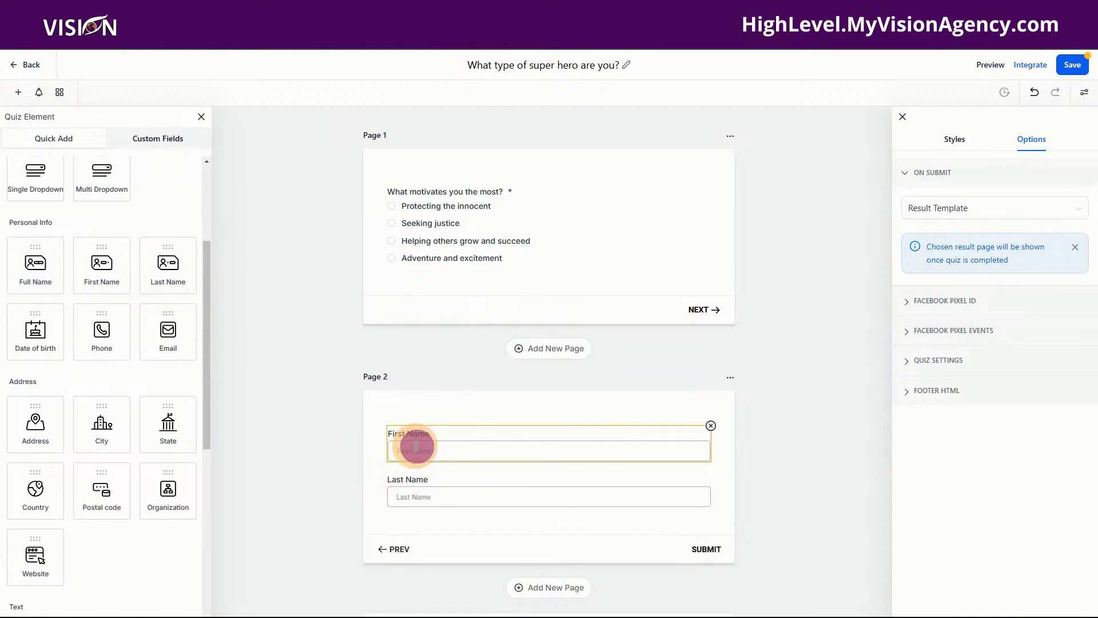
left_click(907, 357)
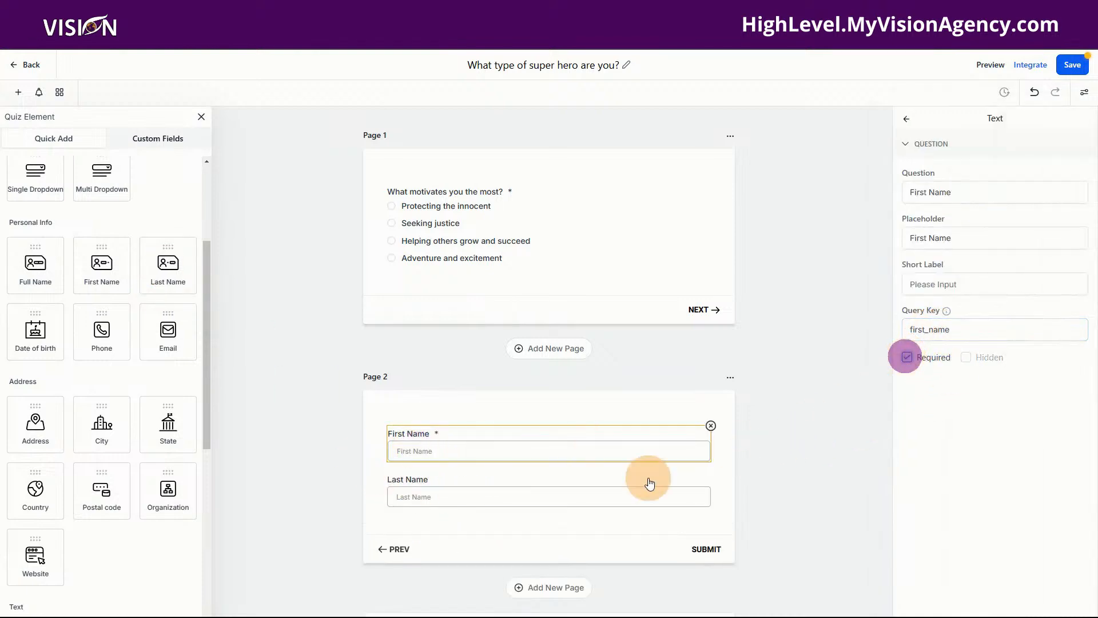
left_click(585, 488)
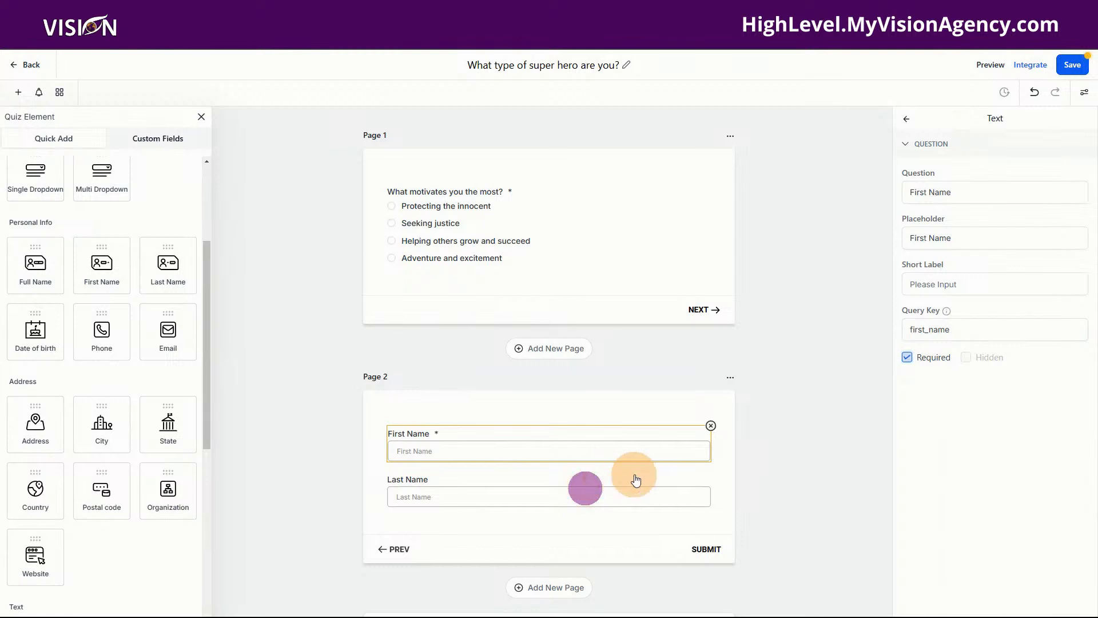
Add a third page to the quiz and place an Email field on it.
left_click(547, 587)
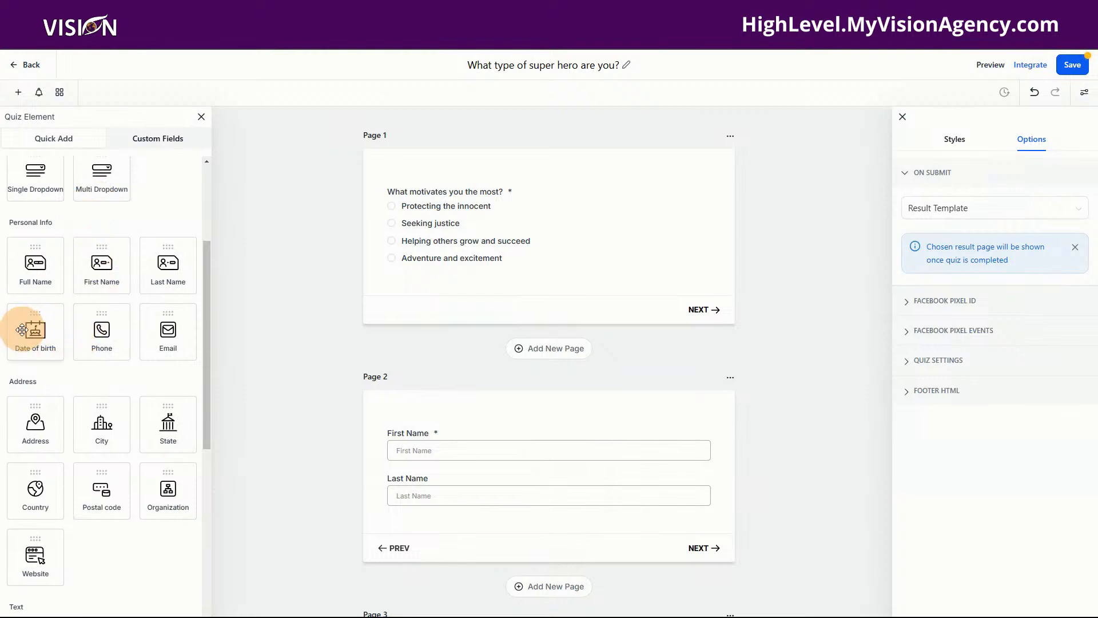
left_click_drag(163, 334, 510, 568)
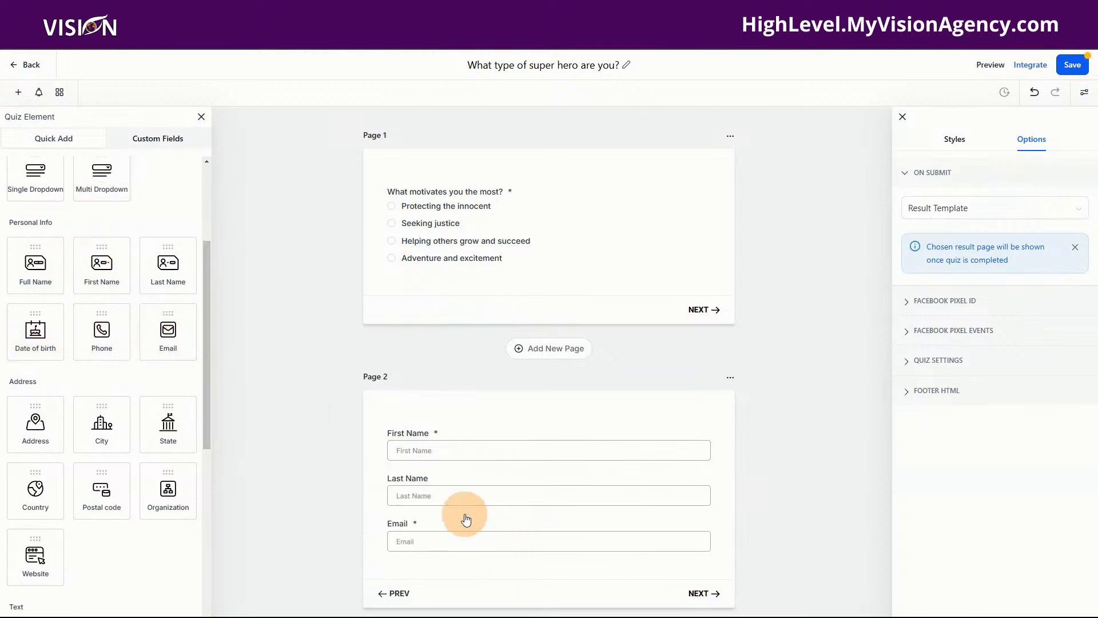
scroll(479, 485, "down", 5)
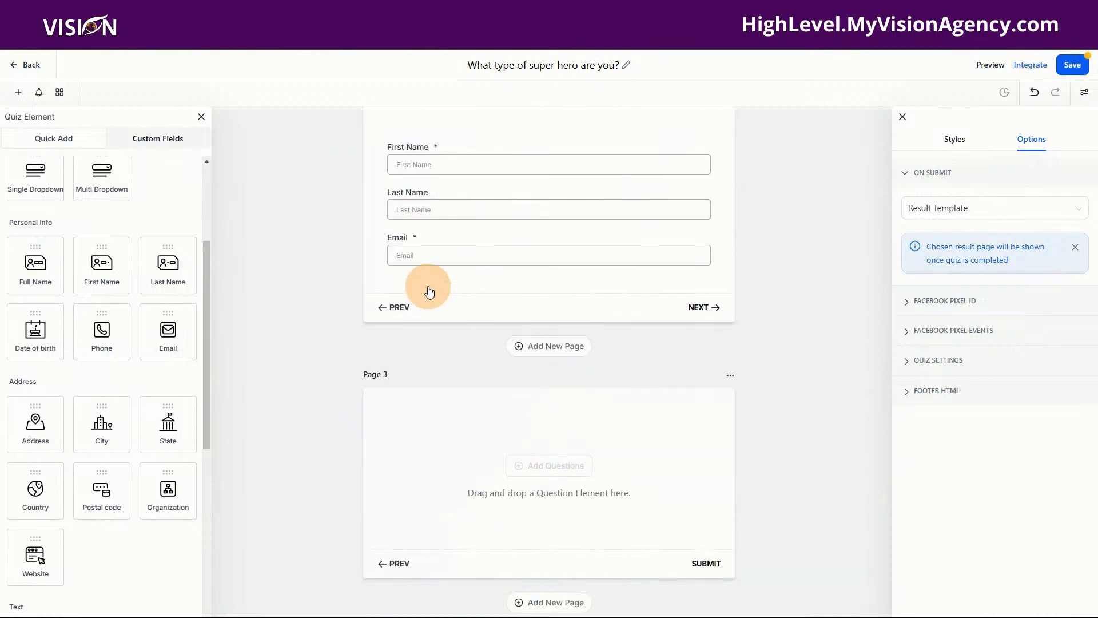
left_click(422, 249)
left_click_drag(424, 249, 412, 446)
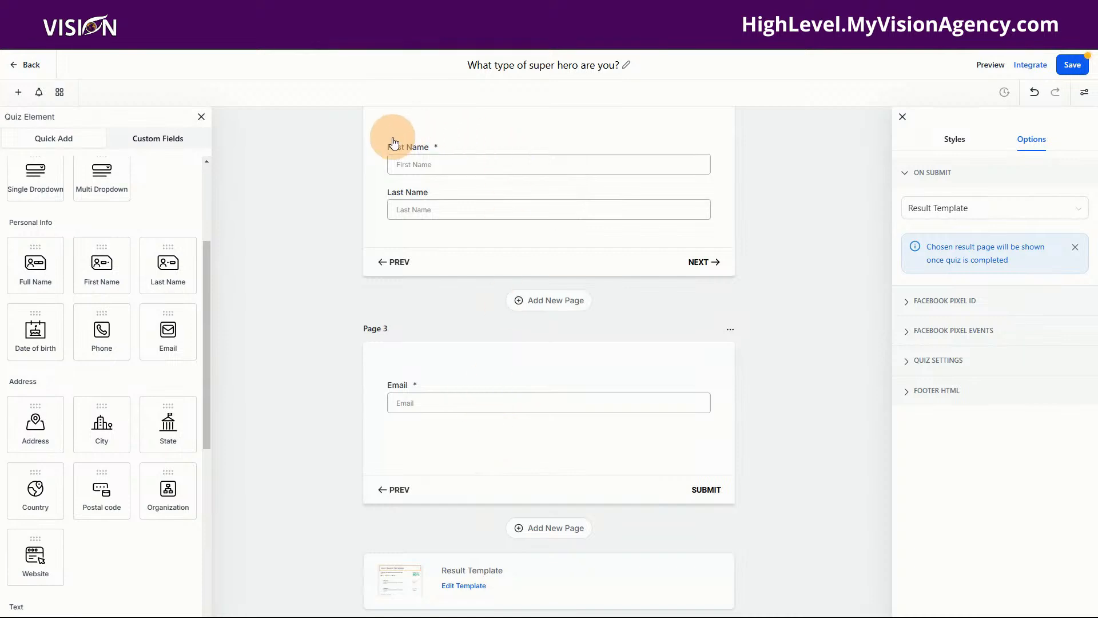
Remove the Last Name field from page 2.
left_click(445, 187)
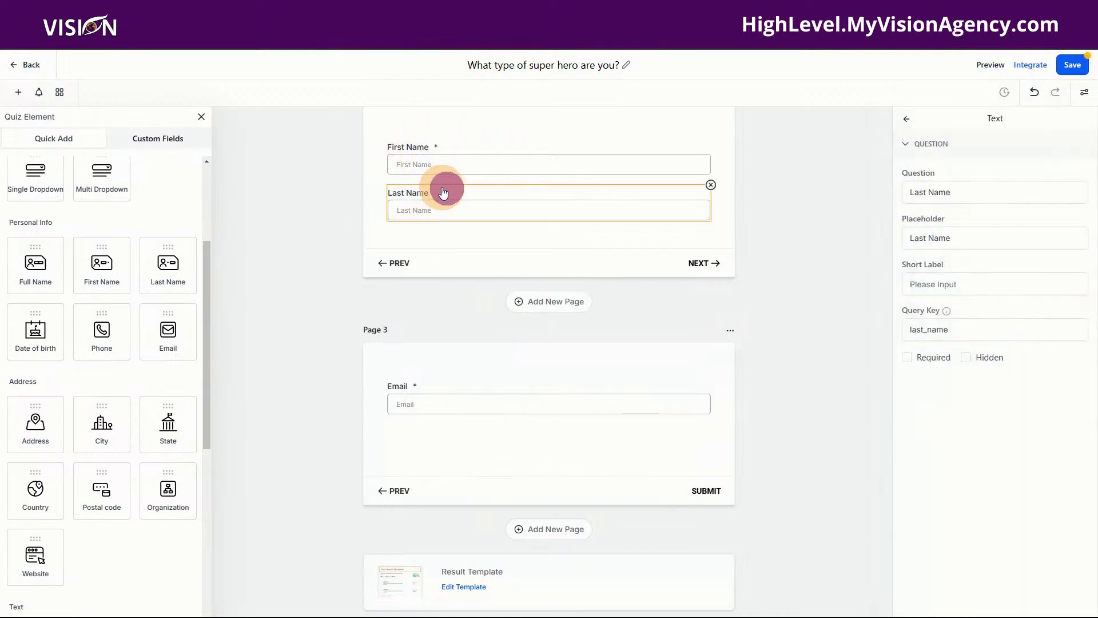
left_click(711, 185)
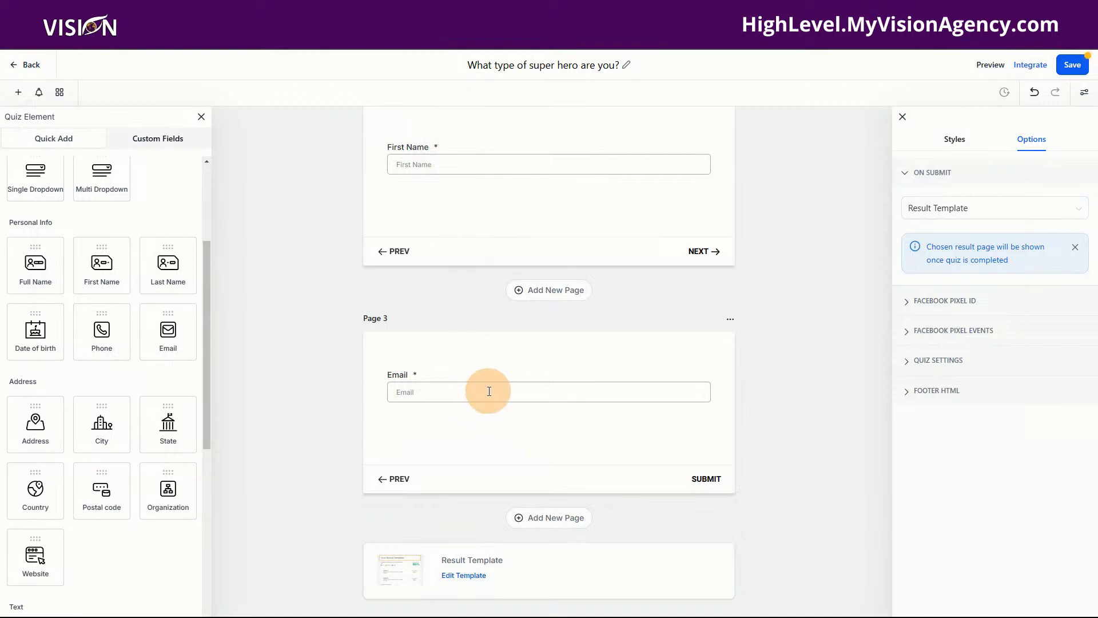
Open the quiz's result template for editing and show the business name in its header.
scroll(489, 393, "up", 2)
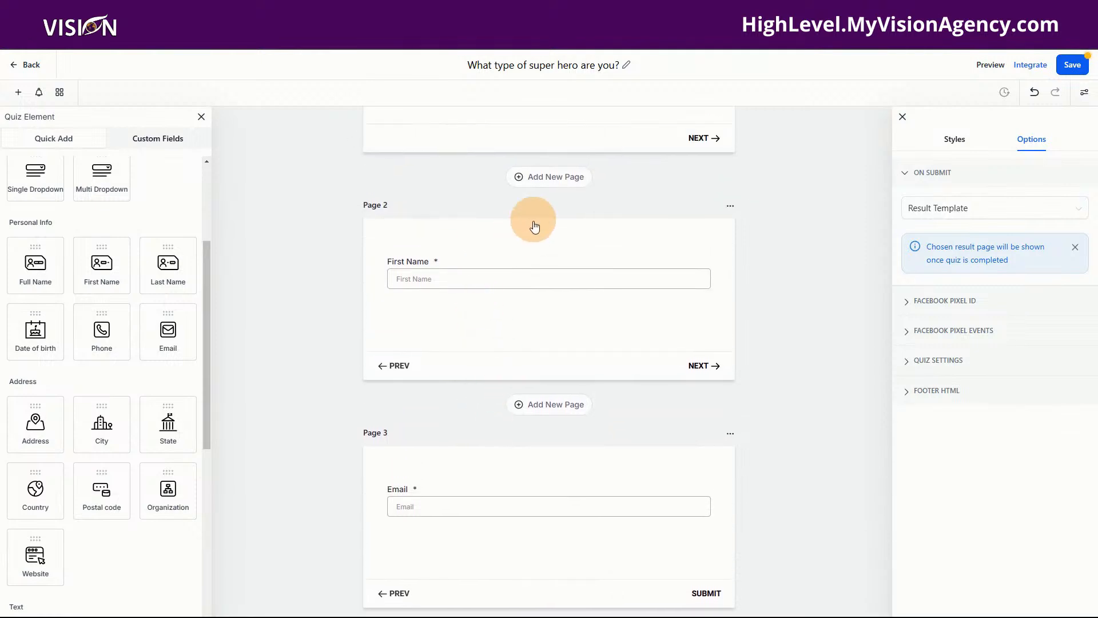
scroll(524, 316, "down", 3)
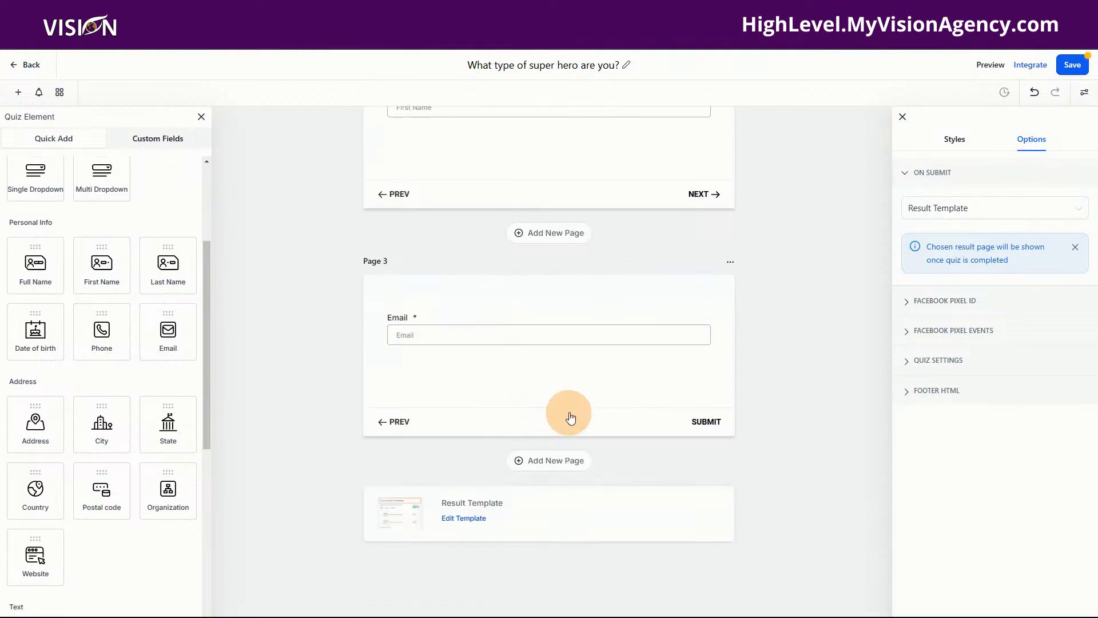
scroll(549, 286, "up", 1)
scroll(548, 257, "up", 2)
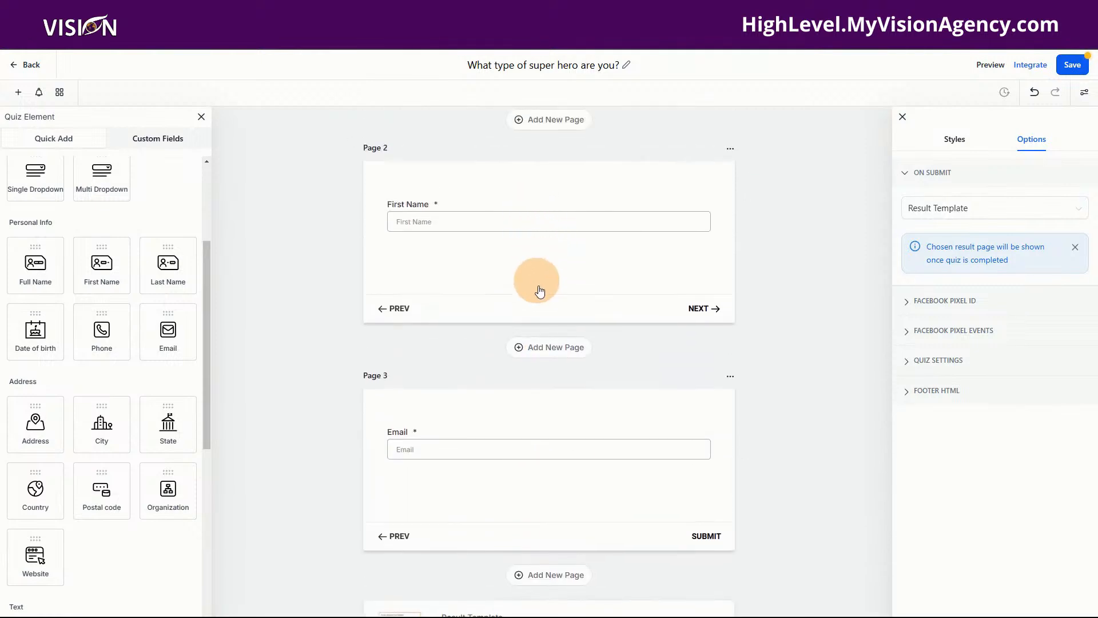
scroll(589, 467, "down", 2)
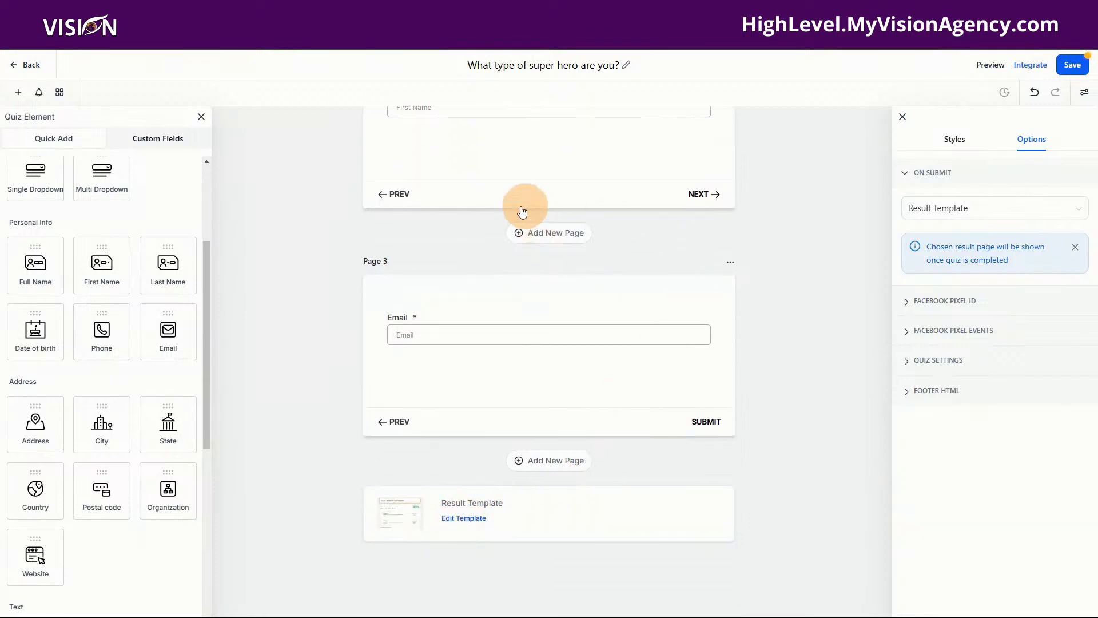
left_click(472, 520)
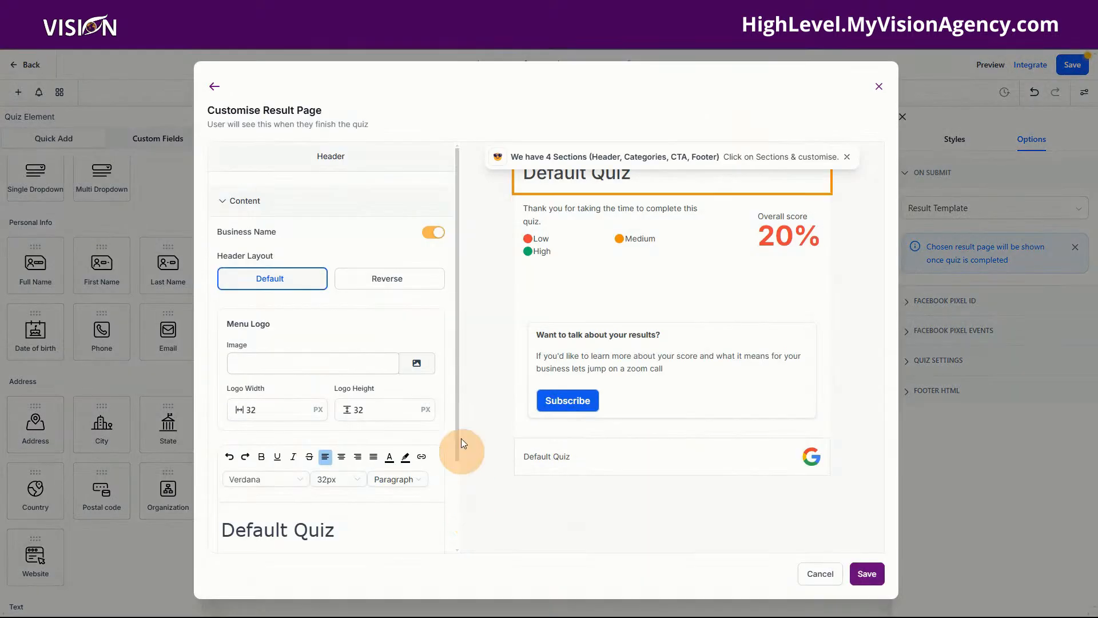
left_click(429, 235)
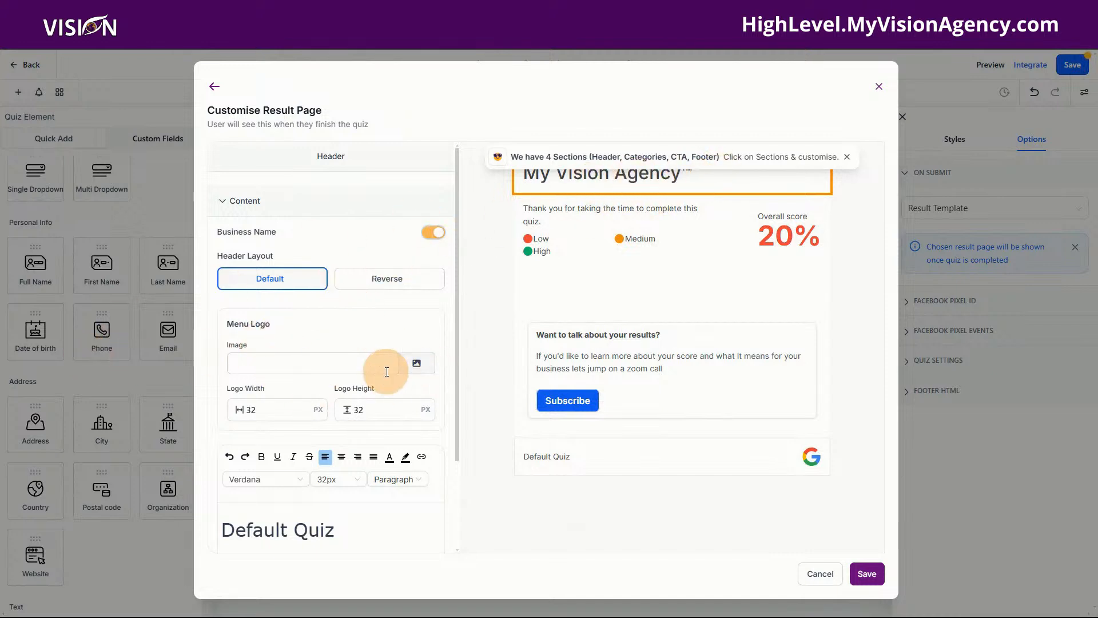
Replace the result page's header text with "This is a quiz".
scroll(301, 441, "down", 2)
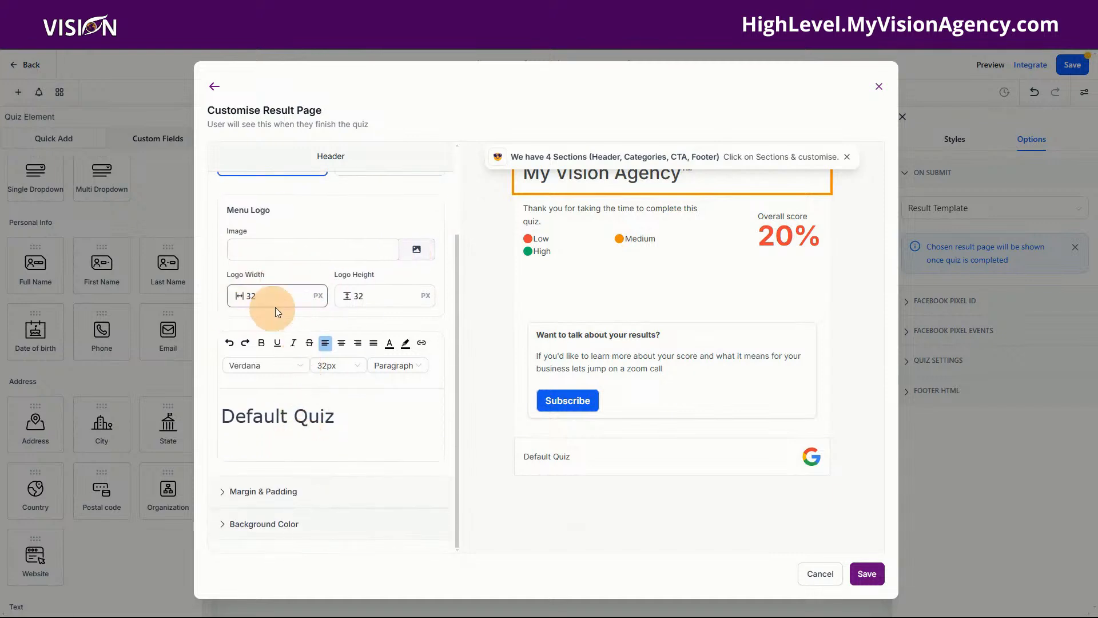
left_click(414, 295)
left_click(232, 404)
left_click_drag(335, 416, 218, 422)
type("THis is")
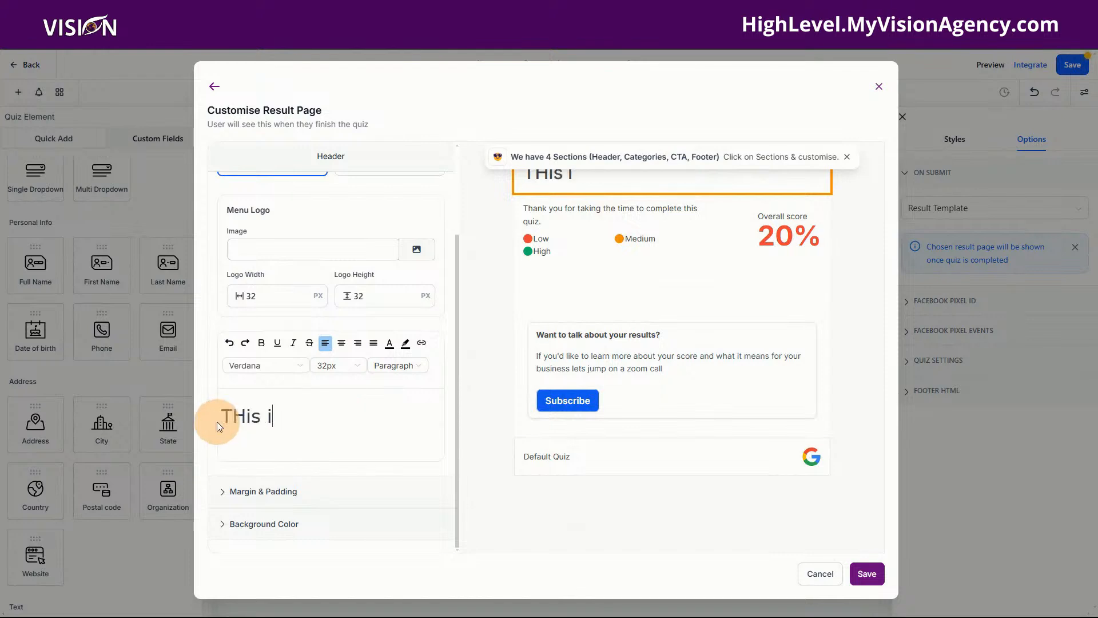
key("BackSpace")
key("BackSpace")
key("BackSpace")
key("BackSpace")
key("BackSpace")
type("his ia")
key("BackSpace")
type("s a quiz")
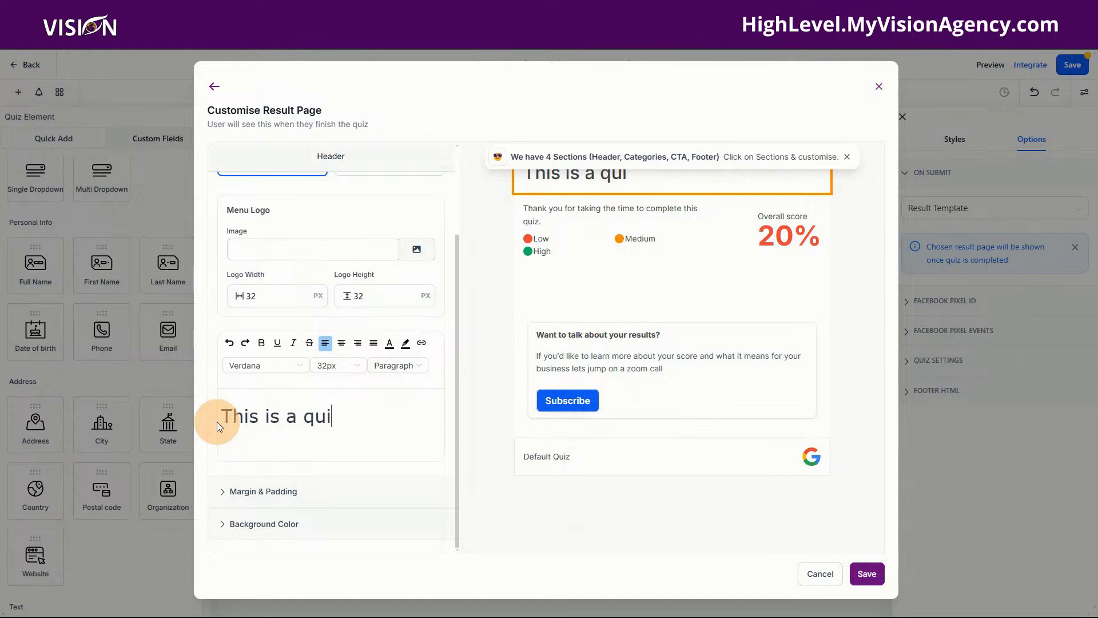
Look through the result page header's margin, padding, background color and content settings.
left_click(268, 504)
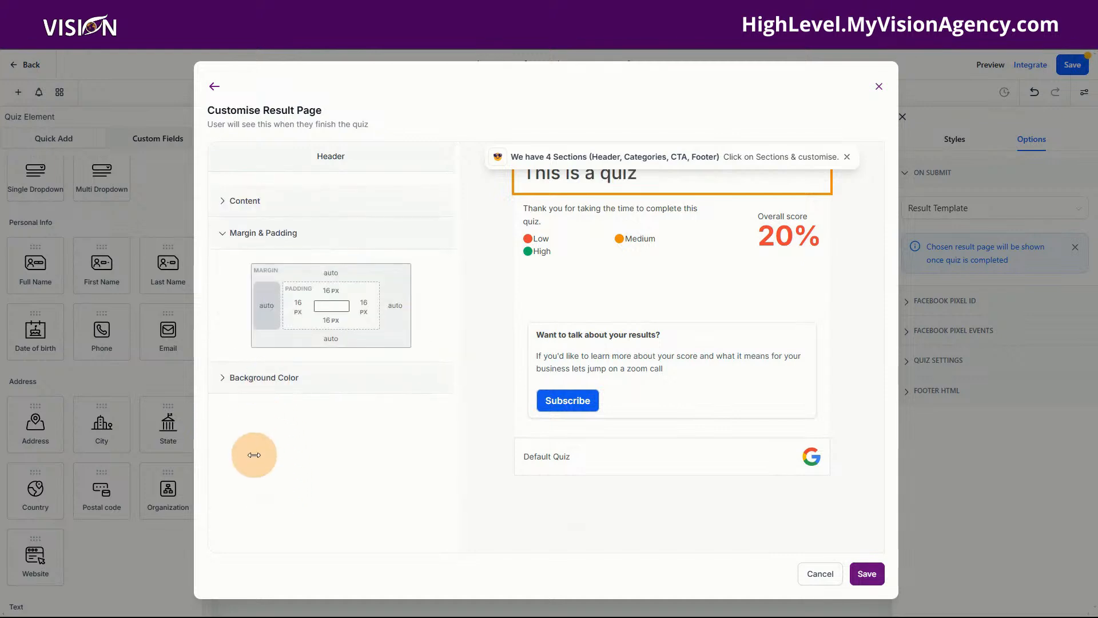
left_click(293, 387)
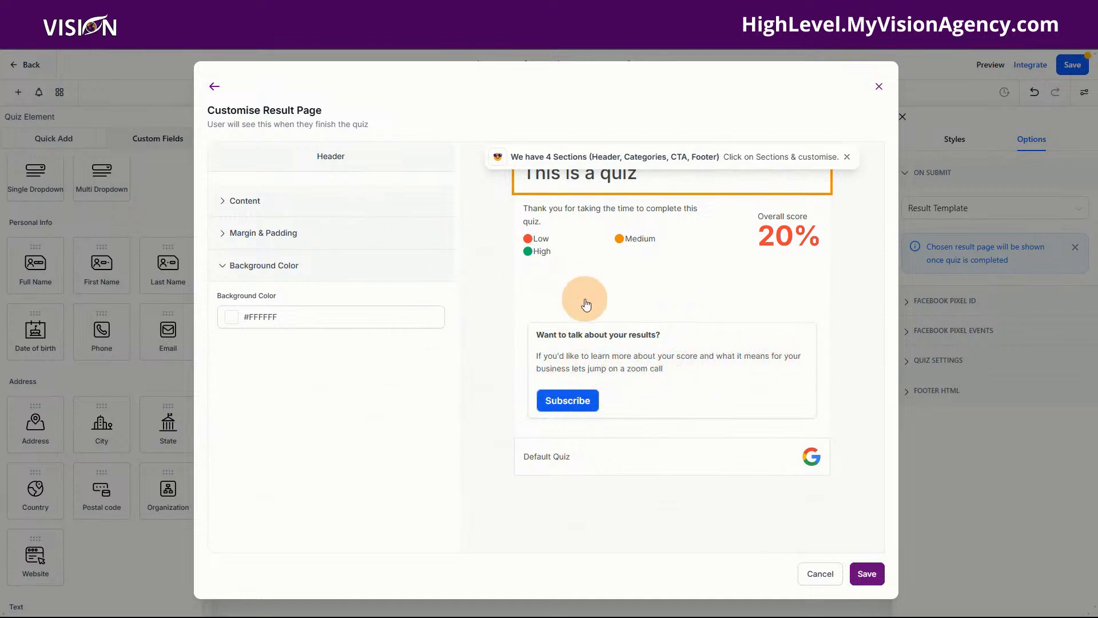
left_click_drag(625, 157, 647, 157)
left_click(775, 160)
left_click(261, 202)
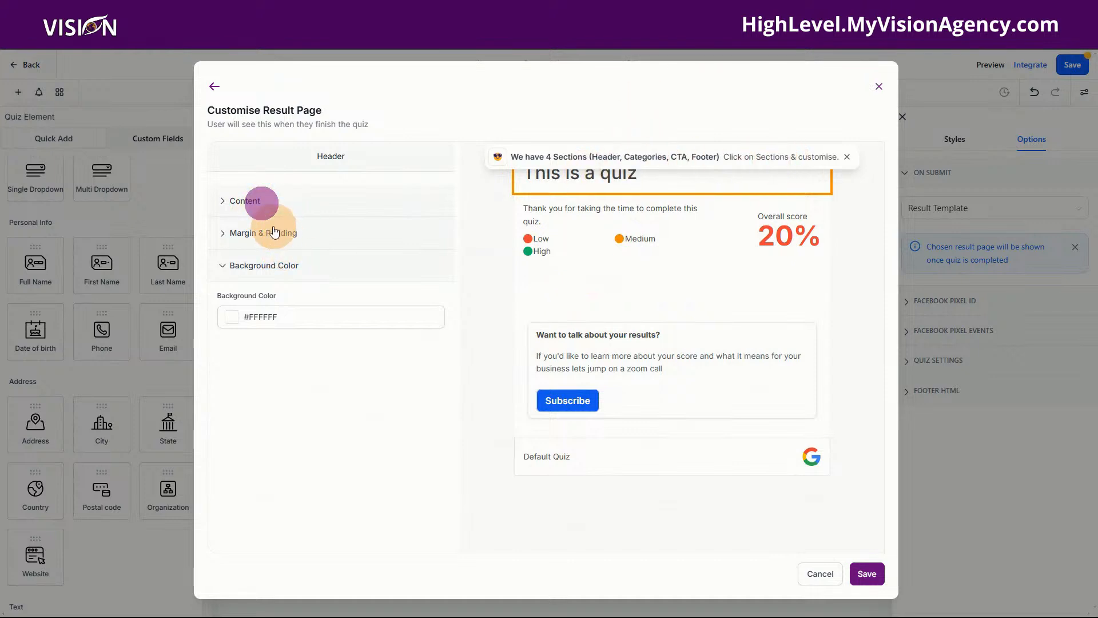
scroll(432, 438, "down", 1)
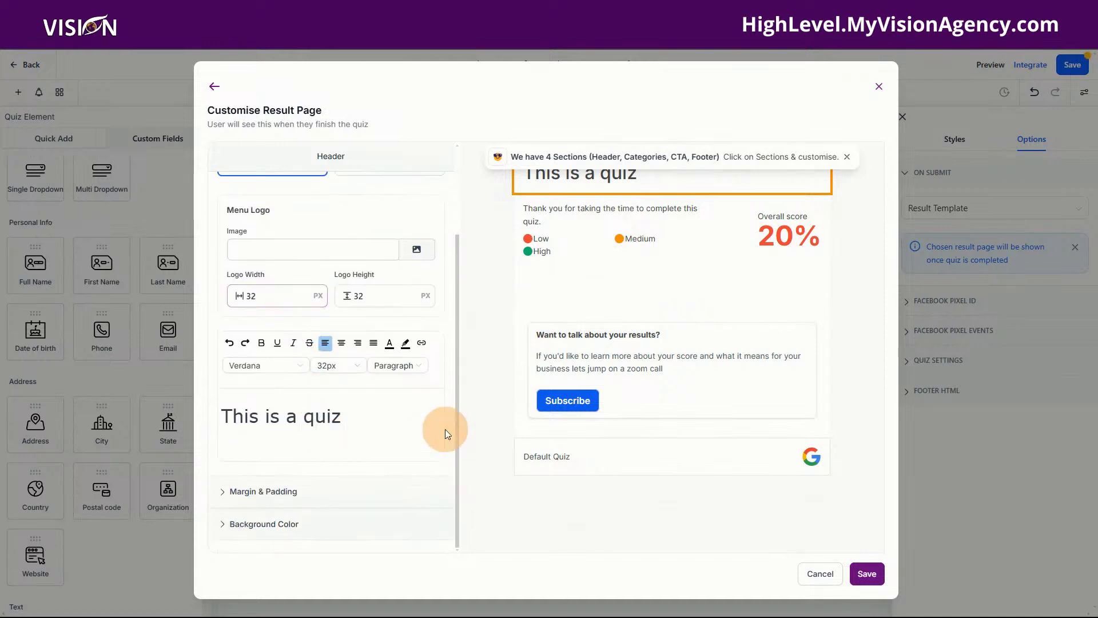
Review the CTA section's content, button text and link for Low, Medium and High scores, and save the result page.
left_click_drag(611, 356, 606, 368)
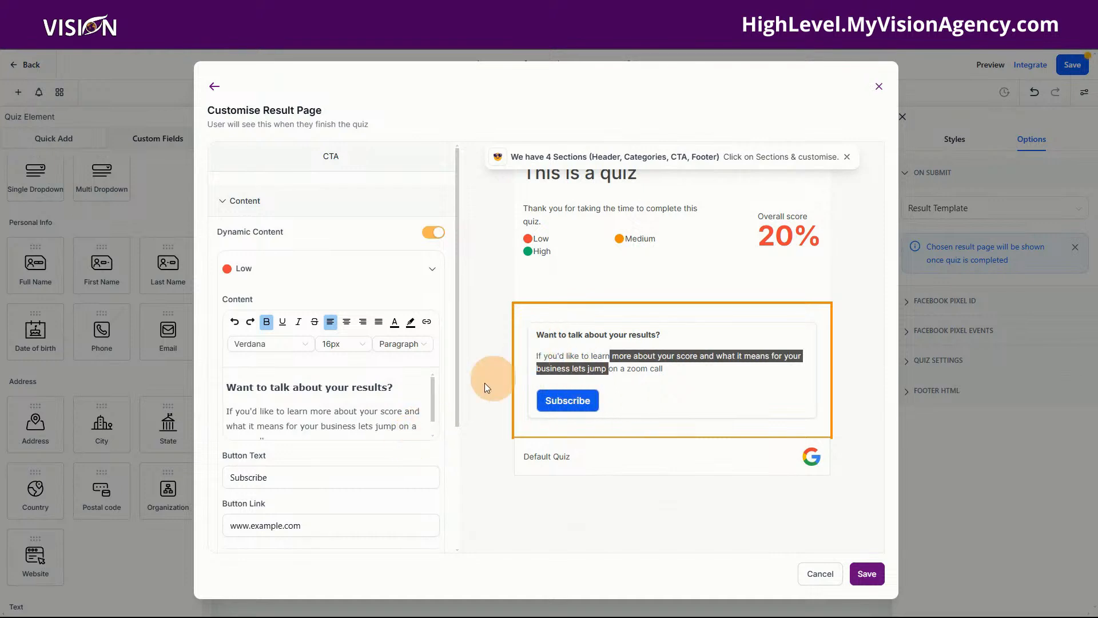
scroll(290, 441, "down", 2)
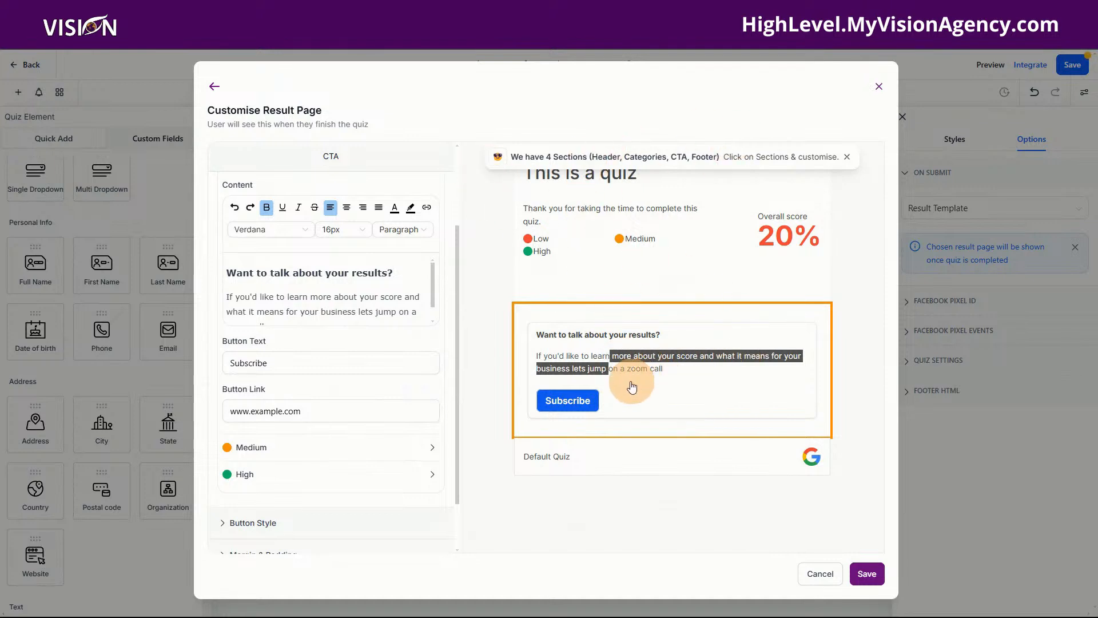
left_click(254, 363)
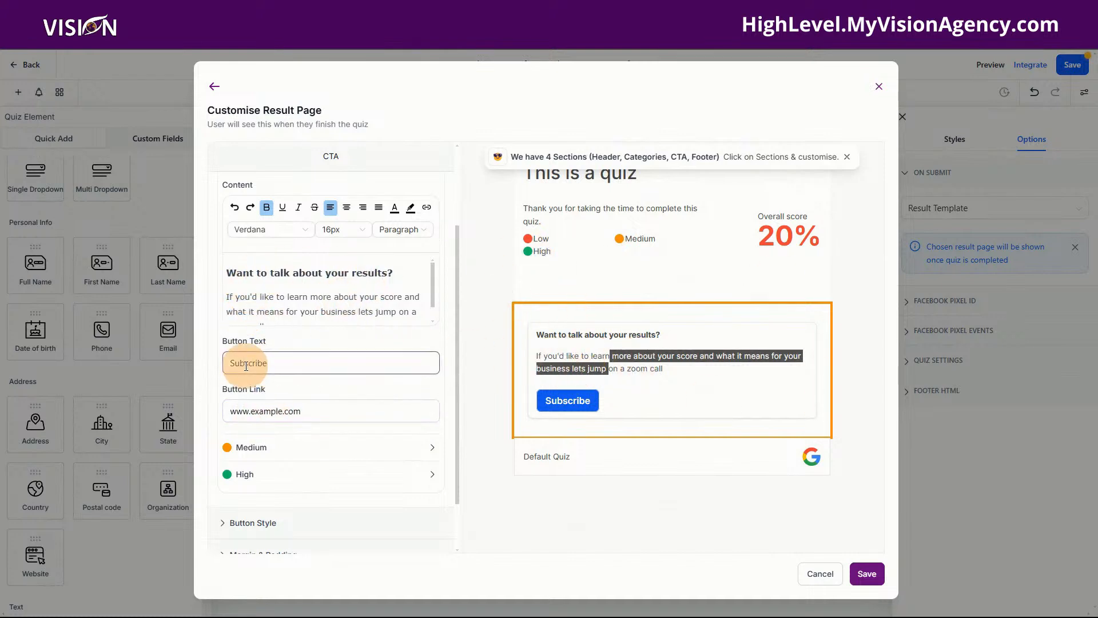
left_click_drag(287, 366, 218, 360)
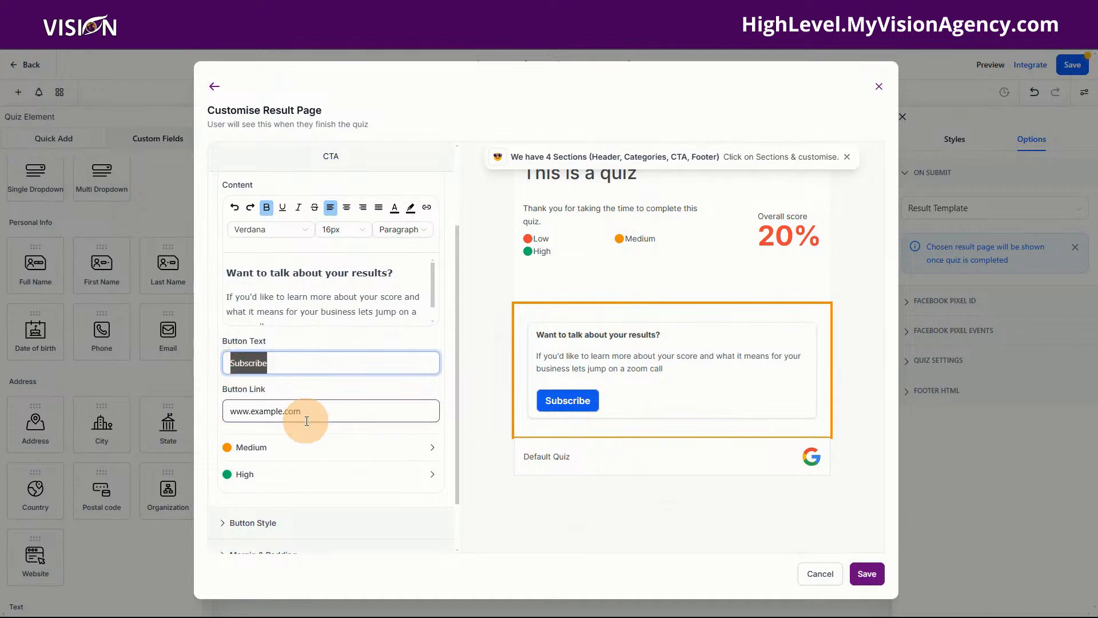
left_click_drag(294, 411, 229, 409)
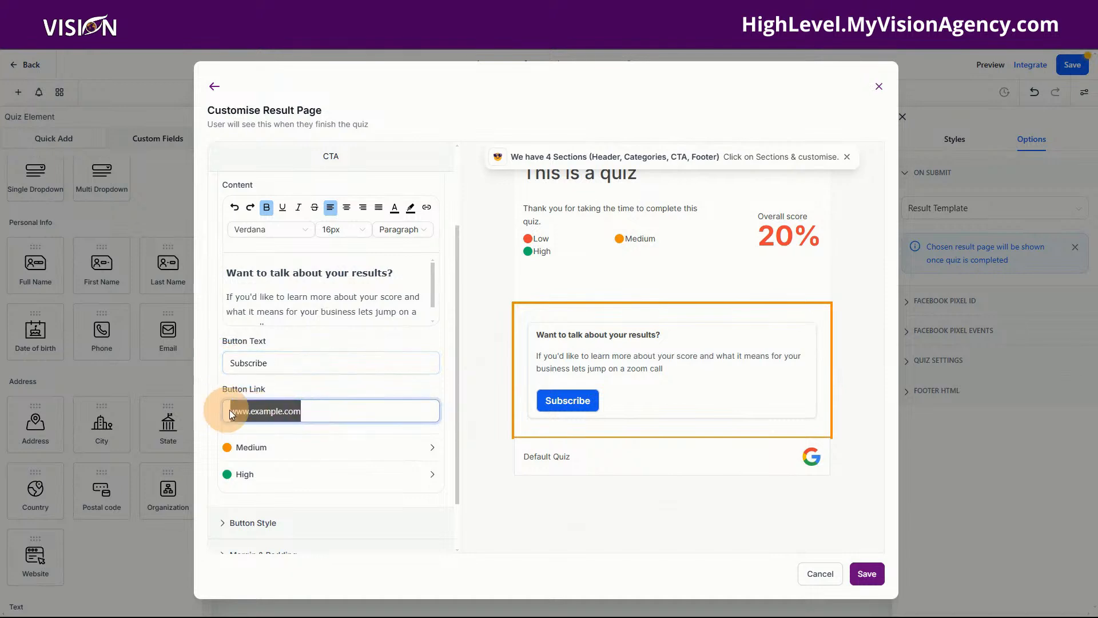
left_click(339, 452)
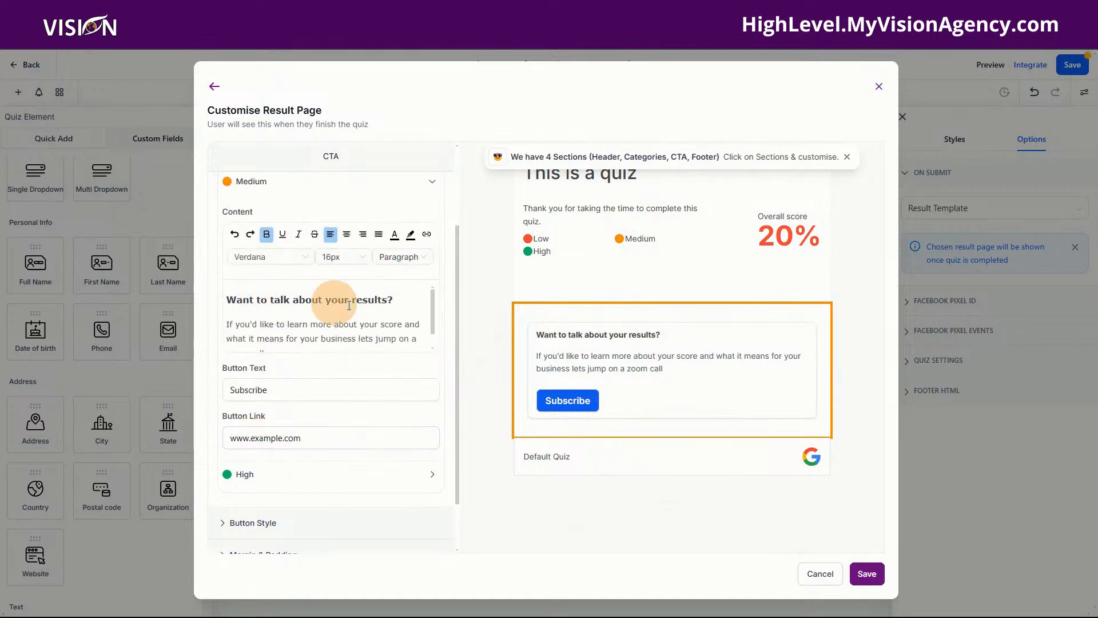
scroll(292, 382, "up", 2)
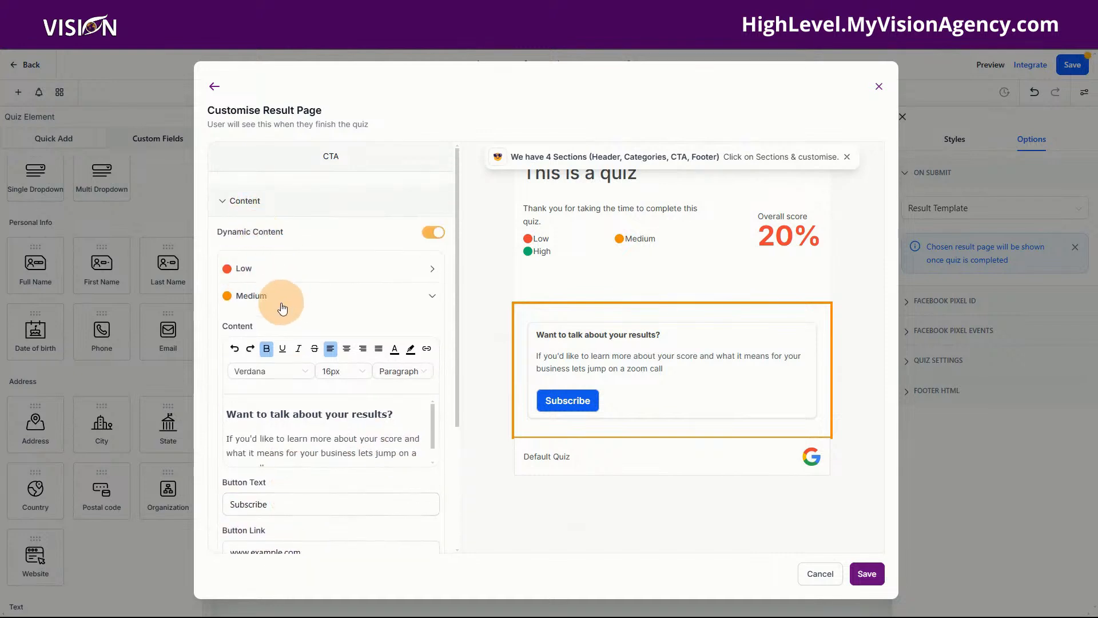
scroll(280, 503, "down", 3)
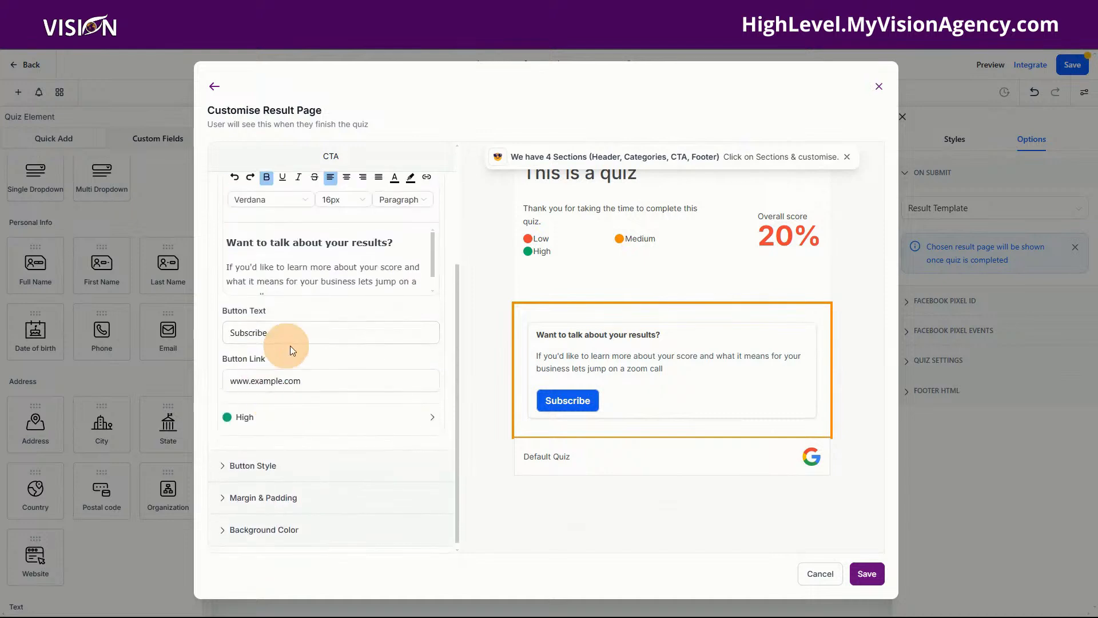
left_click(266, 422)
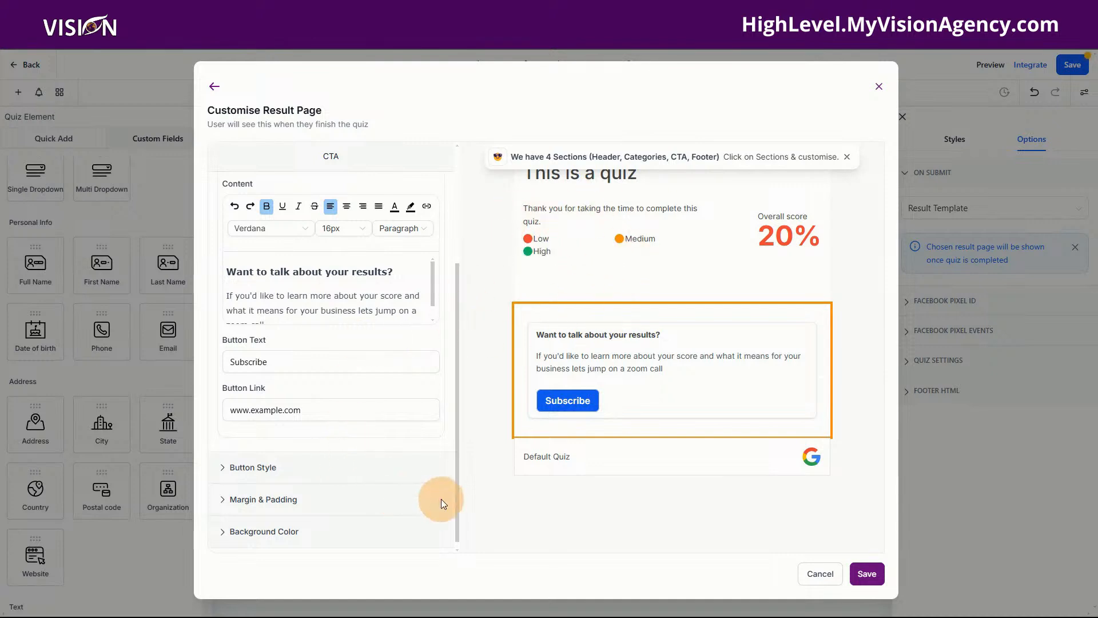
scroll(441, 503, "down", 1)
left_click(867, 573)
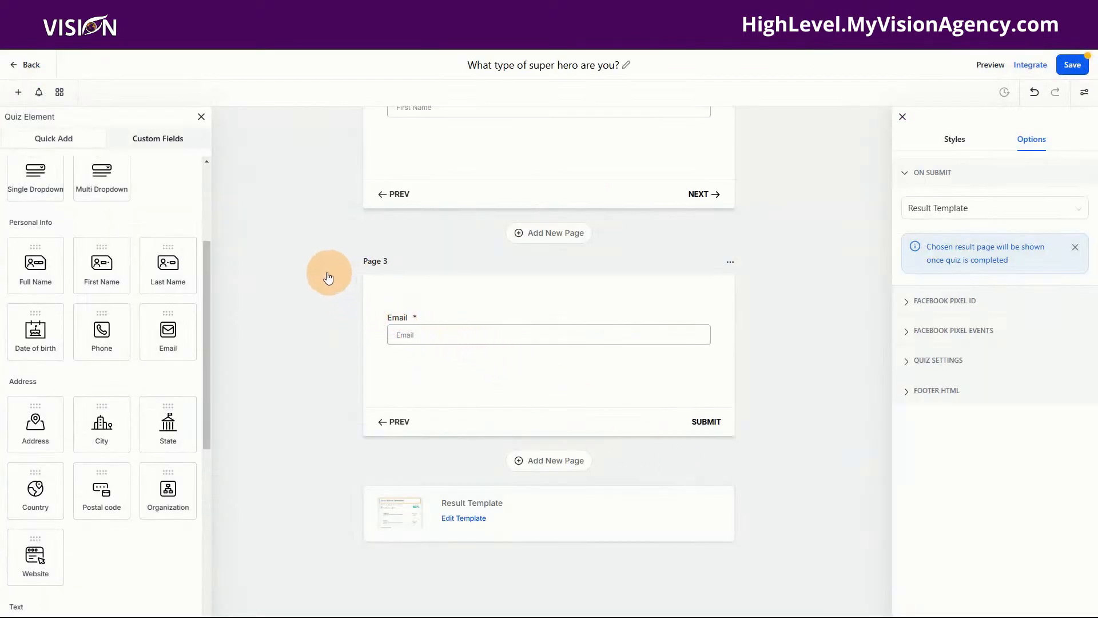
Switch to the My Vision Agency sales page and read through its reseller tools and features.
key("ctrl+Tab")
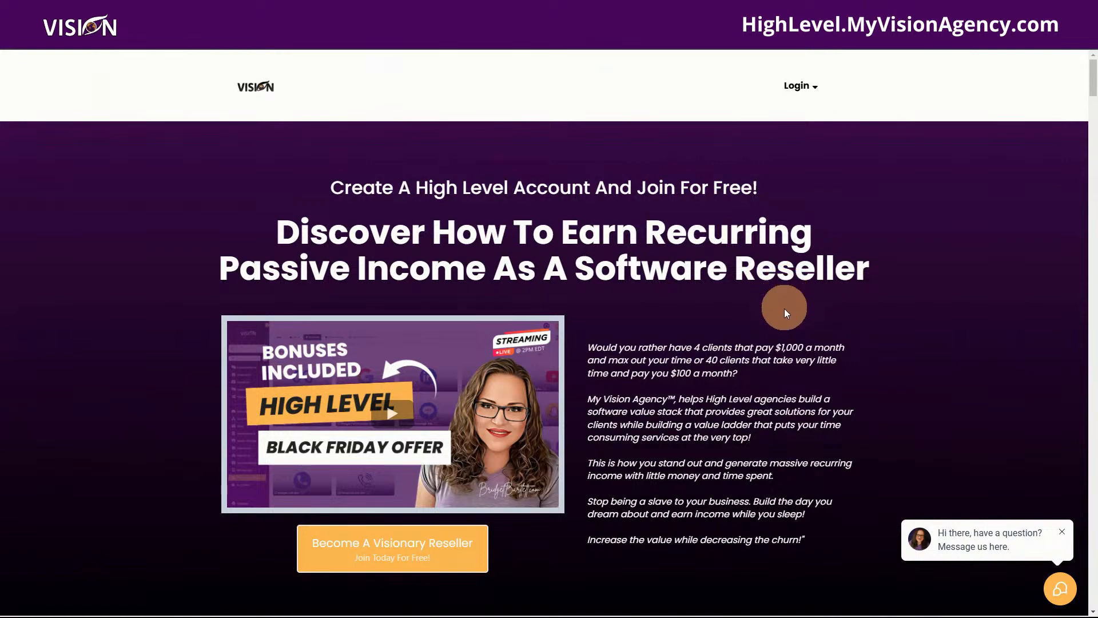
scroll(927, 307, "down", 6)
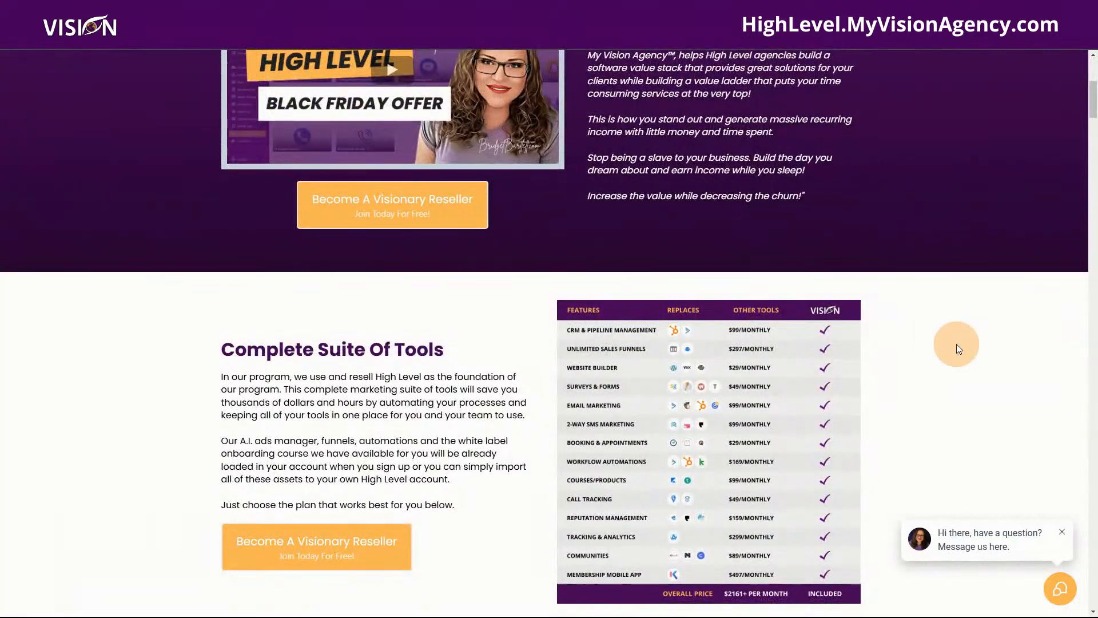
scroll(956, 344, "down", 1)
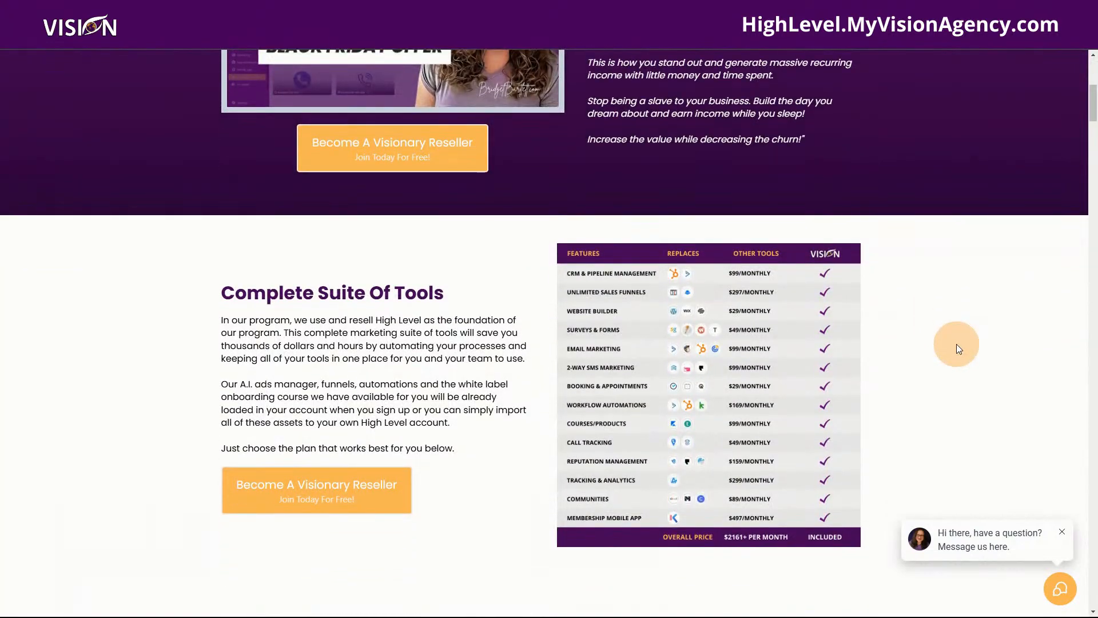
scroll(956, 344, "down", 8)
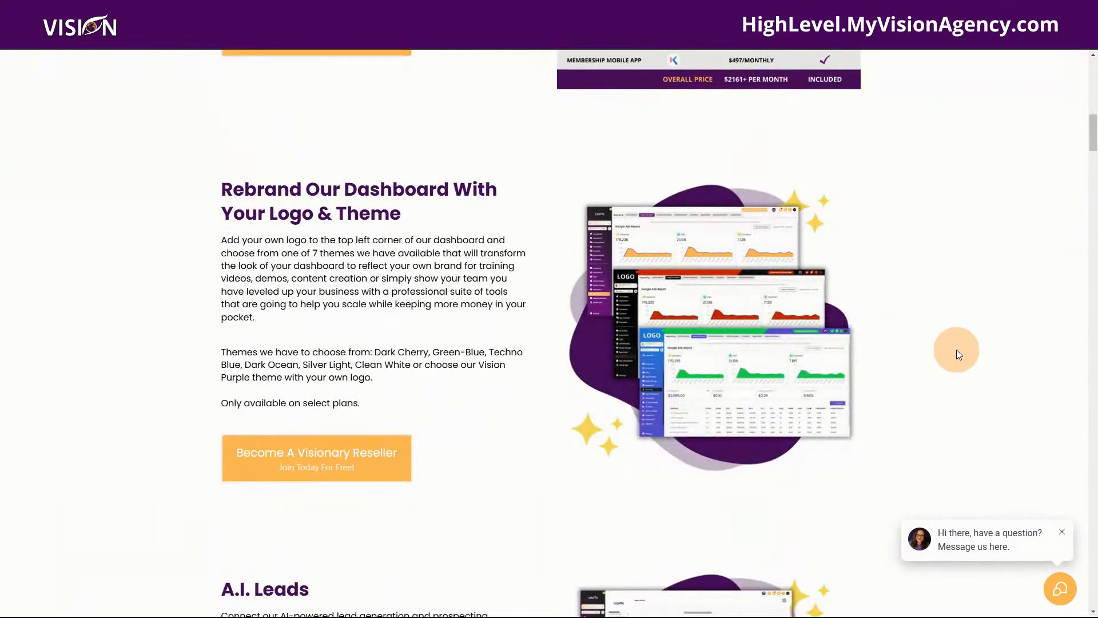
scroll(956, 366, "down", 7)
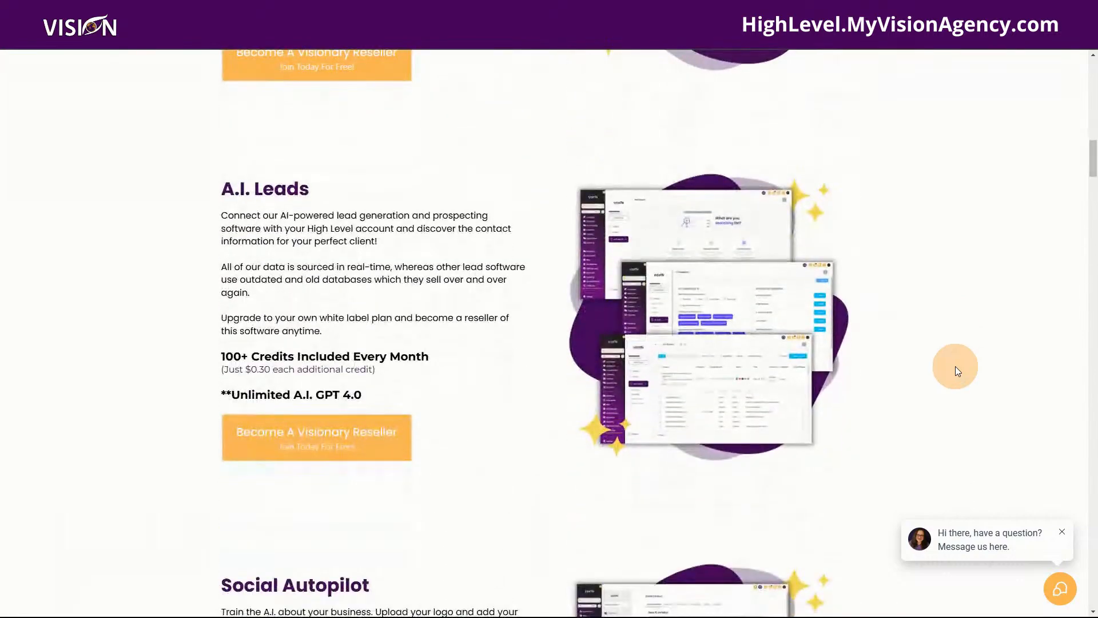
scroll(957, 371, "down", 12)
scroll(956, 372, "down", 9)
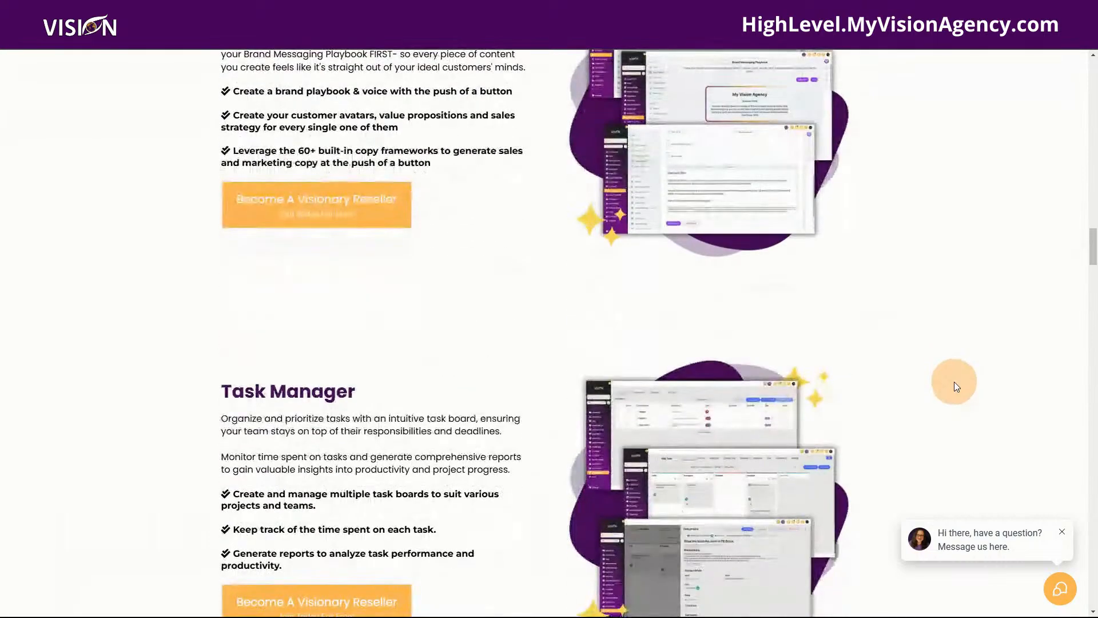
scroll(954, 383, "down", 10)
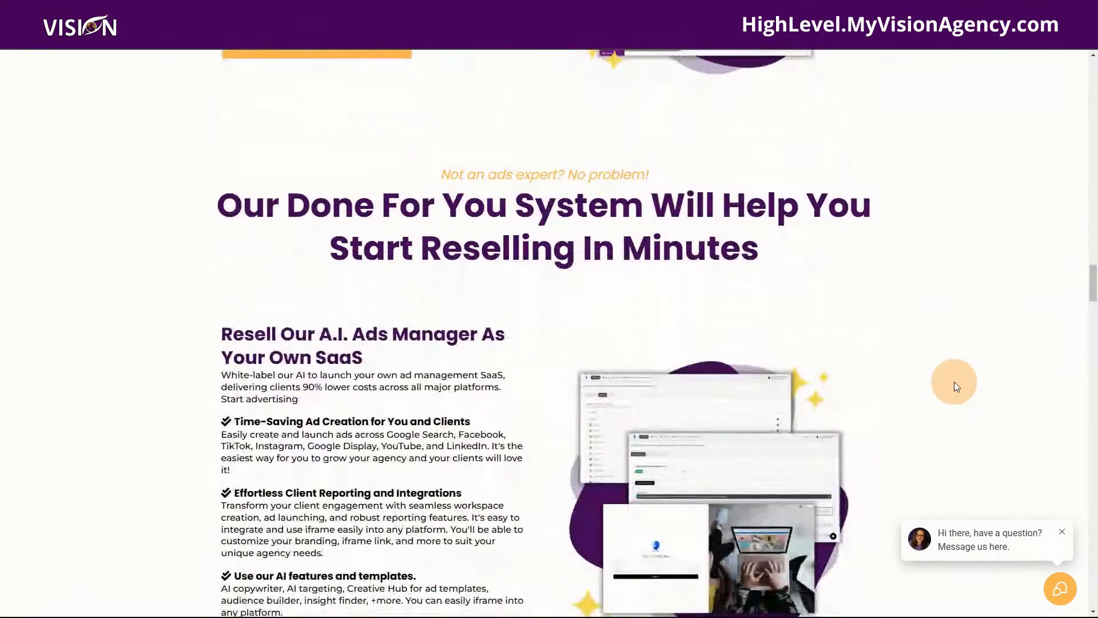
scroll(954, 383, "down", 1)
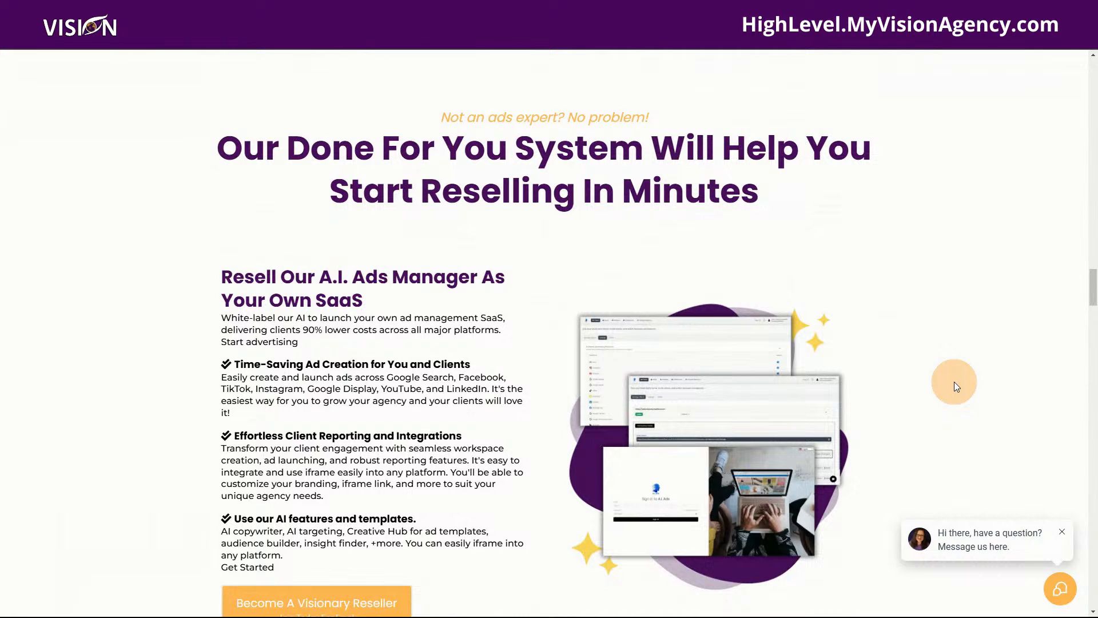
scroll(955, 386, "down", 7)
scroll(954, 385, "down", 4)
scroll(954, 382, "down", 9)
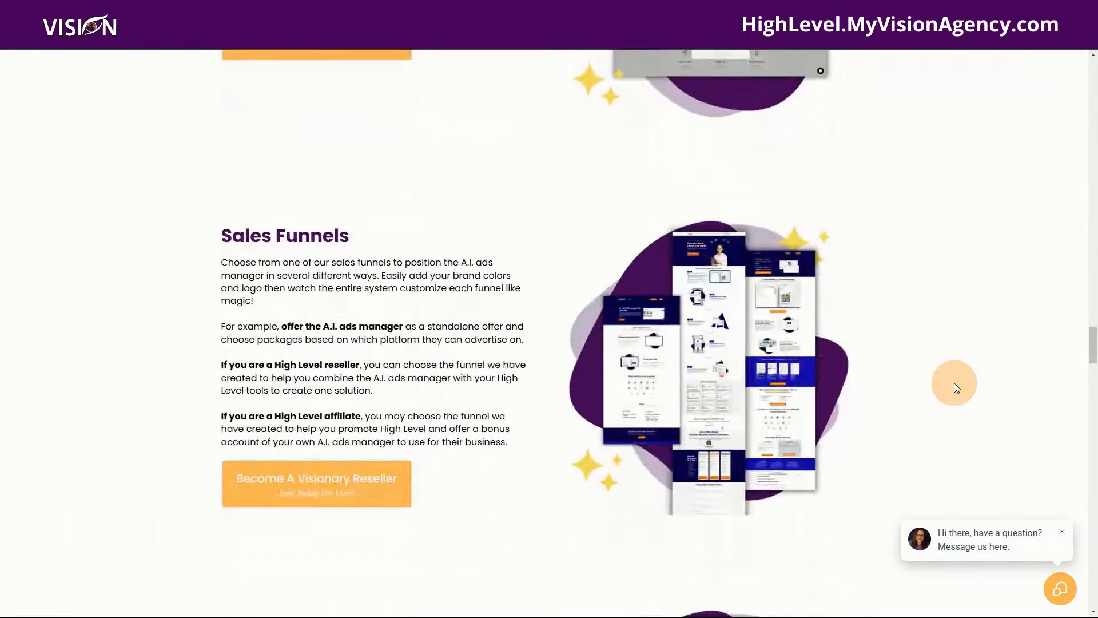
scroll(954, 383, "down", 4)
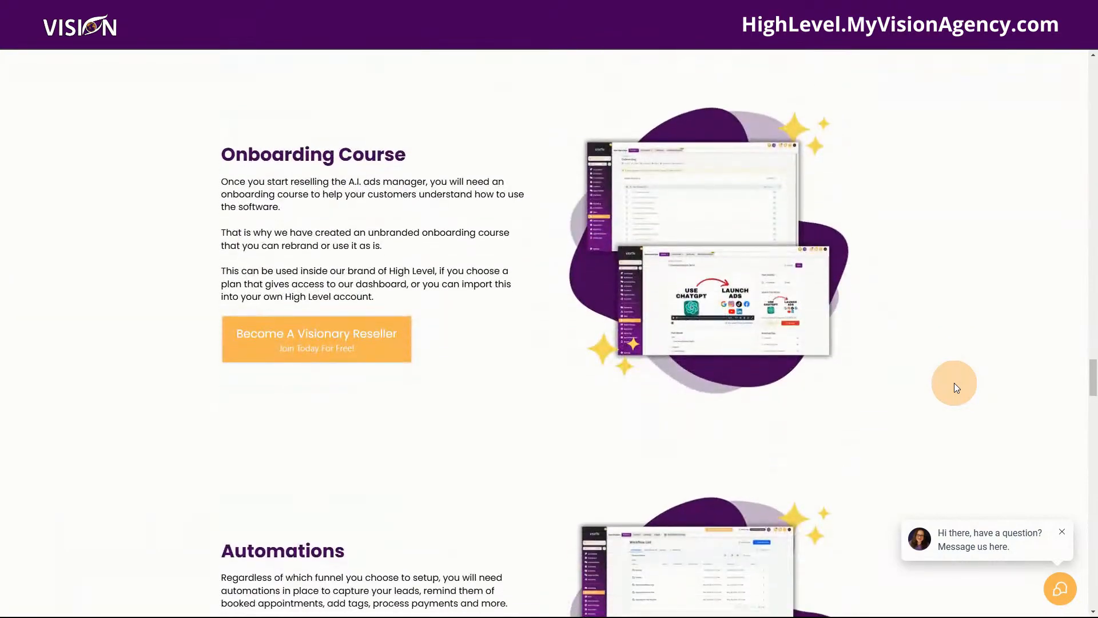
scroll(954, 383, "down", 5)
scroll(954, 383, "down", 7)
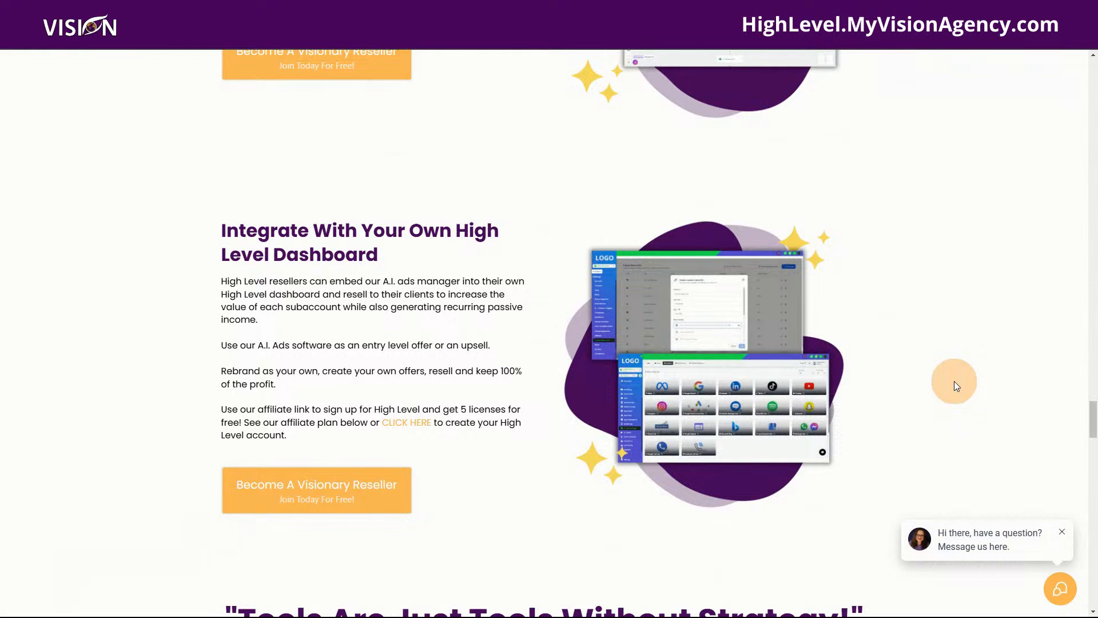
scroll(953, 381, "down", 2)
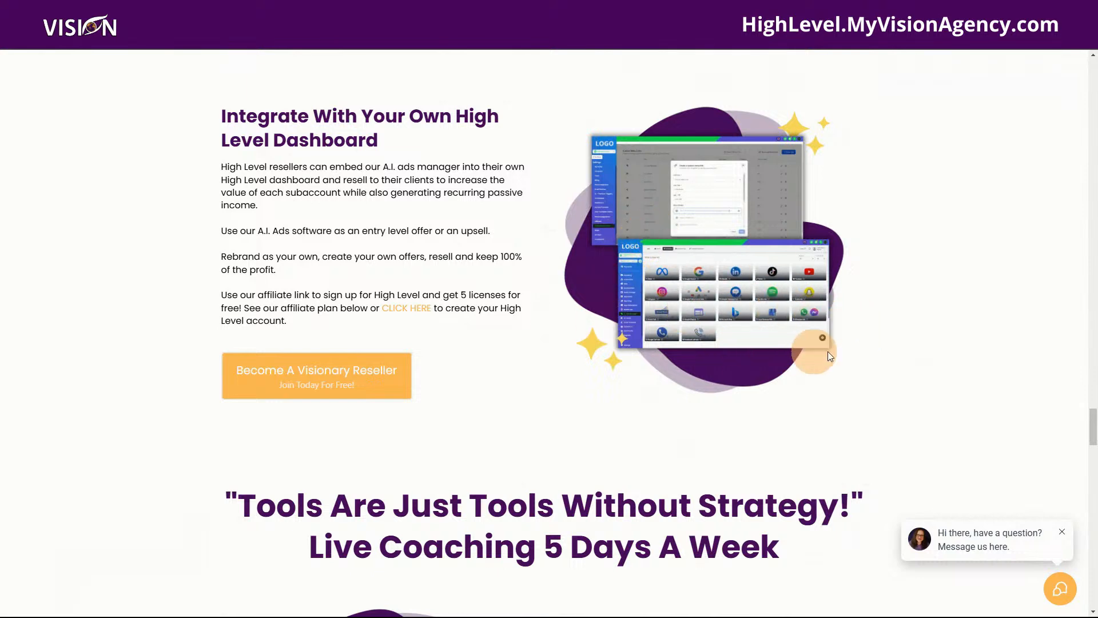
Read through the live coaching and reseller plan sections, open the Free Starter Plan's sign-up options, and review the FAQ.
scroll(895, 350, "down", 2)
scroll(914, 382, "down", 5)
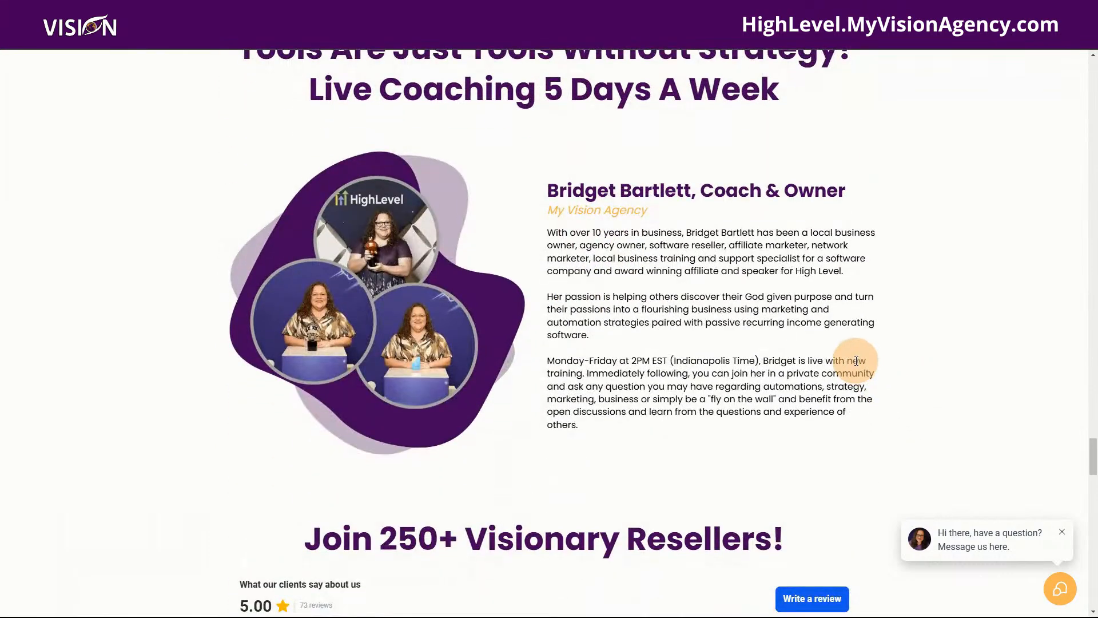
scroll(933, 383, "down", 3)
scroll(950, 404, "down", 12)
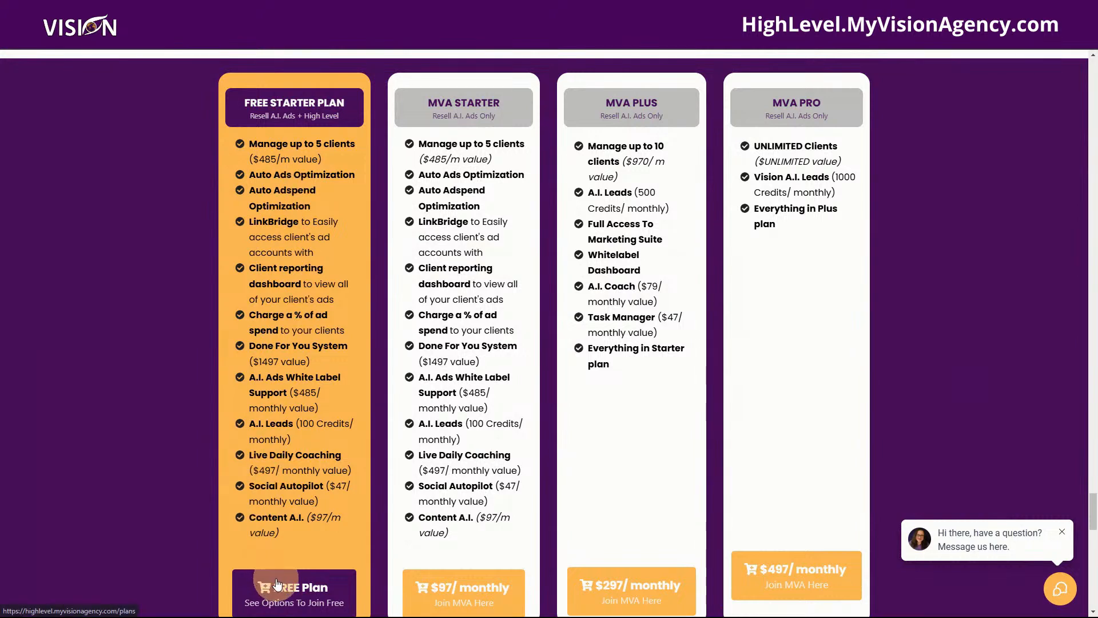
left_click(303, 600)
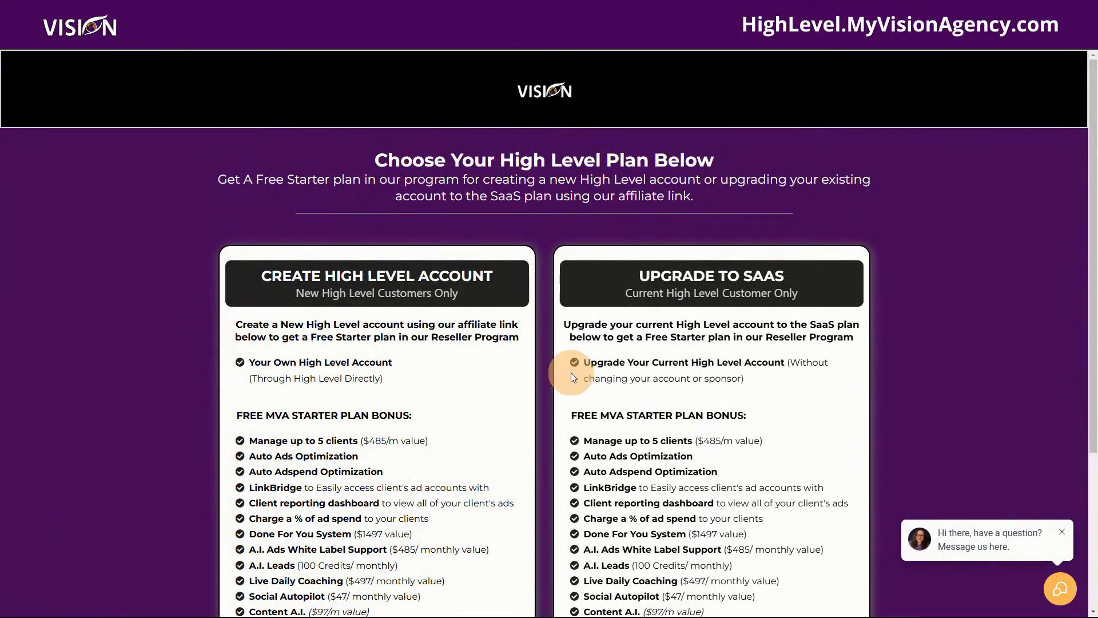
scroll(555, 365, "down", 3)
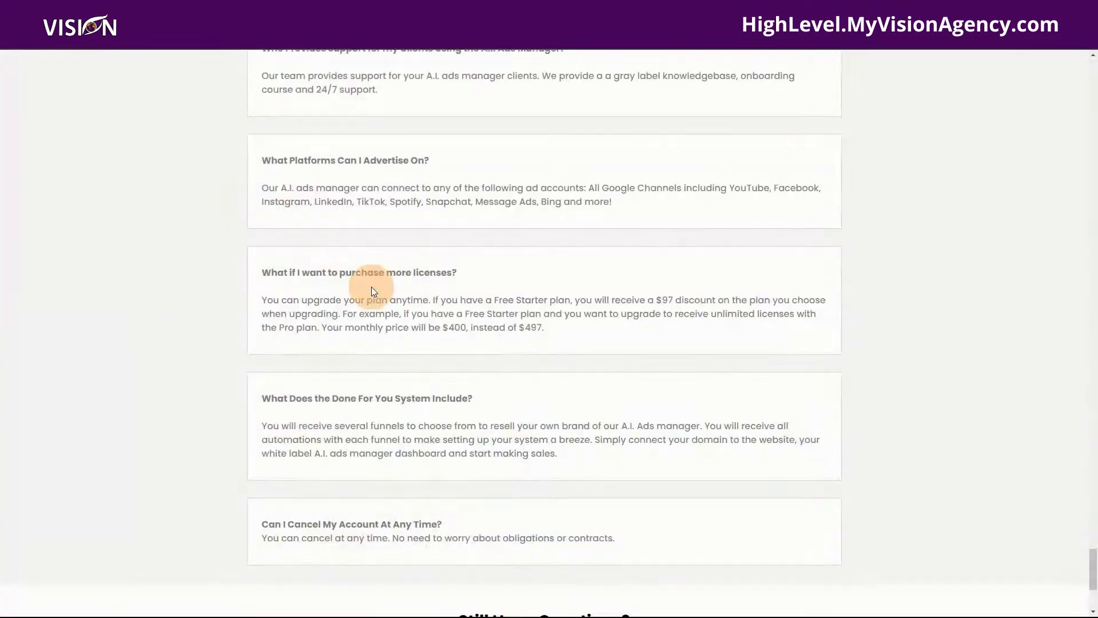
scroll(685, 397, "down", 4)
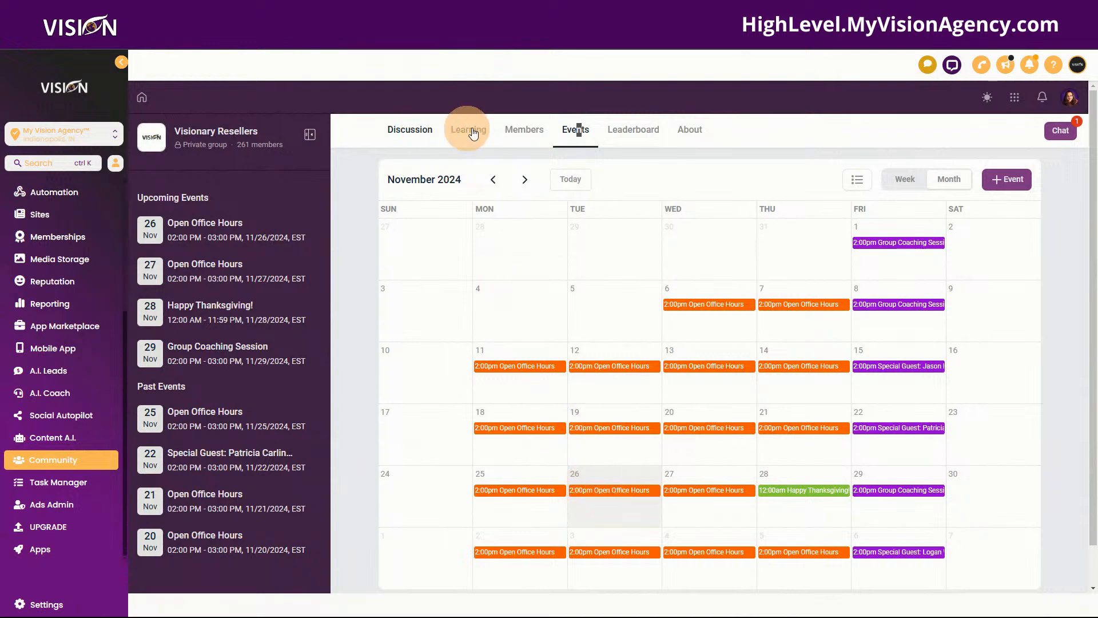
Open the November 26 Open Office Hours event in the Visionary Resellers community calendar.
left_click(605, 496)
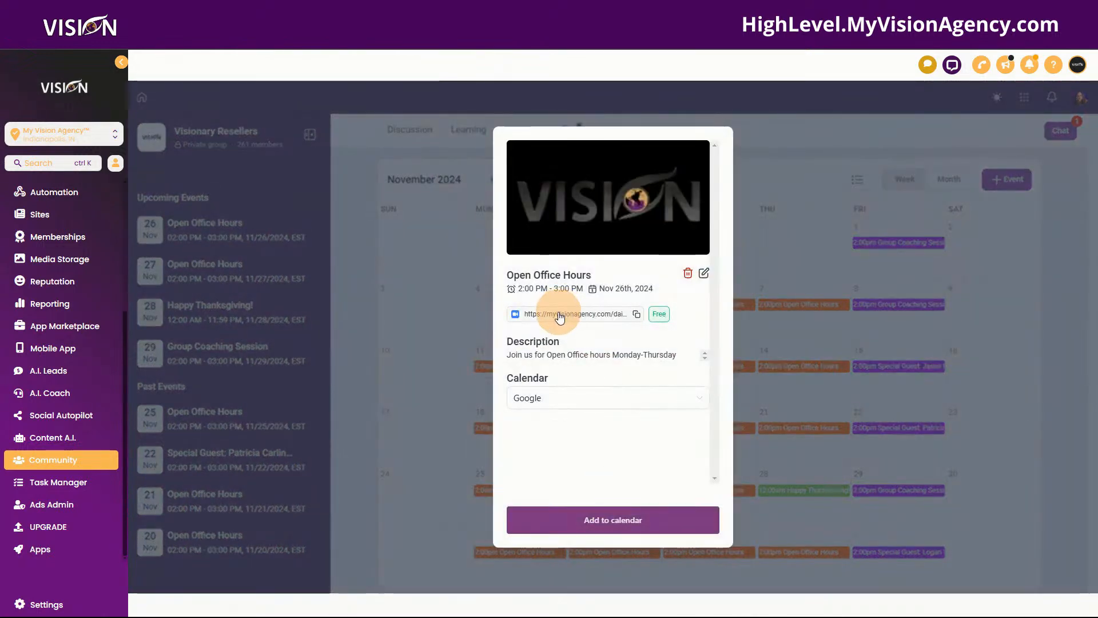